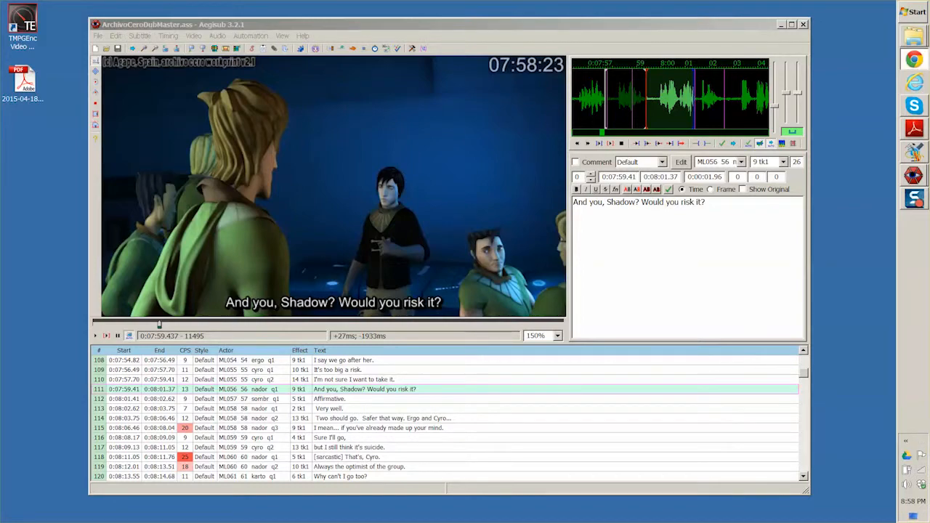
Switch to Chrome and review the purchase options on the TMPGEnc Video Mastering Works 5 store page
{"action": "left_click", "coordinate": [915, 59]}
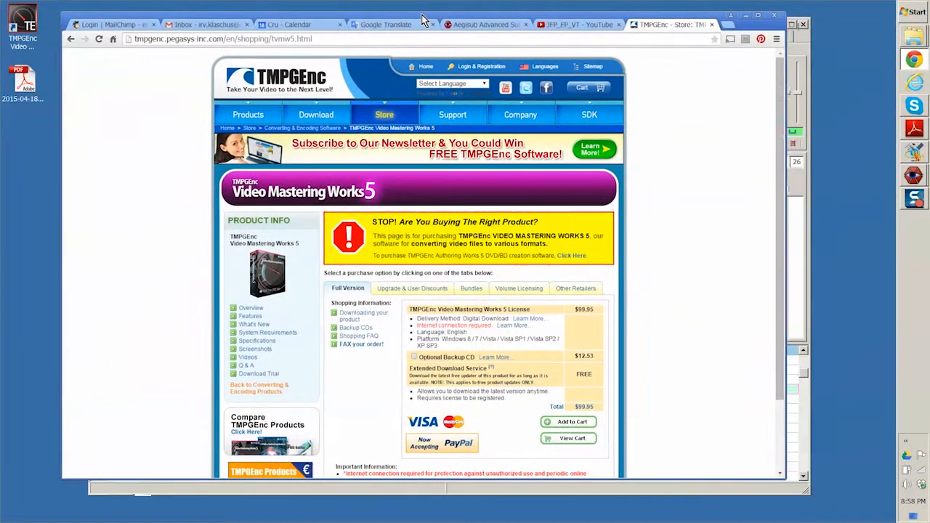
{"action": "left_click_drag", "start_coordinate": [421, 14], "coordinate": [414, 16]}
{"action": "mouse_move", "coordinate": [772, 158]}
{"action": "left_mouse_down"}
{"action": "mouse_move", "coordinate": [773, 172]}
{"action": "mouse_move", "coordinate": [770, 145]}
{"action": "mouse_move", "coordinate": [756, 191]}
{"action": "left_mouse_up"}
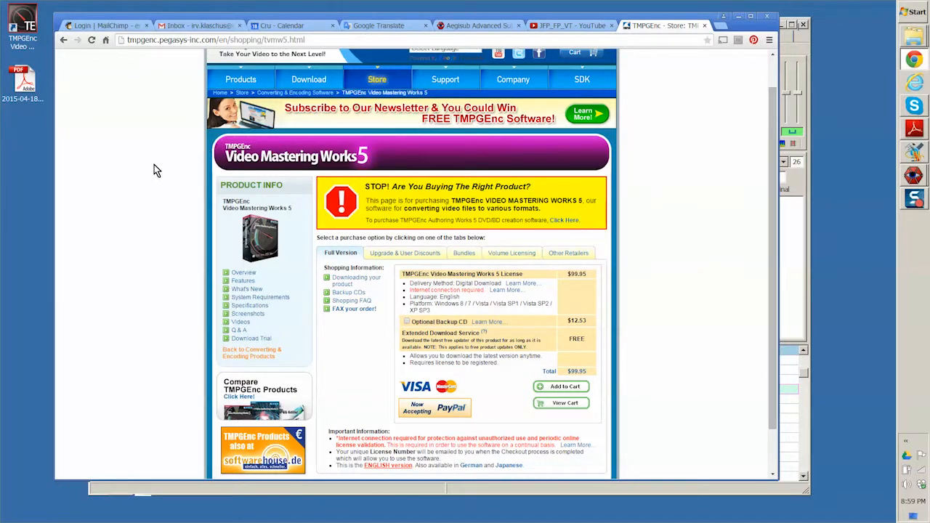
{"action": "left_click_drag", "start_coordinate": [772, 126], "coordinate": [773, 90]}
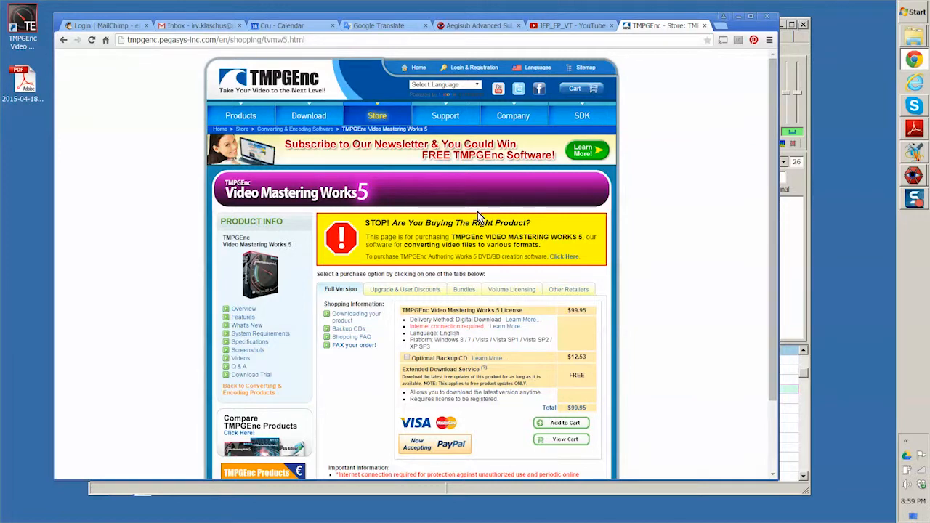
{"action": "mouse_move", "coordinate": [776, 208]}
{"action": "left_mouse_down"}
{"action": "mouse_move", "coordinate": [776, 269]}
{"action": "mouse_move", "coordinate": [776, 210]}
{"action": "left_mouse_up"}
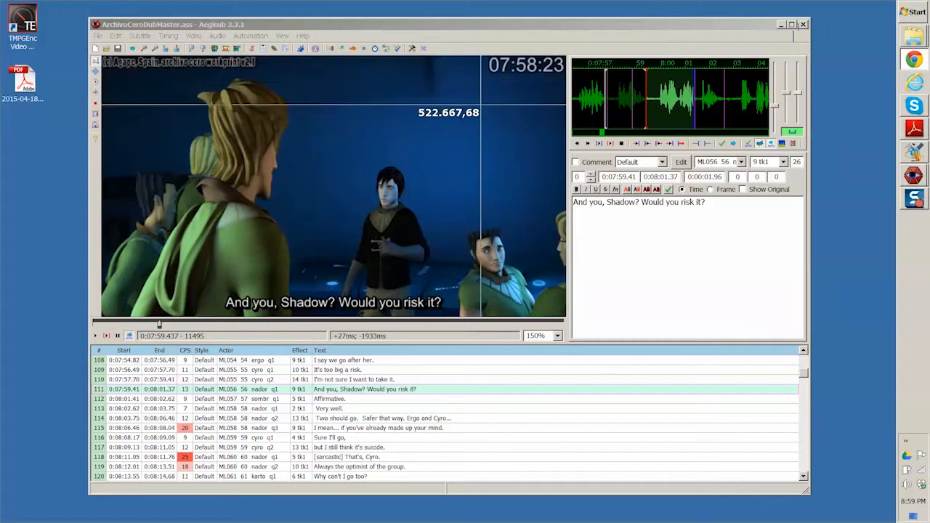
{"action": "left_click_drag", "start_coordinate": [427, 25], "coordinate": [431, 26]}
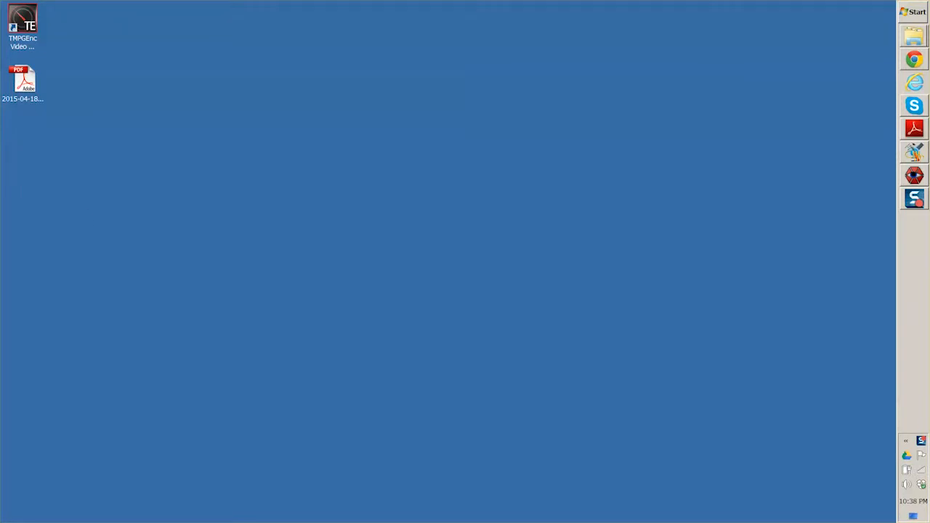
Switch to Aegisub and search the subtitle text of all rows for "Goodbye"
{"action": "left_click", "coordinate": [915, 175]}
{"action": "left_click_drag", "start_coordinate": [218, 26], "coordinate": [433, 30]}
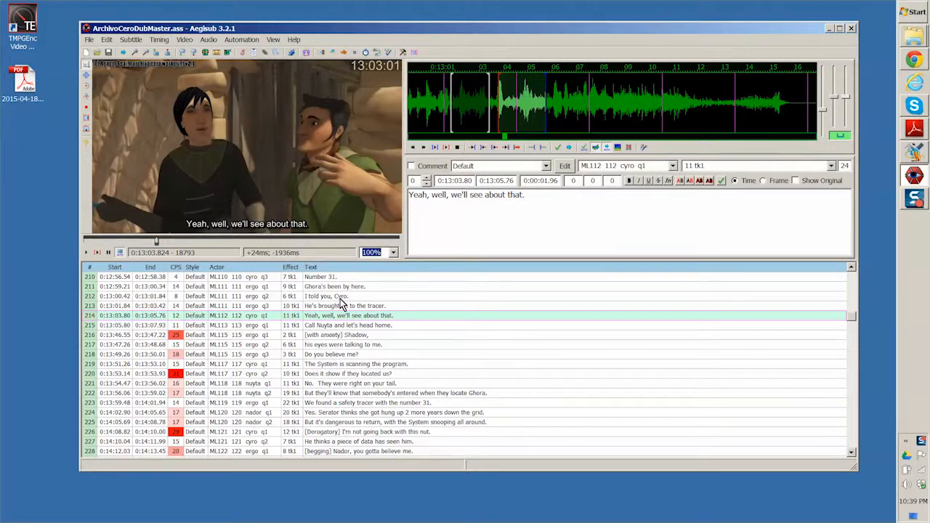
{"action": "key", "text": "ctrl+f"}
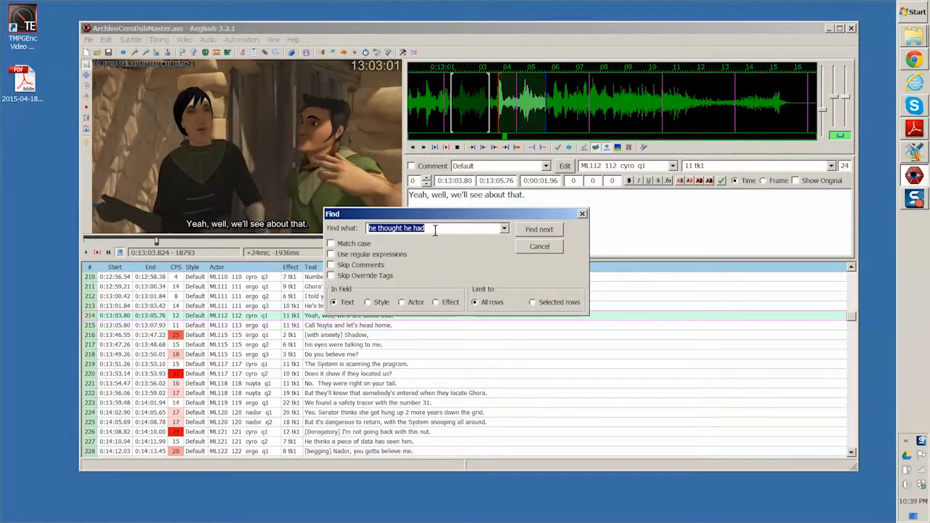
{"action": "type", "text": "Goodbye"}
{"action": "key", "text": "Return"}
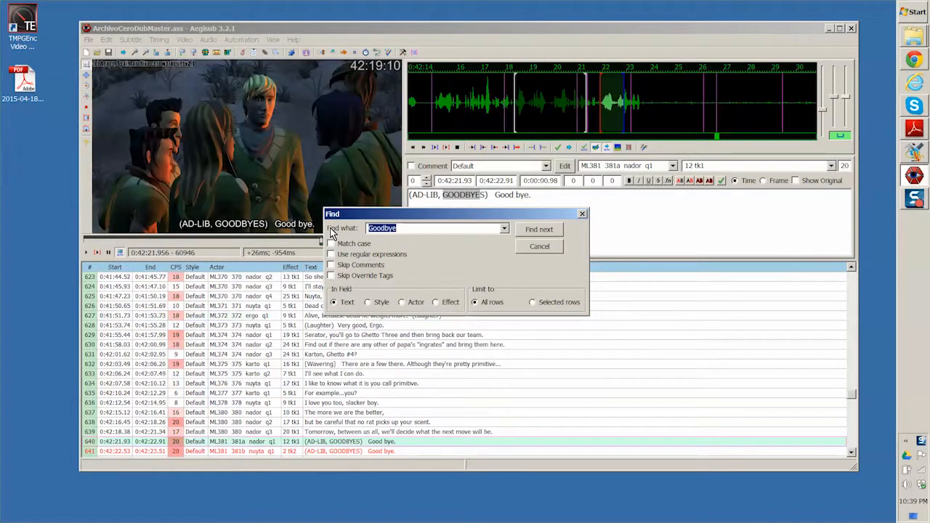
{"action": "left_click", "coordinate": [582, 214]}
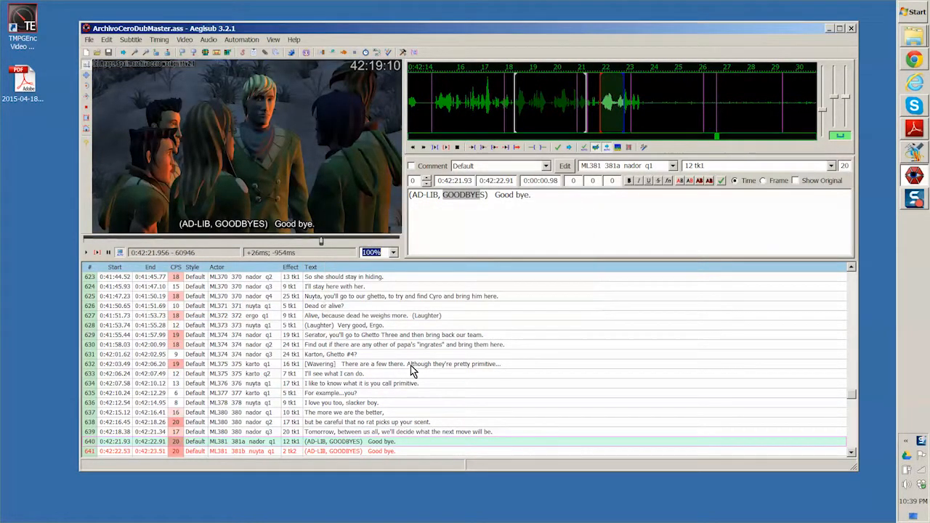
Examine the simultaneous (AD-LIB, GOODBYES) lines by going through rows 641 to 645 one by one
{"action": "left_click", "coordinate": [852, 452]}
{"action": "left_click", "coordinate": [852, 452]}
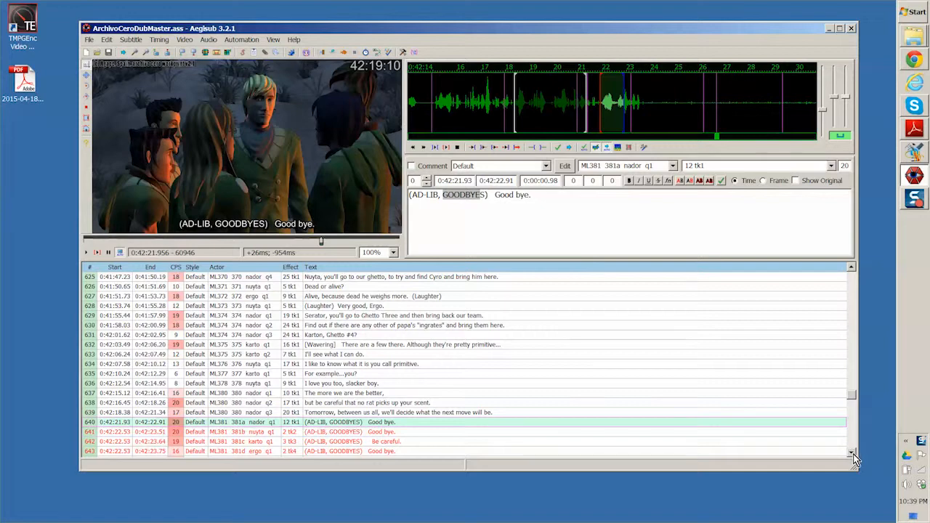
{"action": "left_click", "coordinate": [853, 453]}
{"action": "left_click", "coordinate": [853, 452]}
{"action": "left_click", "coordinate": [853, 453]}
{"action": "left_click", "coordinate": [853, 453]}
{"action": "left_click", "coordinate": [852, 453]}
{"action": "left_click", "coordinate": [853, 453]}
{"action": "left_click", "coordinate": [852, 453]}
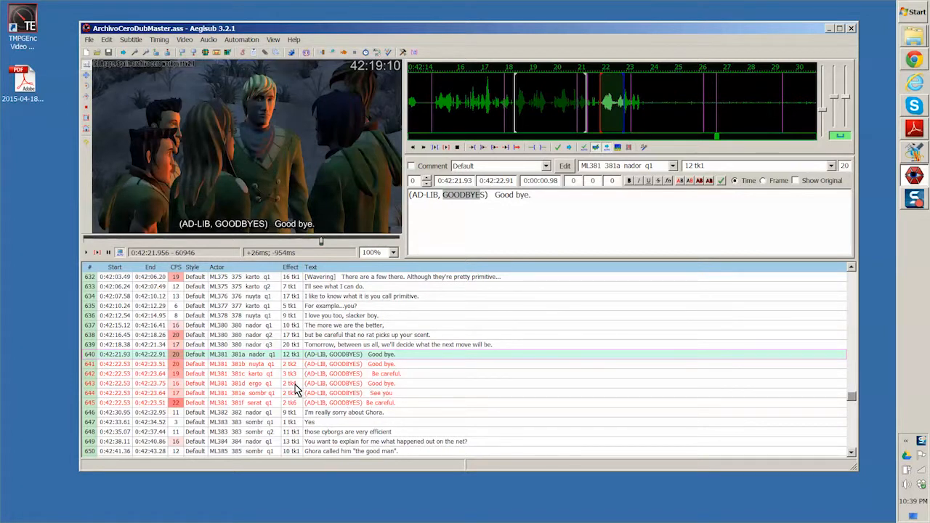
{"action": "left_click", "coordinate": [248, 364]}
{"action": "left_click", "coordinate": [257, 374]}
{"action": "left_click", "coordinate": [259, 383]}
{"action": "left_click", "coordinate": [260, 392]}
{"action": "left_click", "coordinate": [262, 403]}
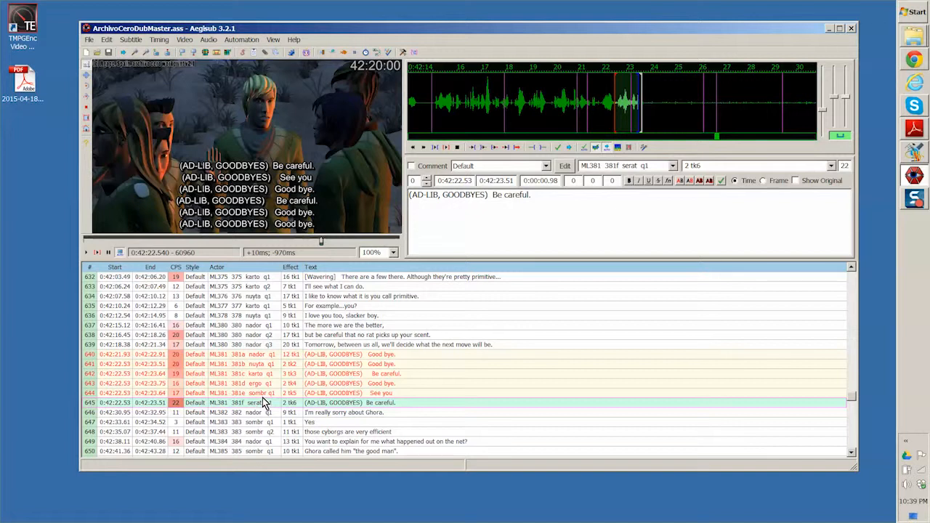
Go back up through the ad-lib goodbye lines from row 644 to row 640, comparing how they overlap
{"action": "left_click", "coordinate": [265, 394]}
{"action": "left_click", "coordinate": [260, 384]}
{"action": "key", "text": "Up"}
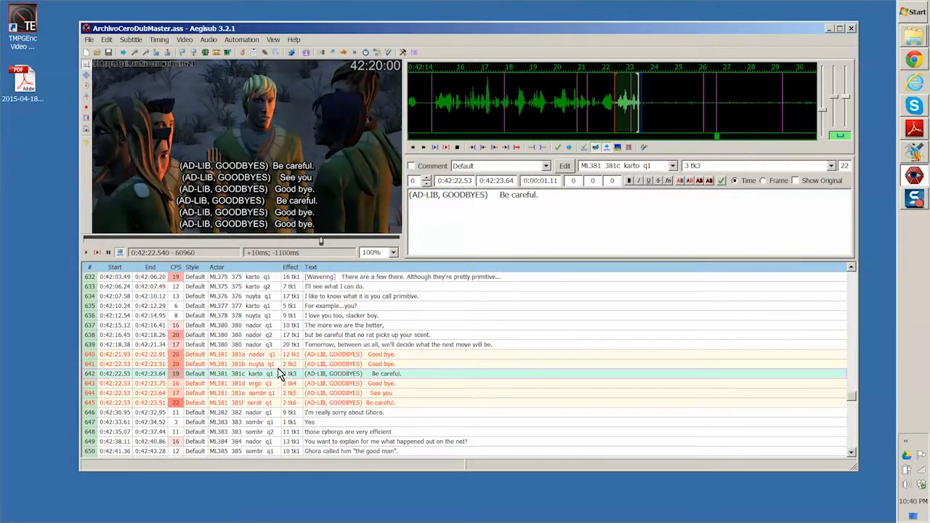
{"action": "left_click", "coordinate": [247, 362]}
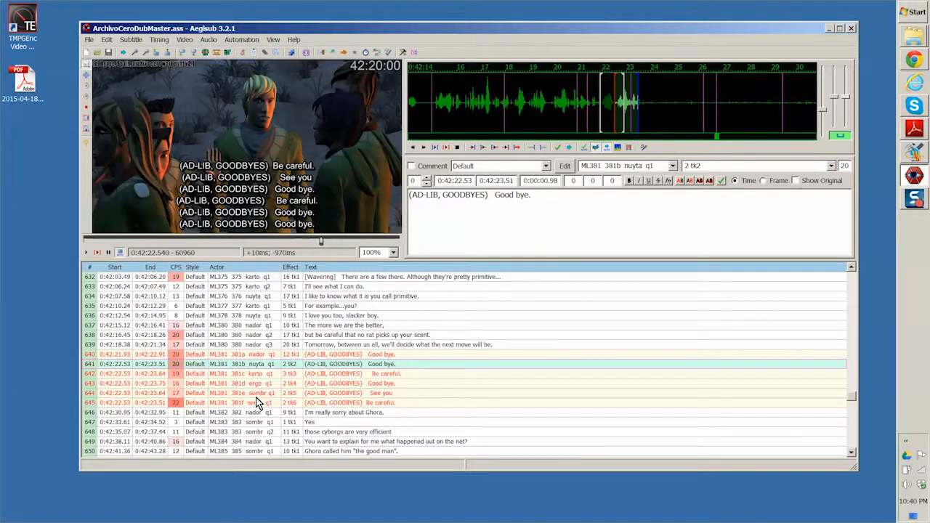
{"action": "left_click", "coordinate": [377, 356]}
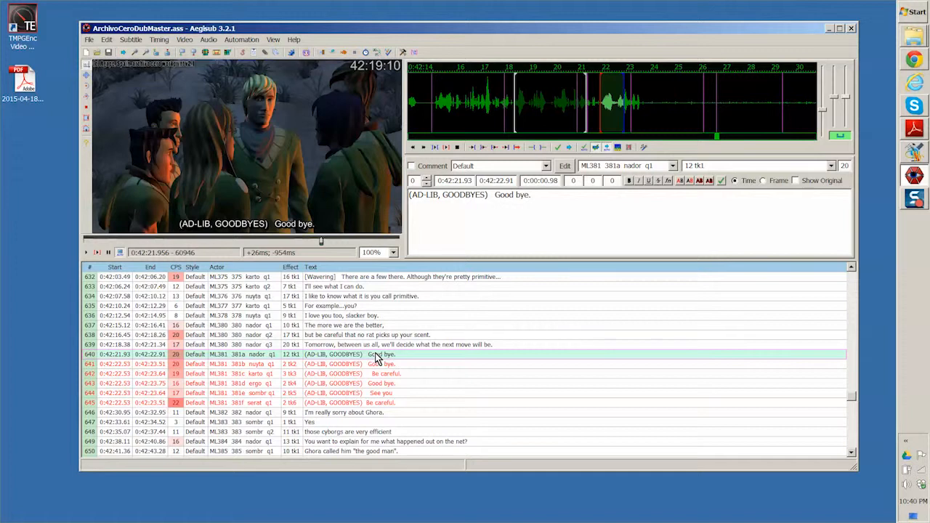
Save the subtitles in the translation folder under the new name ArchivoCeroDubMasterGermanSubtitlesTemp.ass
{"action": "left_click", "coordinate": [89, 40]}
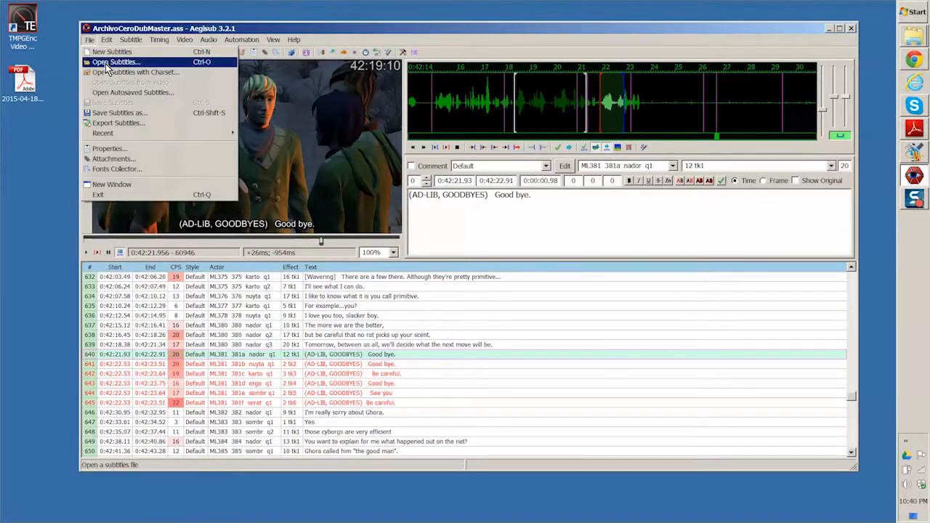
{"action": "left_click", "coordinate": [133, 113]}
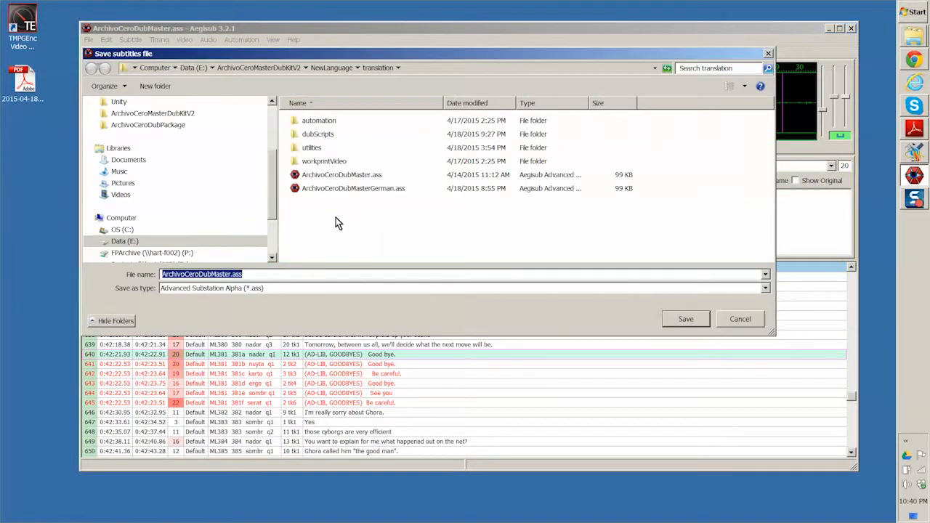
{"action": "left_click", "coordinate": [377, 191]}
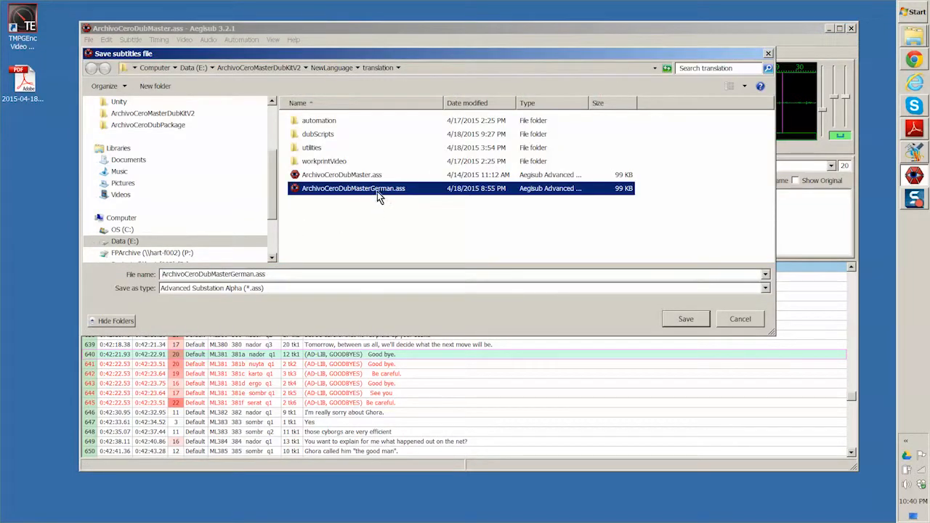
{"action": "double_click", "coordinate": [254, 274]}
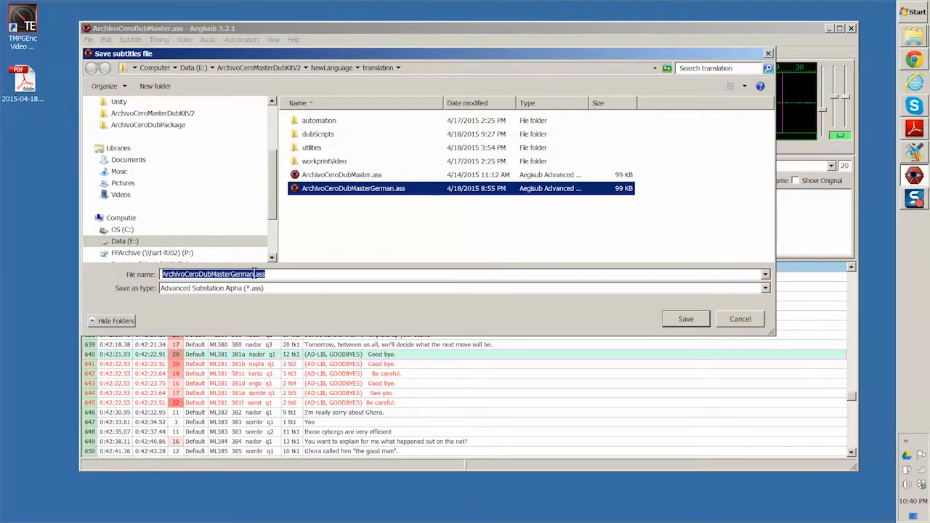
{"action": "left_click", "coordinate": [254, 274]}
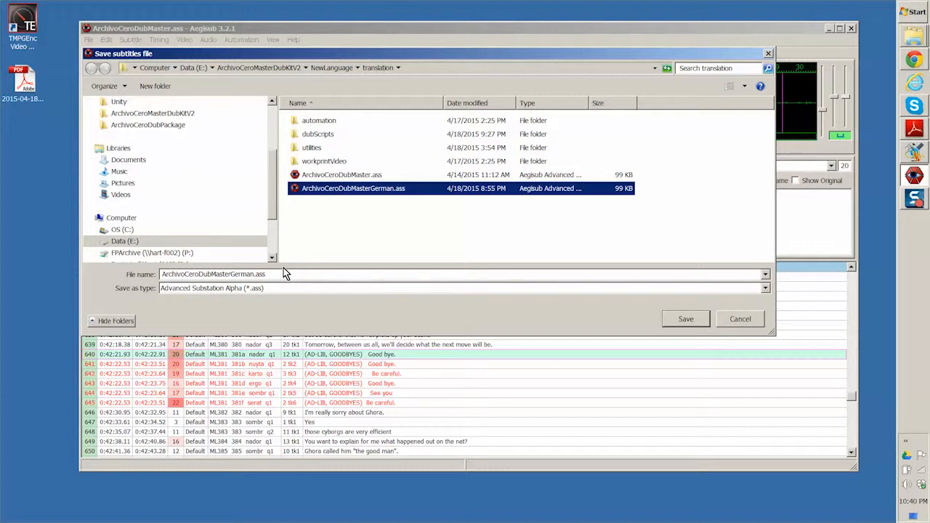
{"action": "type", "text": "Sub"}
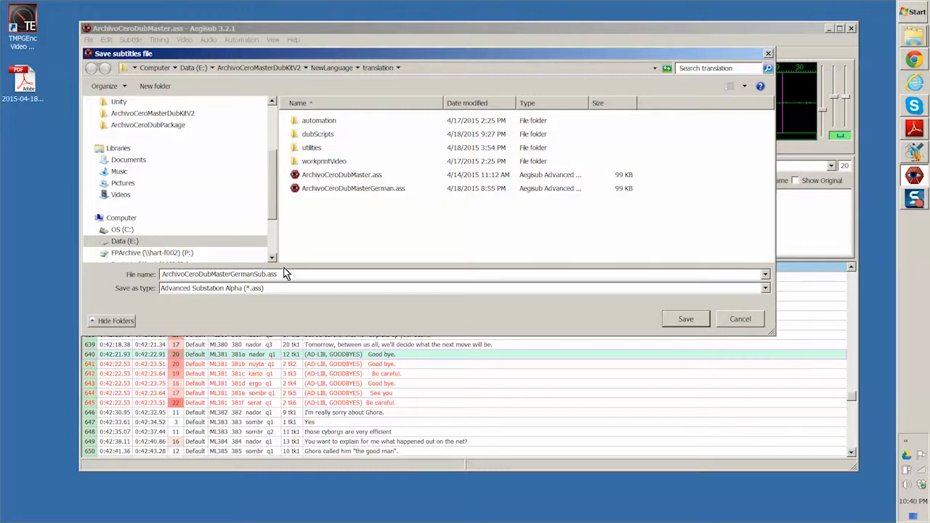
{"action": "type", "text": "titlesTemp"}
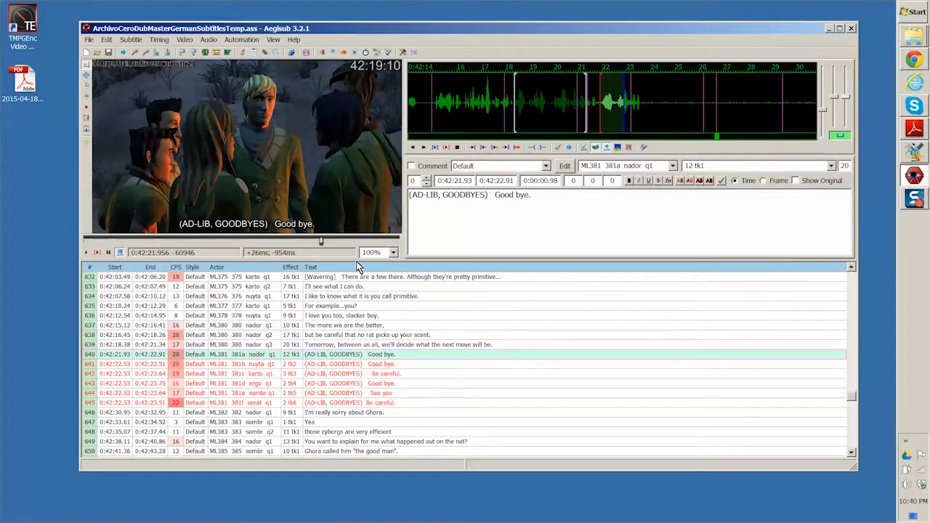
Delete the overlapping ad-lib goodbye lines 641 to 645, keeping only line 640
{"action": "left_click", "coordinate": [290, 365]}
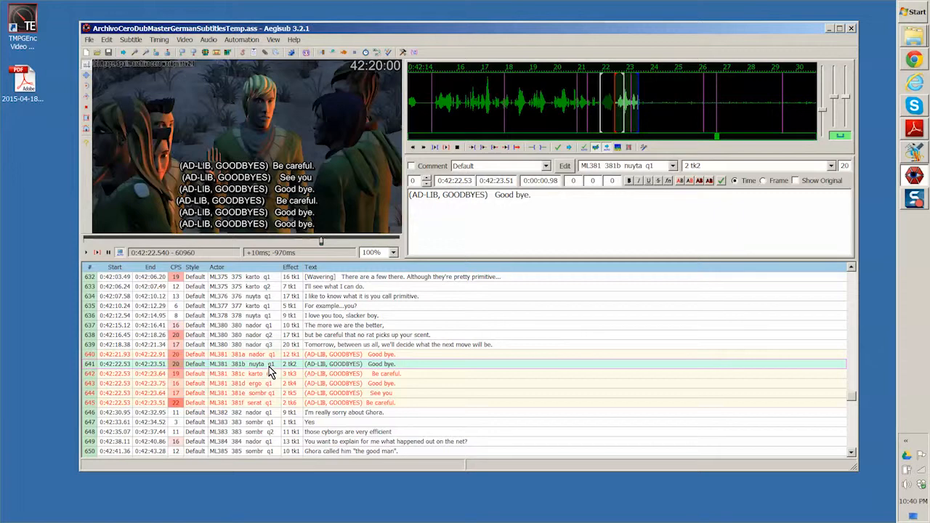
{"action": "left_click", "coordinate": [249, 404], "text": "shift"}
{"action": "right_click", "coordinate": [253, 372]}
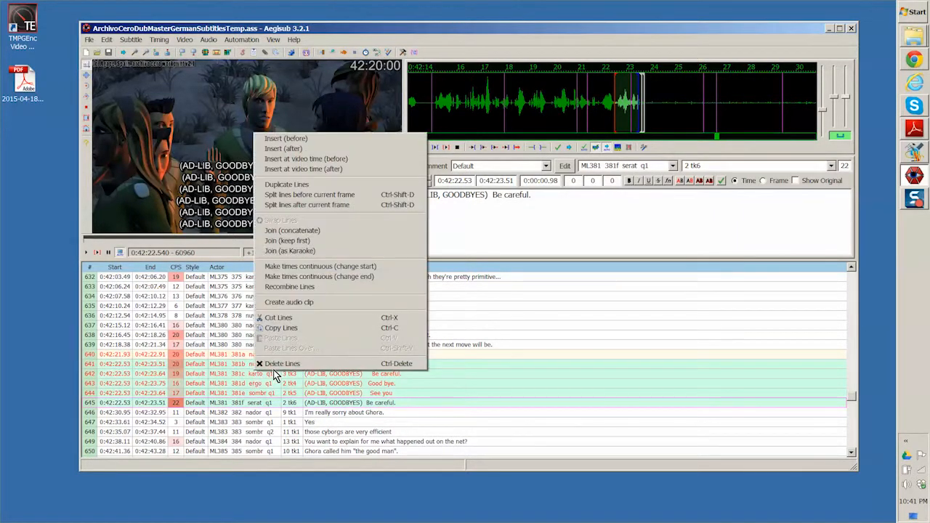
{"action": "left_click", "coordinate": [283, 362]}
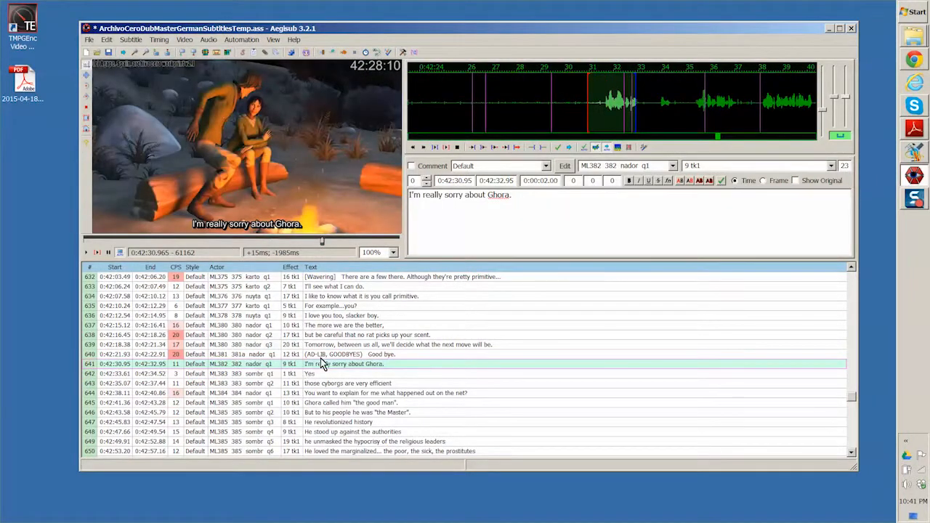
Replace "AD-LIB, GOODBYES" inside the parentheses of line 640 with "group saying"
{"action": "left_click", "coordinate": [321, 358]}
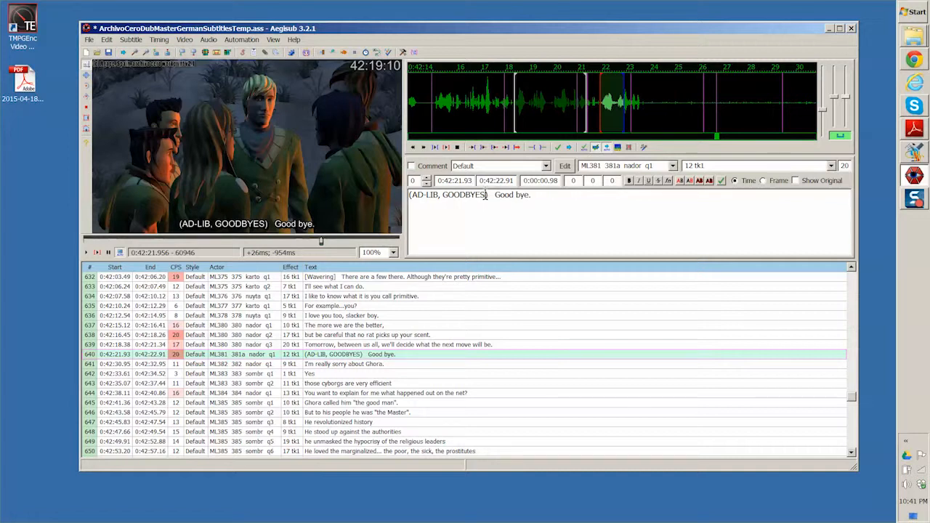
{"action": "left_click_drag", "start_coordinate": [485, 194], "coordinate": [411, 195]}
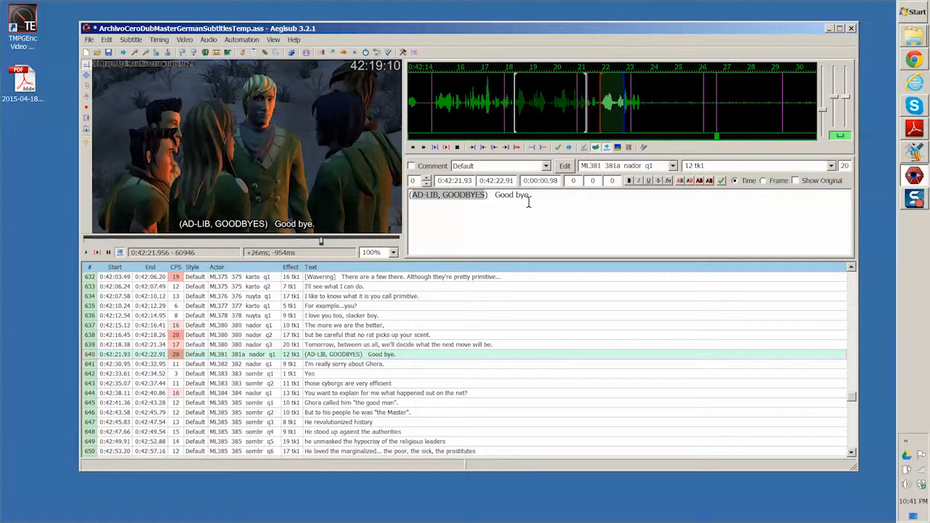
{"action": "type", "text": "group saying"}
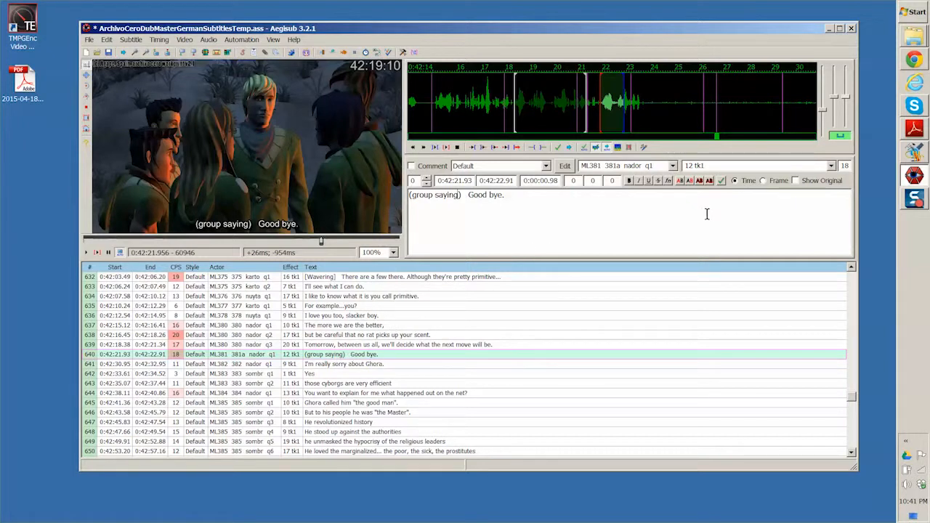
Search the Effect field of all rows for "tk2" and review the group of simultaneous lines around the match
{"action": "left_click", "coordinate": [720, 166]}
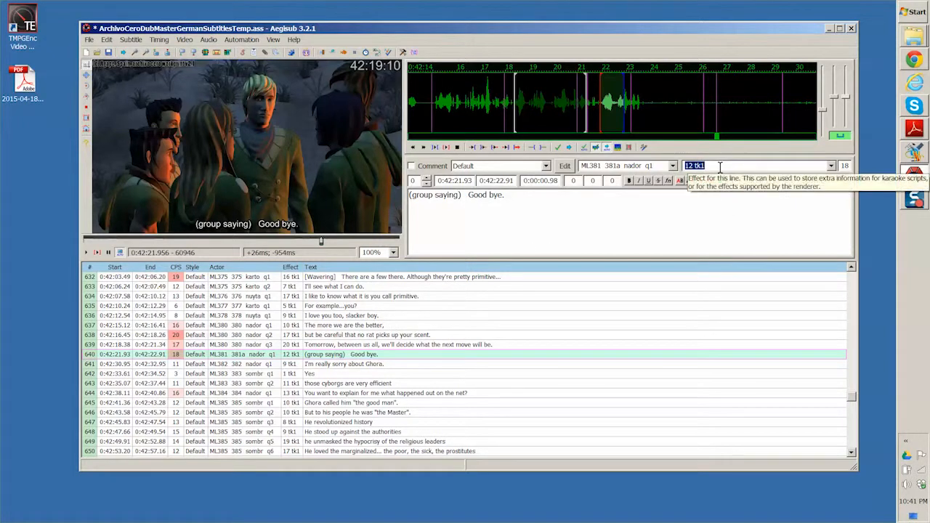
{"action": "left_click", "coordinate": [720, 165]}
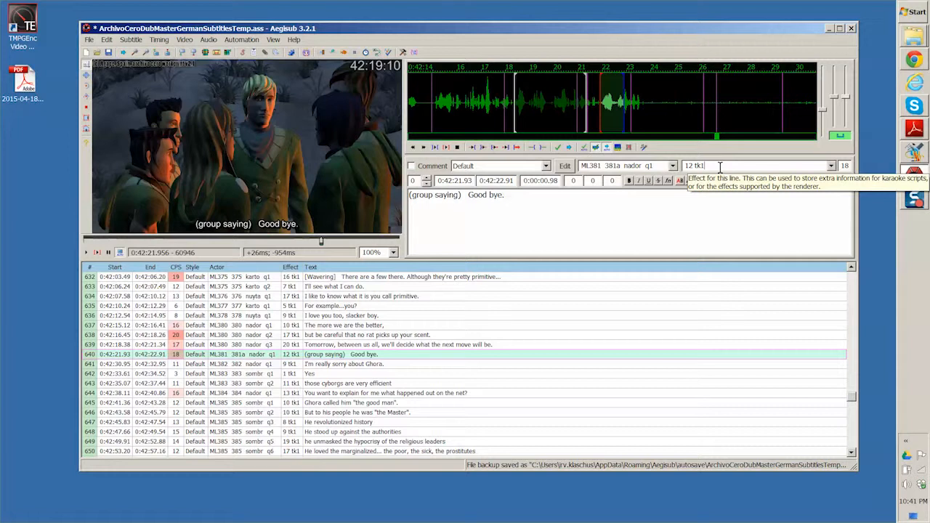
{"action": "key", "text": "ctrl+f"}
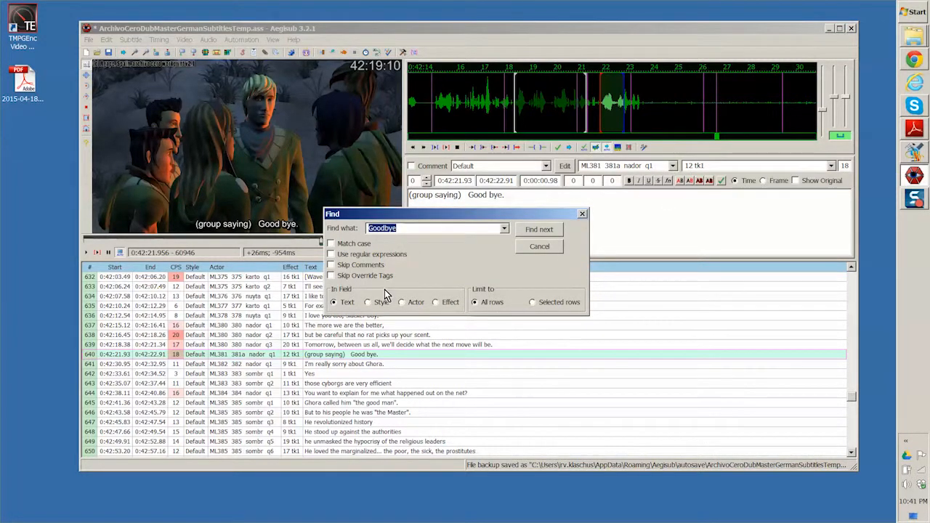
{"action": "left_click", "coordinate": [442, 303]}
{"action": "left_click_drag", "start_coordinate": [409, 229], "coordinate": [320, 229]}
{"action": "type", "text": "tk2"}
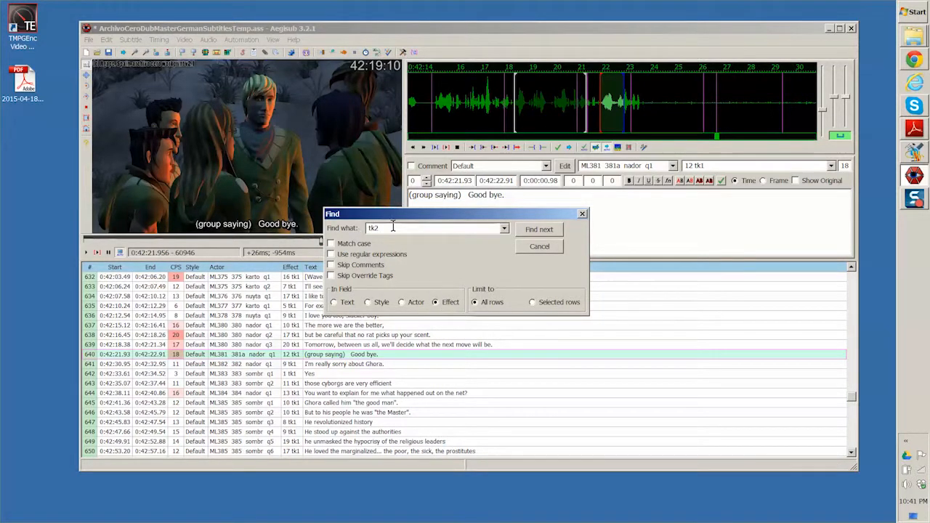
{"action": "left_click", "coordinate": [541, 230]}
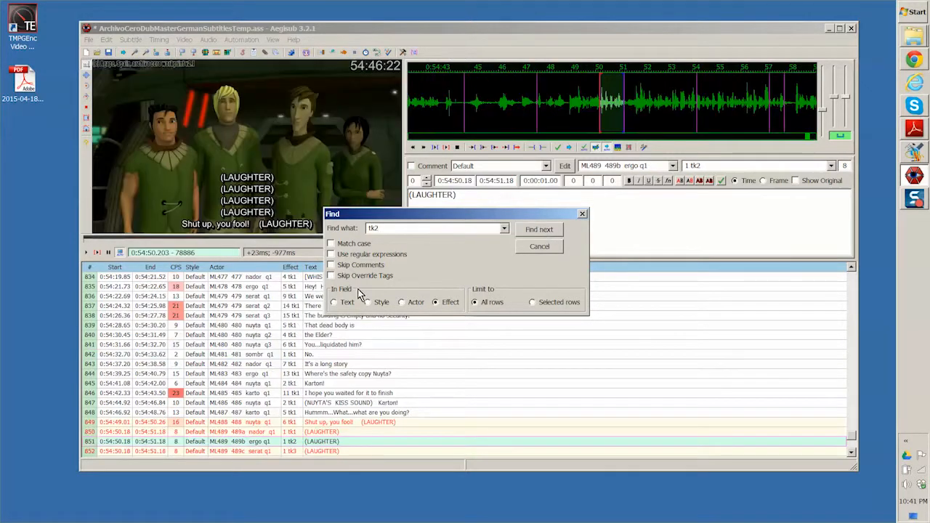
{"action": "left_click", "coordinate": [539, 248]}
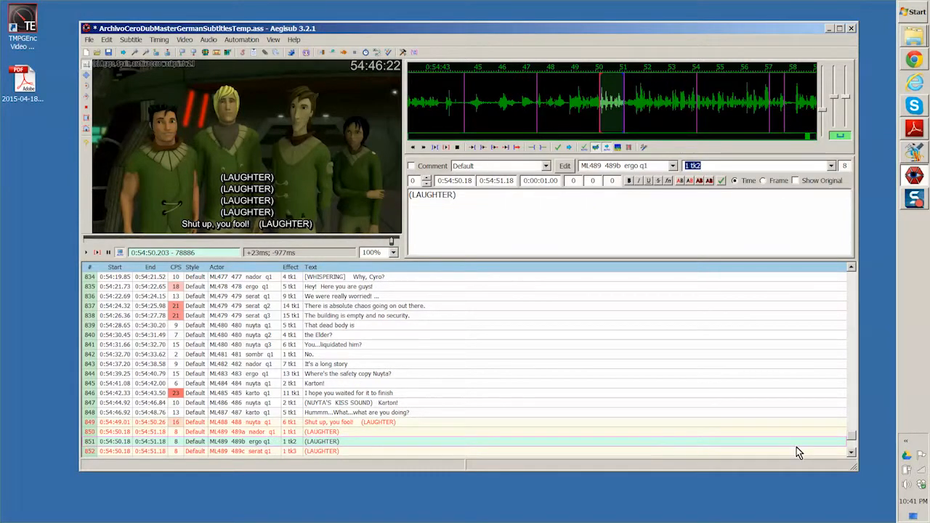
{"action": "left_click", "coordinate": [852, 453]}
{"action": "left_click", "coordinate": [852, 453]}
{"action": "left_click", "coordinate": [852, 453]}
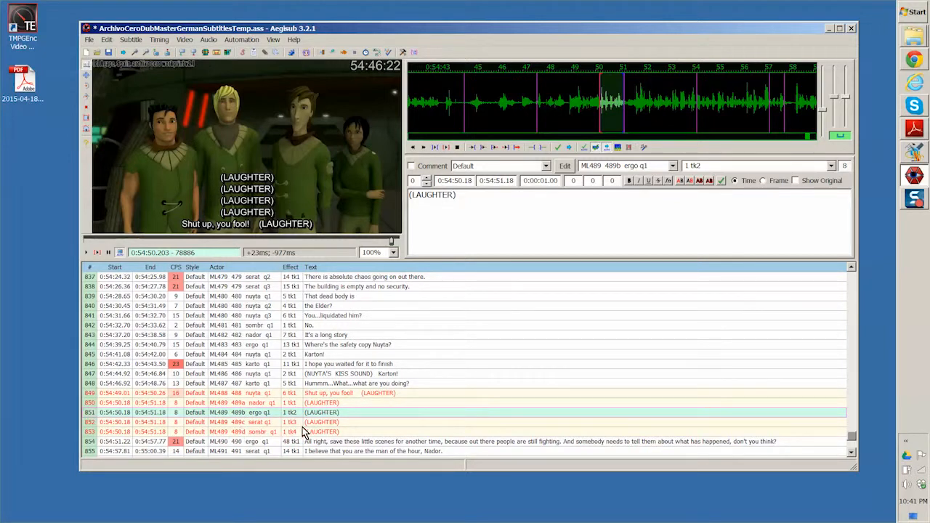
Delete the duplicate (LAUGHTER) lines 851 to 853, keeping only line 850
{"action": "left_click", "coordinate": [261, 433], "text": "shift"}
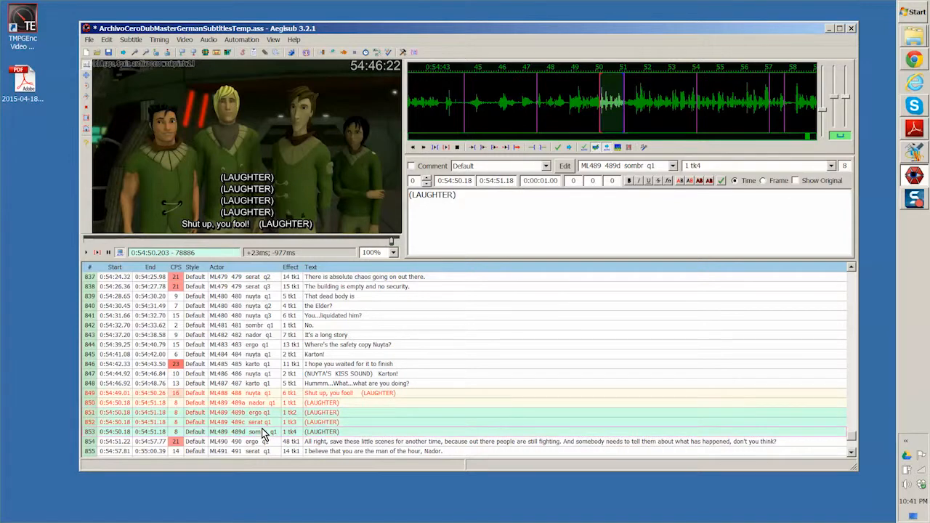
{"action": "right_click", "coordinate": [273, 420]}
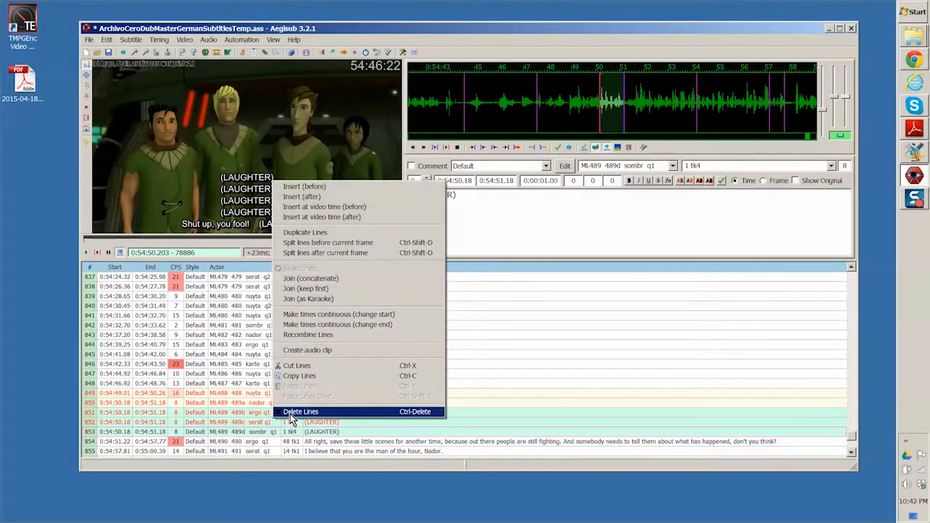
{"action": "left_click", "coordinate": [294, 412]}
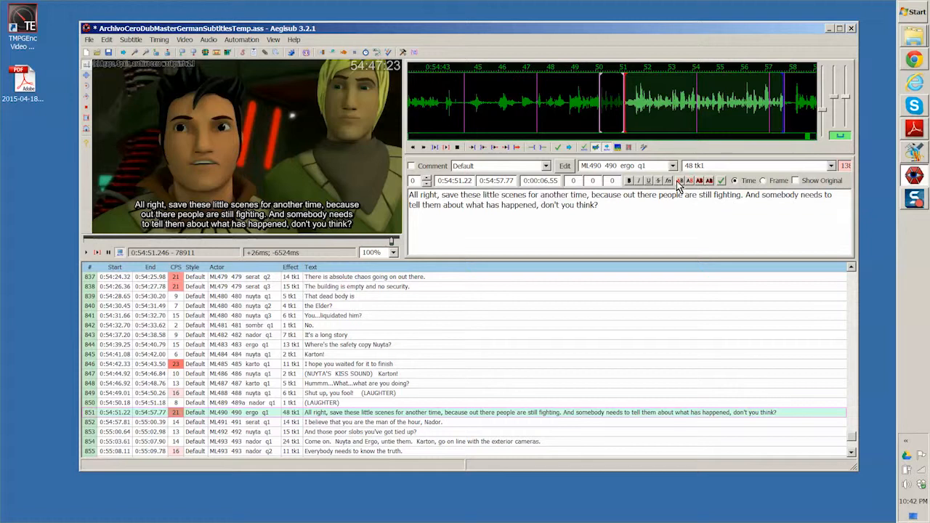
Find the next "tk2" in the Effect field and delete the matching duplicate line 27, keeping line 26
{"action": "left_click", "coordinate": [716, 167]}
{"action": "key", "text": "ctrl+f"}
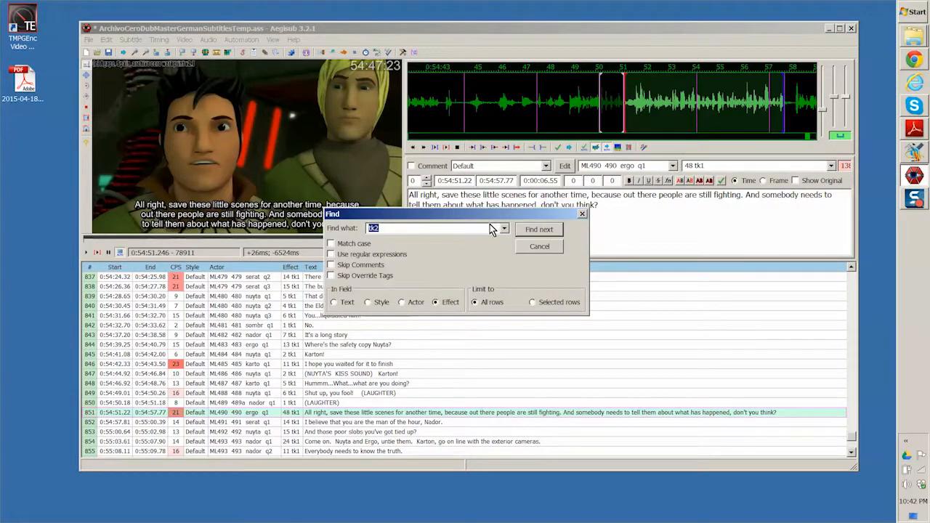
{"action": "left_click", "coordinate": [540, 227]}
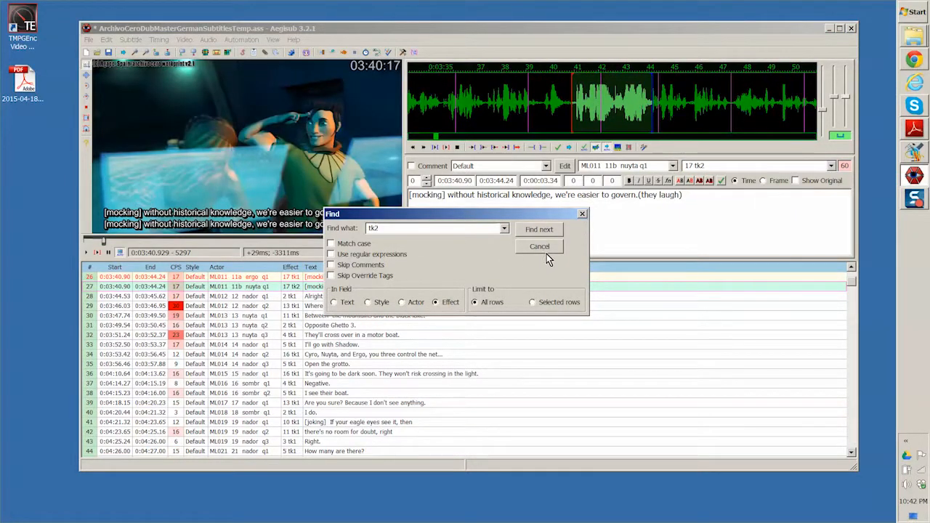
{"action": "left_click", "coordinate": [541, 247]}
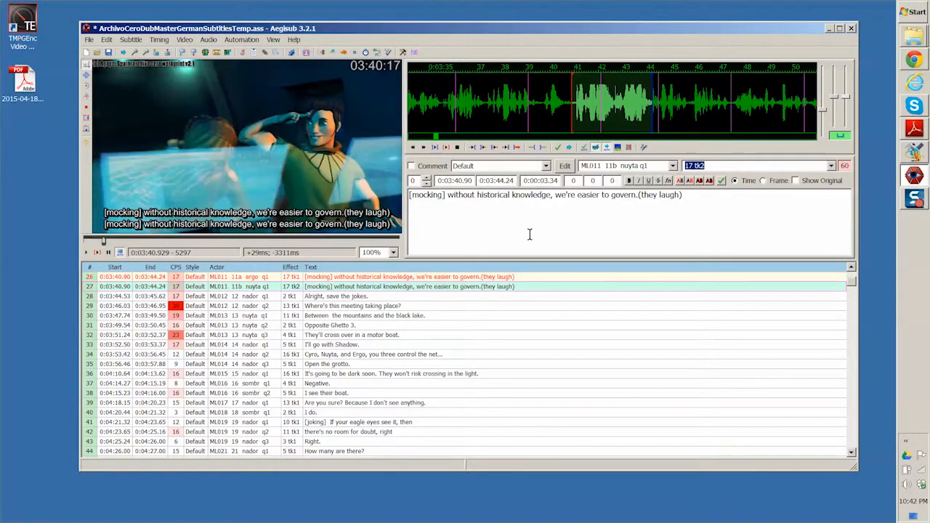
{"action": "left_click", "coordinate": [297, 288]}
{"action": "right_click", "coordinate": [271, 285]}
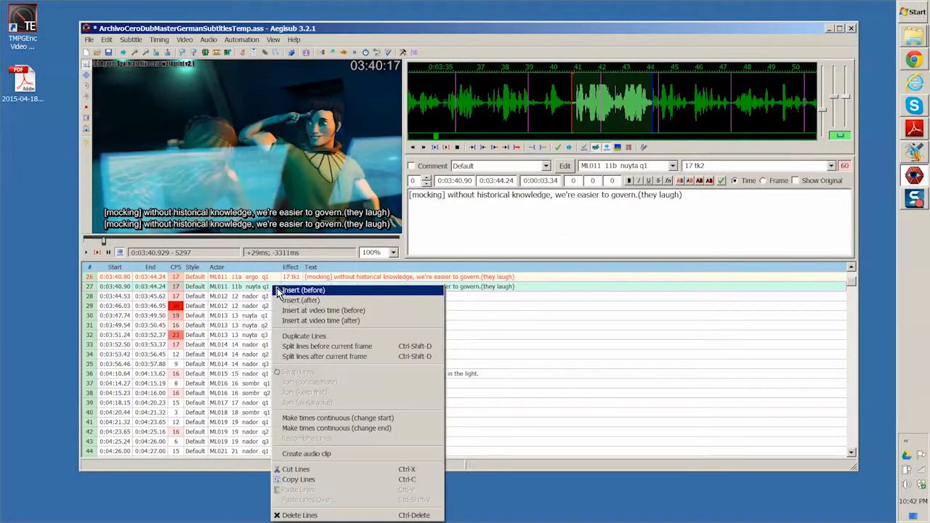
{"action": "left_click", "coordinate": [329, 515]}
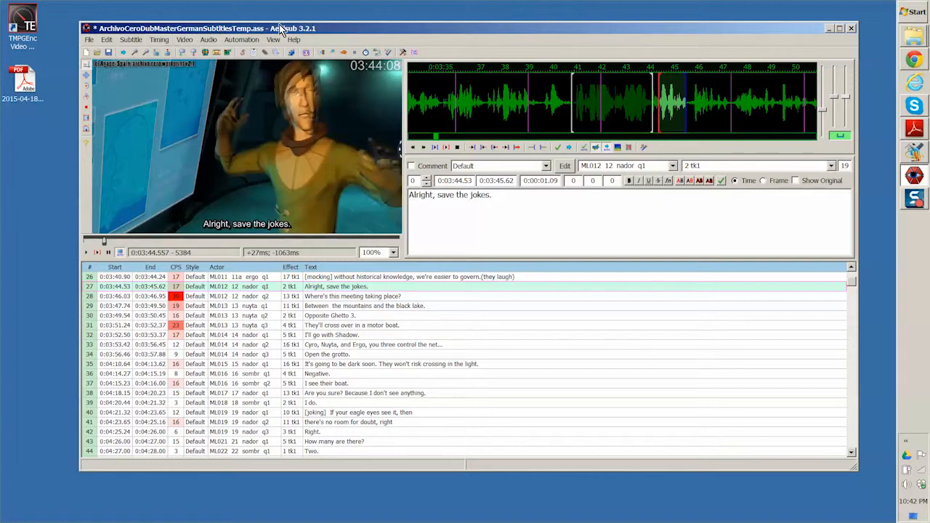
Save the edited subtitles to the current ArchivoCeroDubMasterGermanSubtitlesTemp.ass file
{"action": "left_click", "coordinate": [89, 41]}
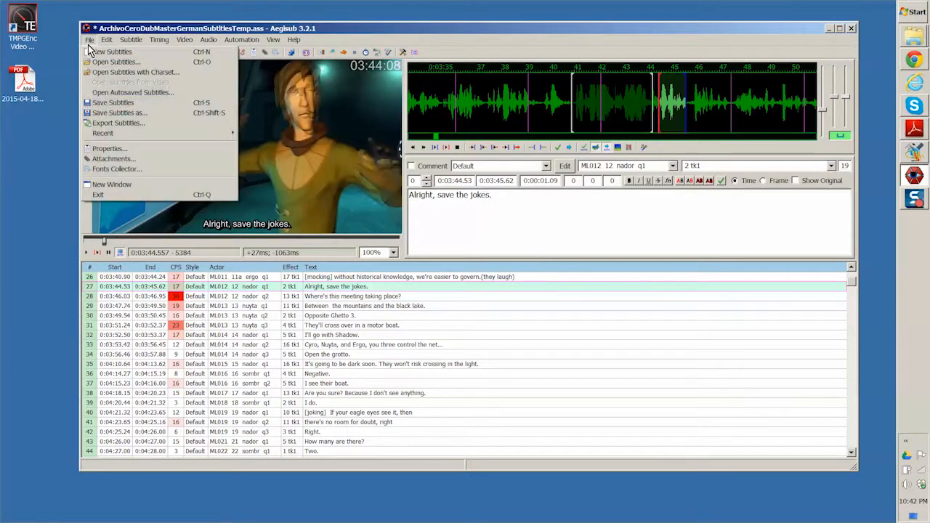
{"action": "left_click", "coordinate": [110, 106]}
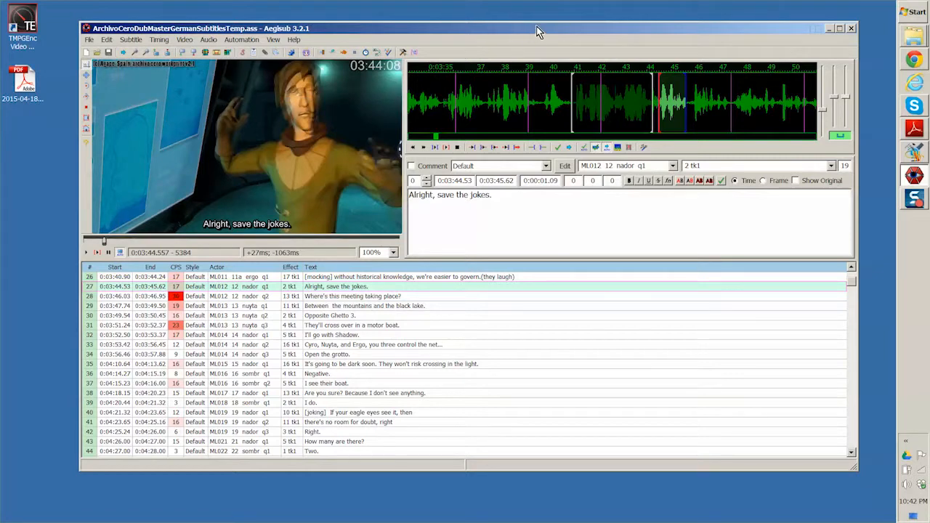
{"action": "left_click_drag", "start_coordinate": [537, 28], "coordinate": [519, 34]}
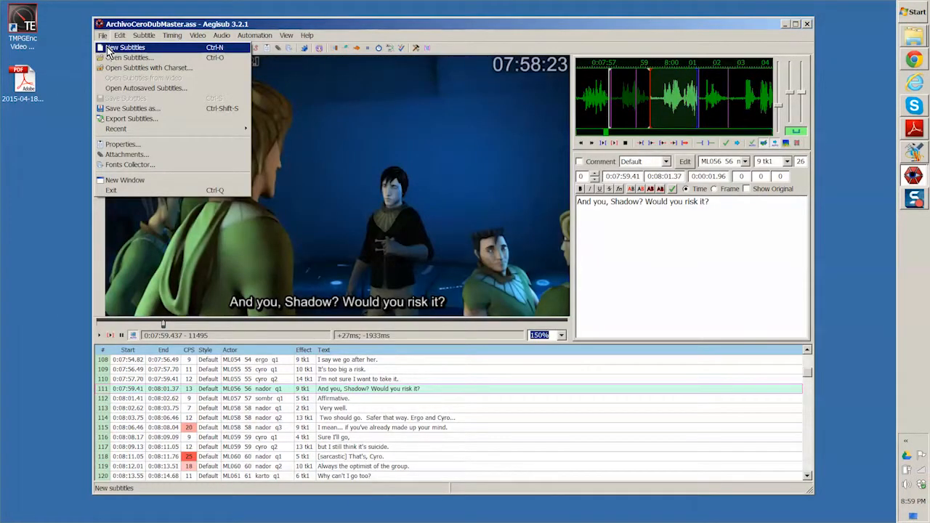
Start exporting the dub master subtitles without filters to the translation folder, naming the file ArchivoCeroDubMaster.srt
{"action": "left_click", "coordinate": [136, 120]}
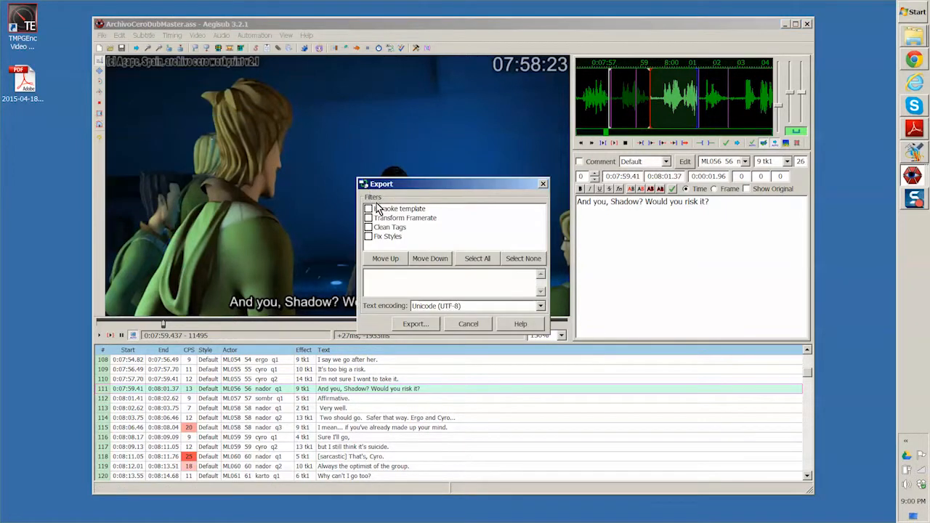
{"action": "left_click", "coordinate": [412, 324]}
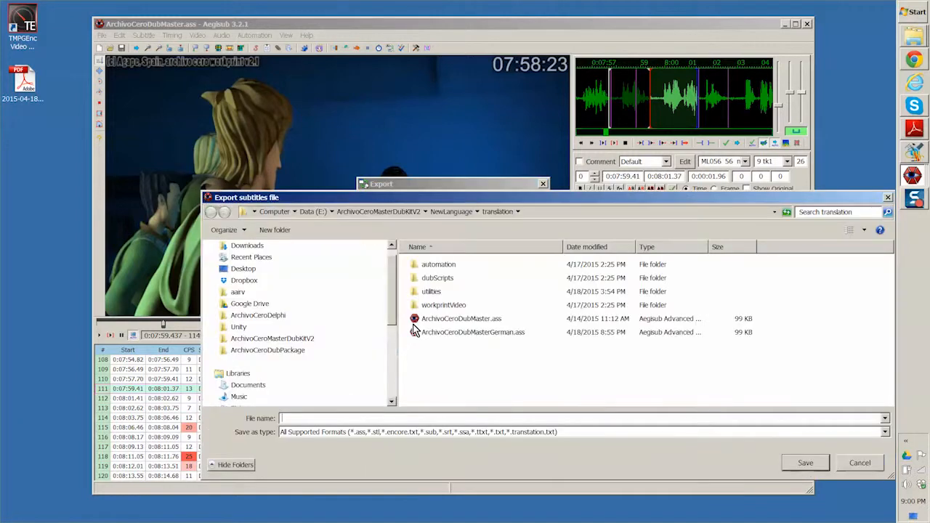
{"action": "left_click_drag", "start_coordinate": [508, 199], "coordinate": [438, 129]}
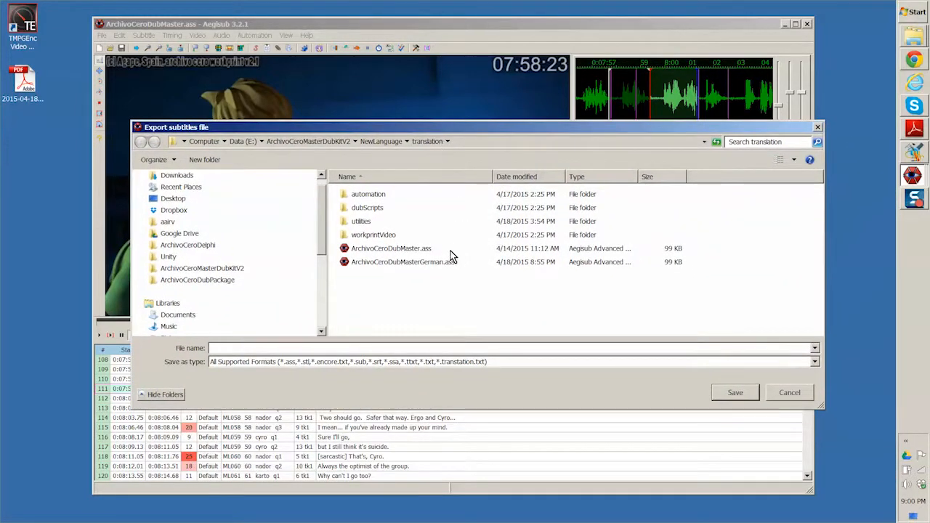
{"action": "left_click", "coordinate": [385, 250]}
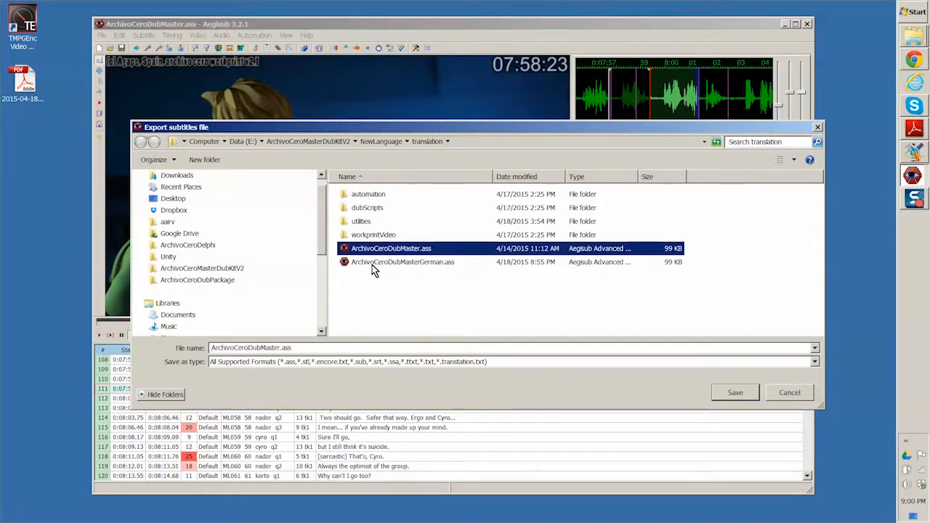
{"action": "double_click", "coordinate": [282, 349]}
{"action": "left_click", "coordinate": [329, 349]}
{"action": "key", "text": "BackSpace"}
{"action": "key", "text": "BackSpace"}
{"action": "key", "text": "BackSpace"}
{"action": "type", "text": "srt"}
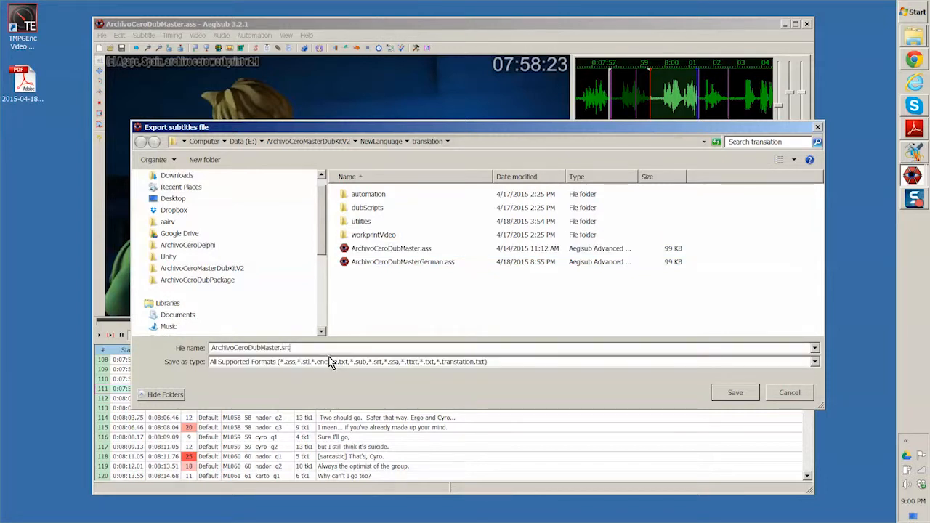
Set the export format to SubRip (*.srt) and save the exported file
{"action": "left_click", "coordinate": [299, 362]}
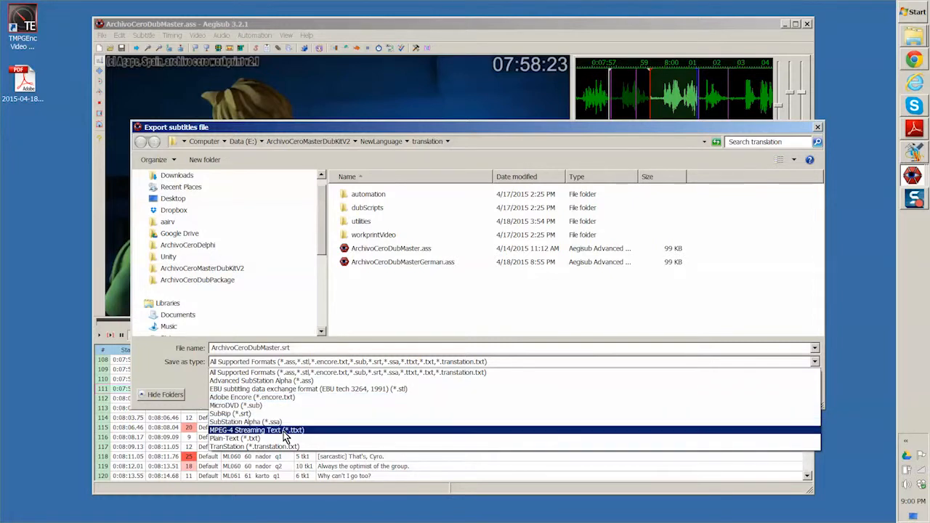
{"action": "left_click", "coordinate": [250, 414]}
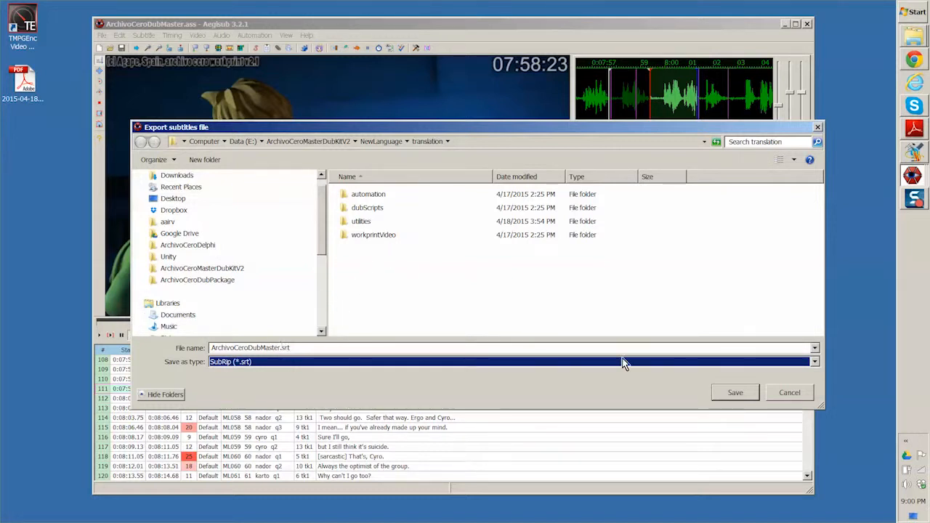
{"action": "left_click", "coordinate": [735, 393]}
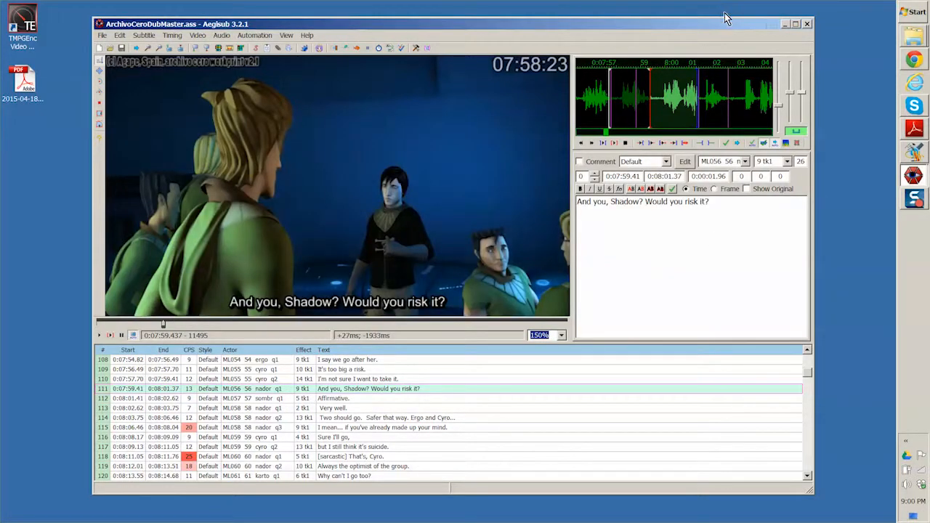
Close Aegisub and locate the exported ArchivoCeroDubMaster.srt in the translation folder in Windows Explorer
{"action": "left_click", "coordinate": [809, 25]}
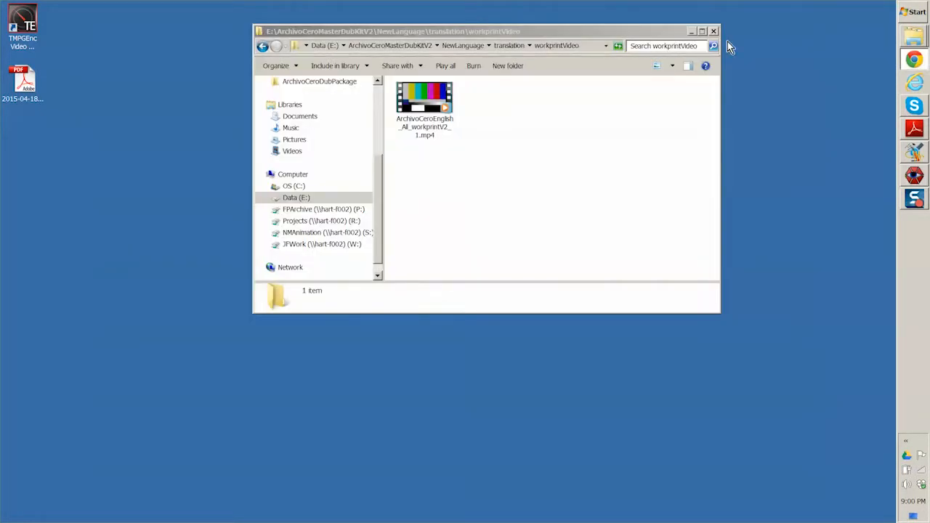
{"action": "left_click_drag", "start_coordinate": [469, 25], "coordinate": [400, 110]}
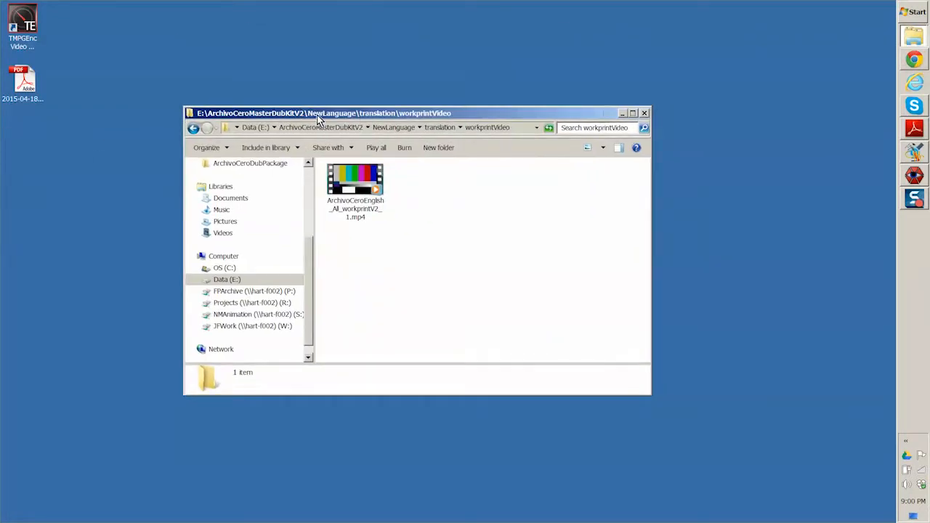
{"action": "left_click", "coordinate": [440, 127]}
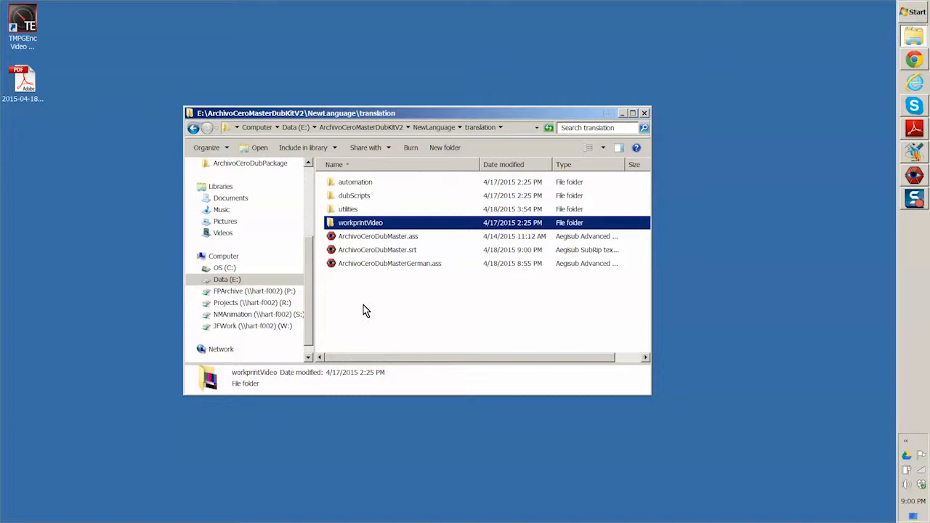
{"action": "left_click", "coordinate": [404, 252]}
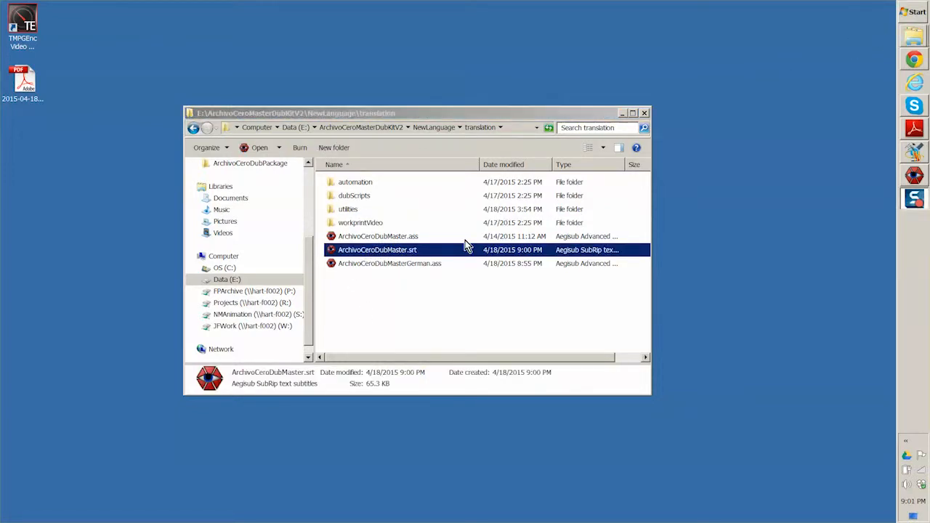
Launch ACSubHelperPrj.exe from the utilities folder
{"action": "left_click", "coordinate": [332, 211]}
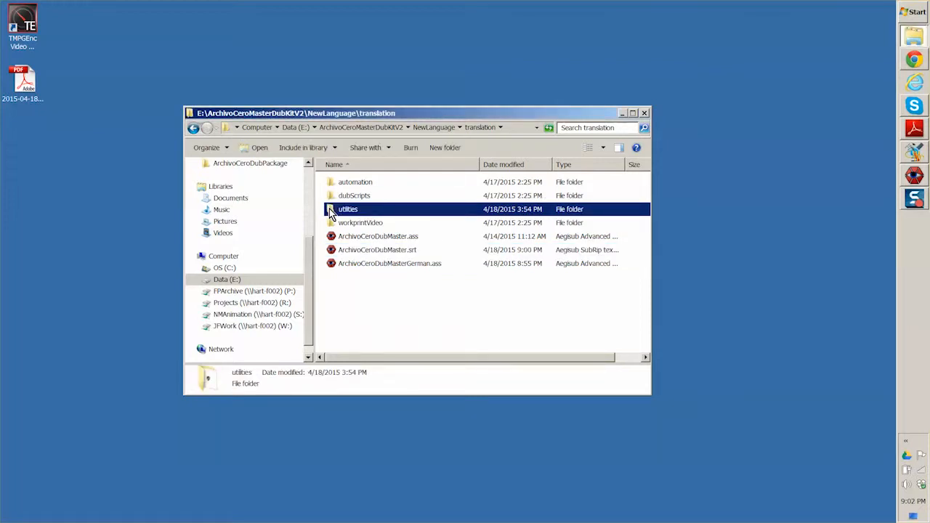
{"action": "double_click", "coordinate": [331, 211]}
{"action": "left_click", "coordinate": [333, 182]}
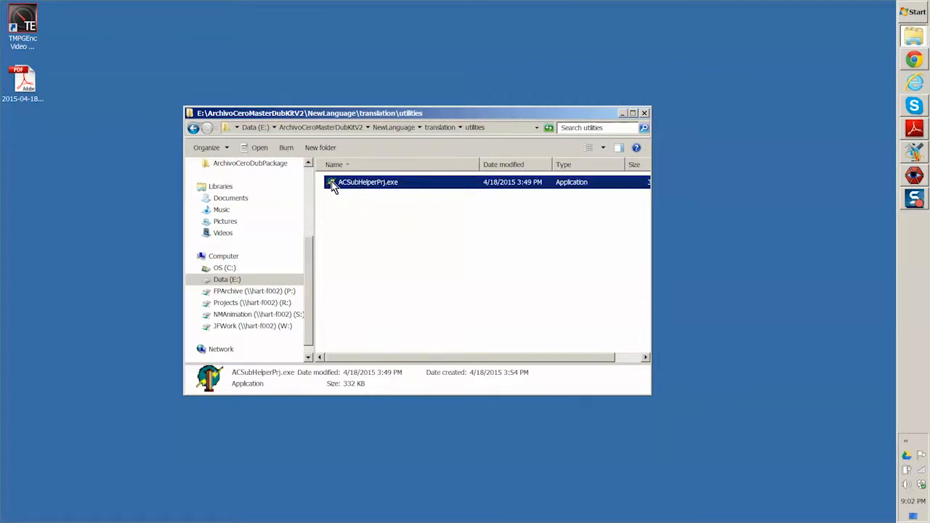
{"action": "double_click", "coordinate": [331, 183]}
Open ArchivoCeroDubMaster.srt from the translation folder in AC_SubtitleHelper
{"action": "left_click", "coordinate": [102, 79]}
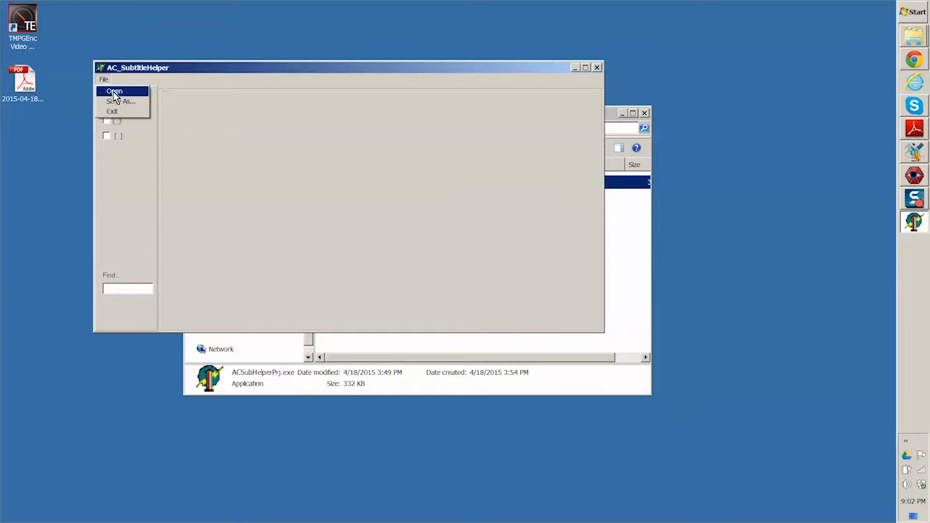
{"action": "left_click", "coordinate": [113, 92]}
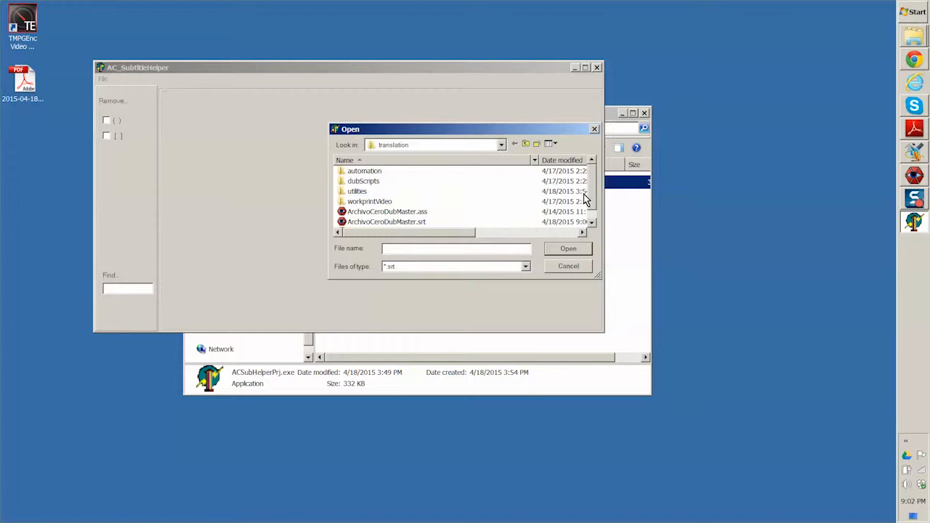
{"action": "left_click_drag", "start_coordinate": [591, 194], "coordinate": [591, 205]}
{"action": "left_click", "coordinate": [386, 212]}
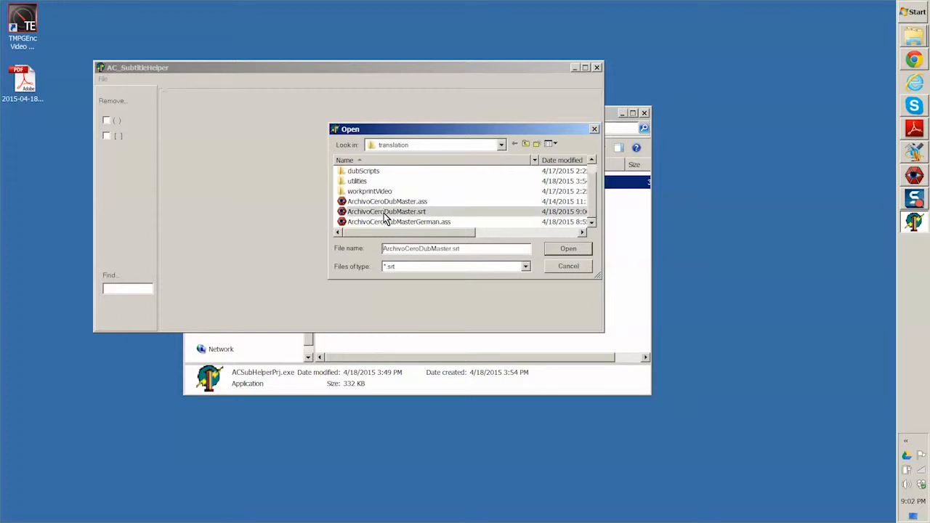
{"action": "left_click", "coordinate": [568, 249]}
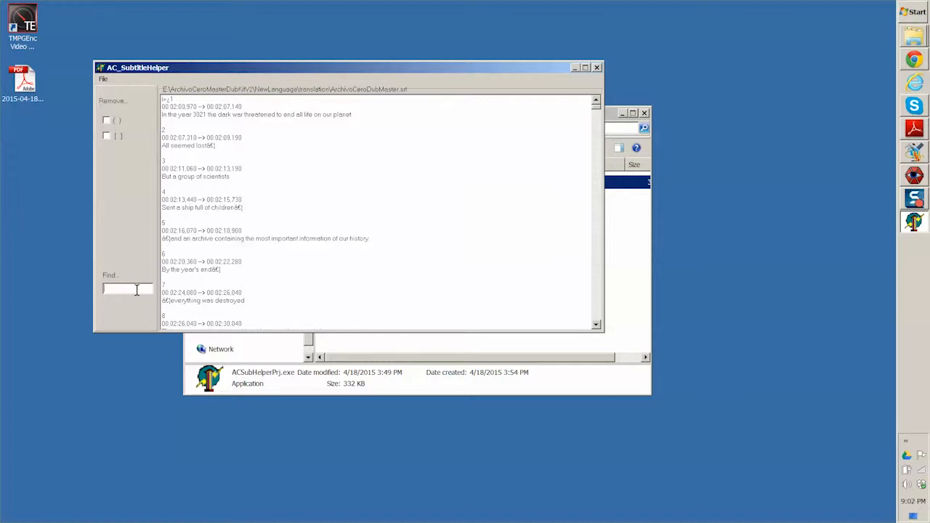
Find "[" in the subtitles and remove all text in square brackets, leaving the parentheses removal off
{"action": "type", "text": "["}
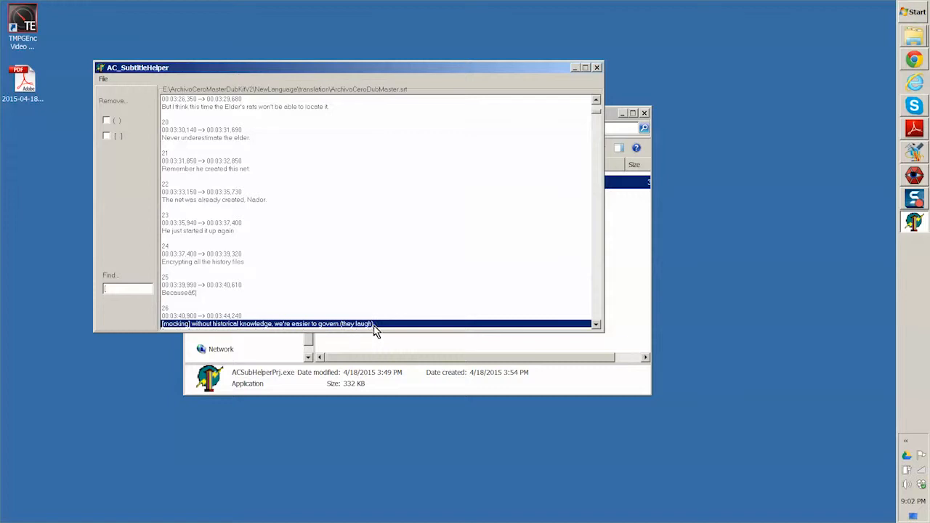
{"action": "left_click", "coordinate": [106, 137]}
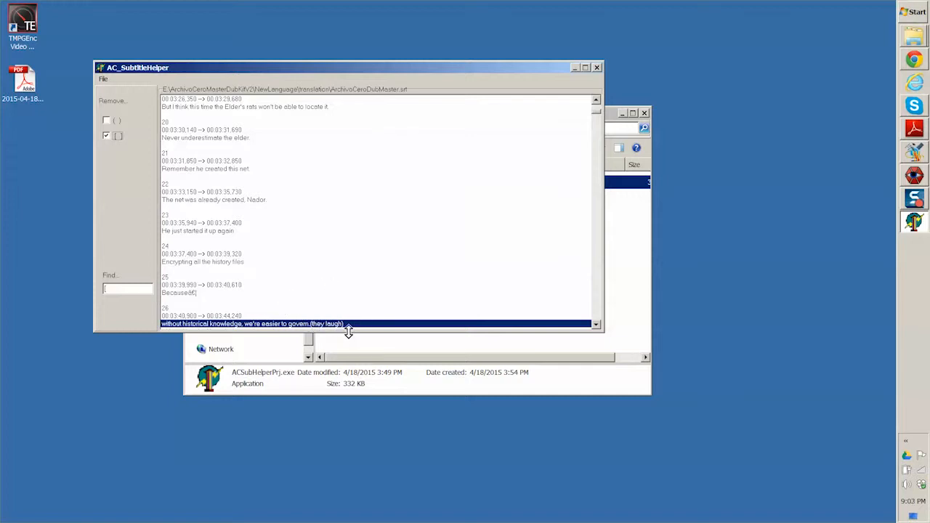
{"action": "left_click", "coordinate": [107, 121]}
{"action": "left_click", "coordinate": [106, 121]}
Save the stripped subtitles as ArchivoCeroDubMasterClean.srt in the translation folder and close AC_SubtitleHelper
{"action": "left_click", "coordinate": [103, 79]}
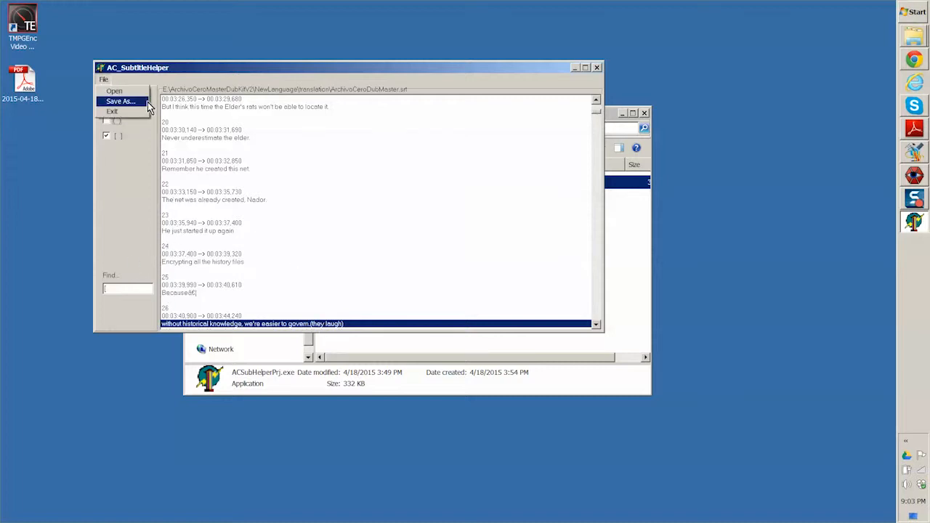
{"action": "left_click", "coordinate": [127, 106]}
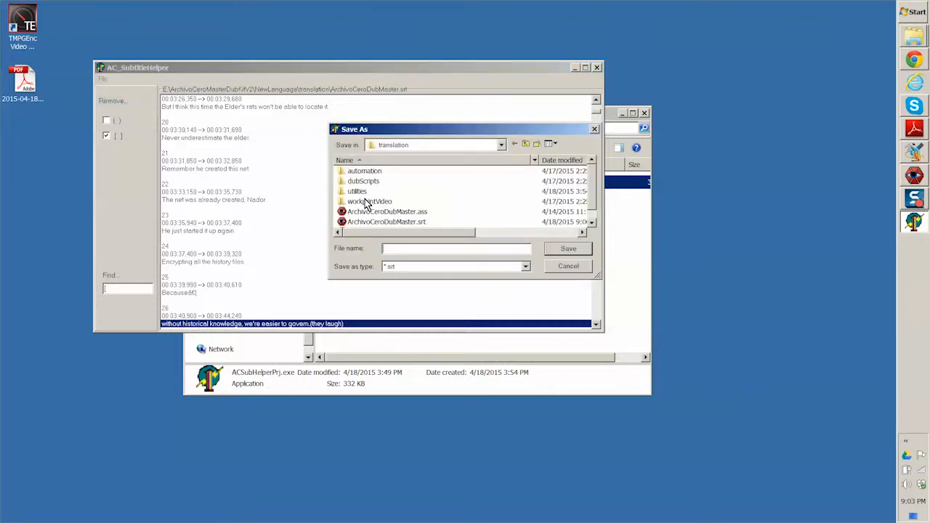
{"action": "left_click", "coordinate": [404, 224]}
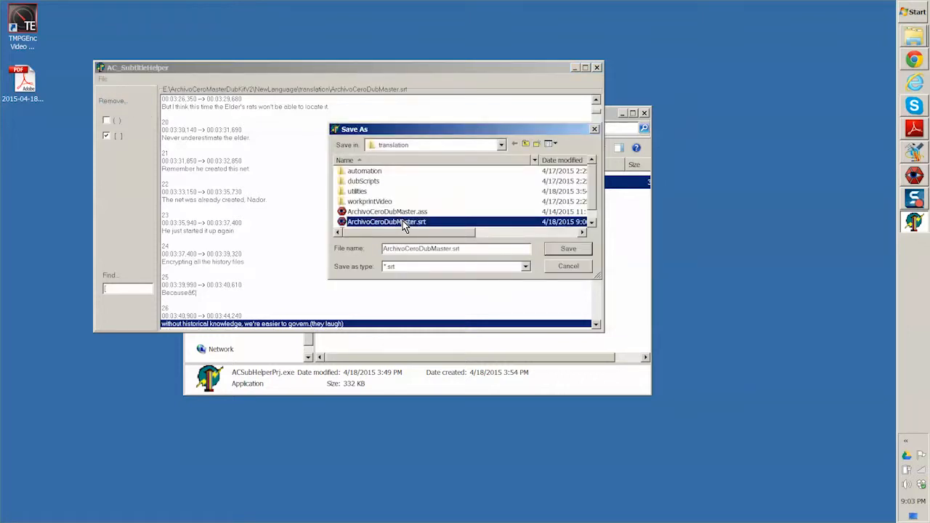
{"action": "left_click", "coordinate": [451, 249]}
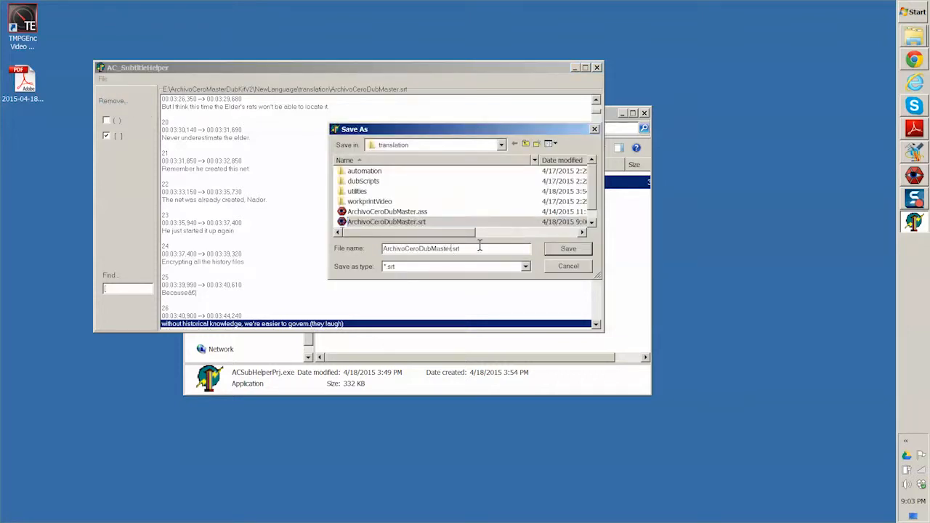
{"action": "type", "text": "Clean"}
{"action": "left_click", "coordinate": [565, 250]}
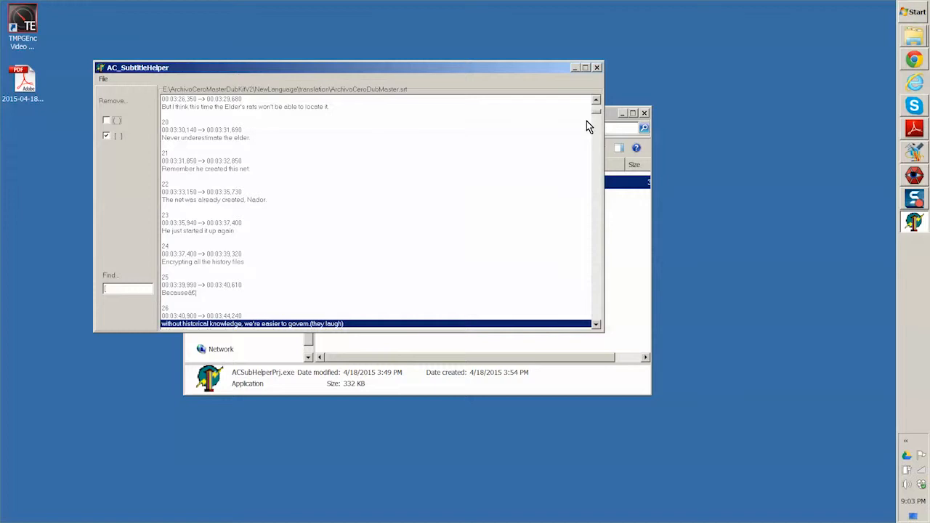
{"action": "left_click", "coordinate": [598, 67]}
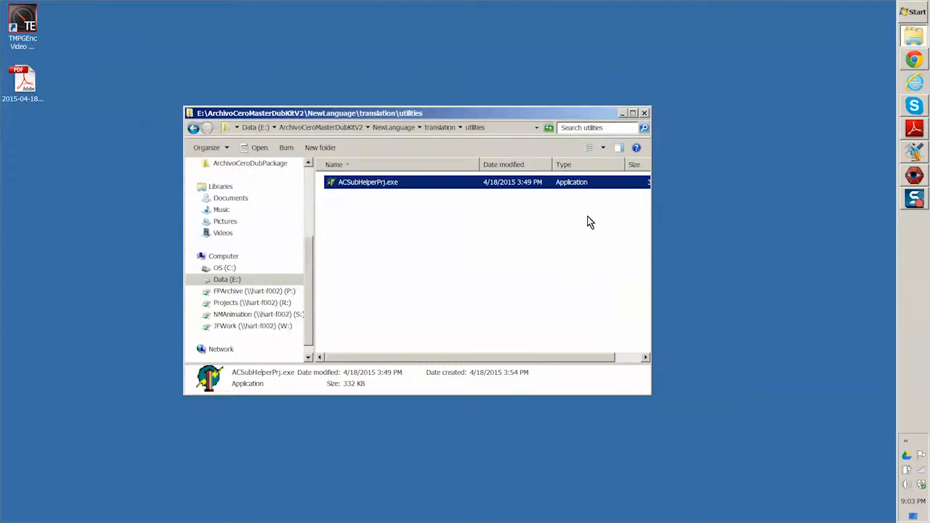
Launch TMPGEnc Video Mastering Works 5, dismiss the NVIDIA CUDA notice and start a new project in Normal Mode
{"action": "left_click", "coordinate": [914, 13]}
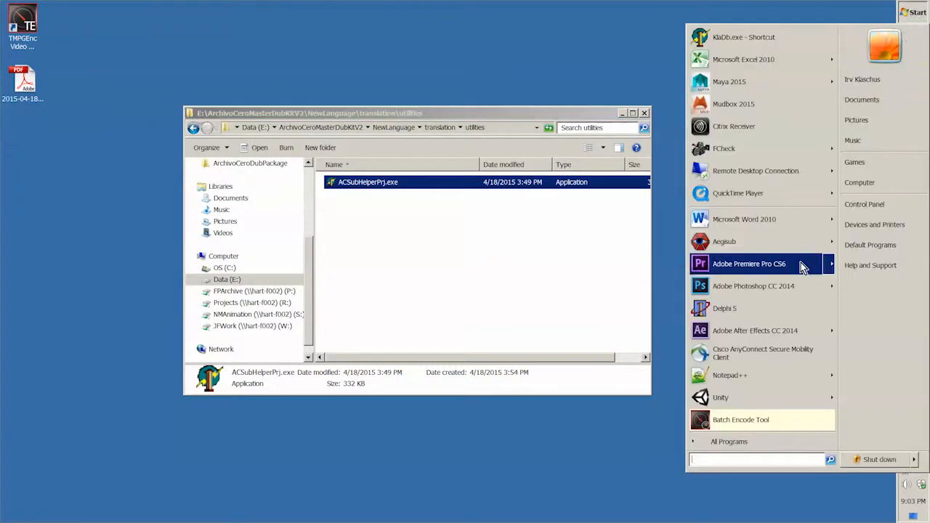
{"action": "left_click", "coordinate": [753, 422]}
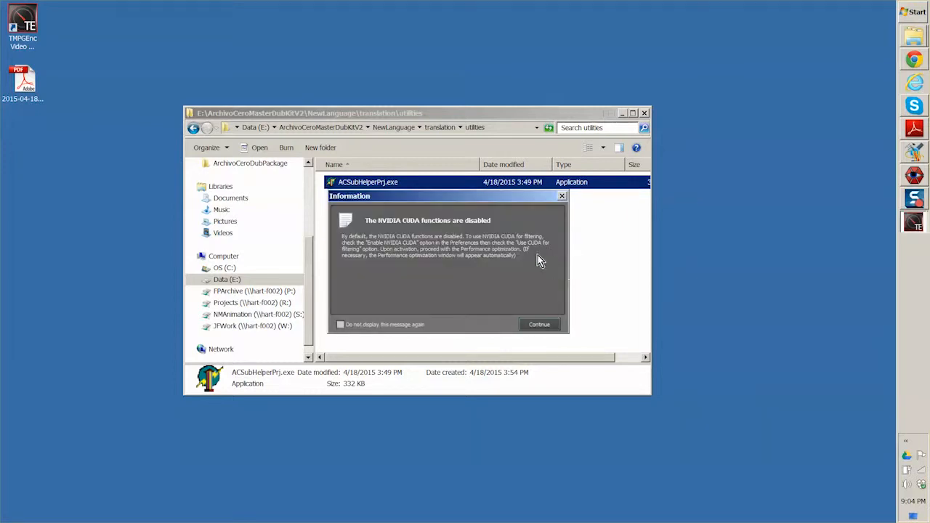
{"action": "left_click", "coordinate": [543, 324]}
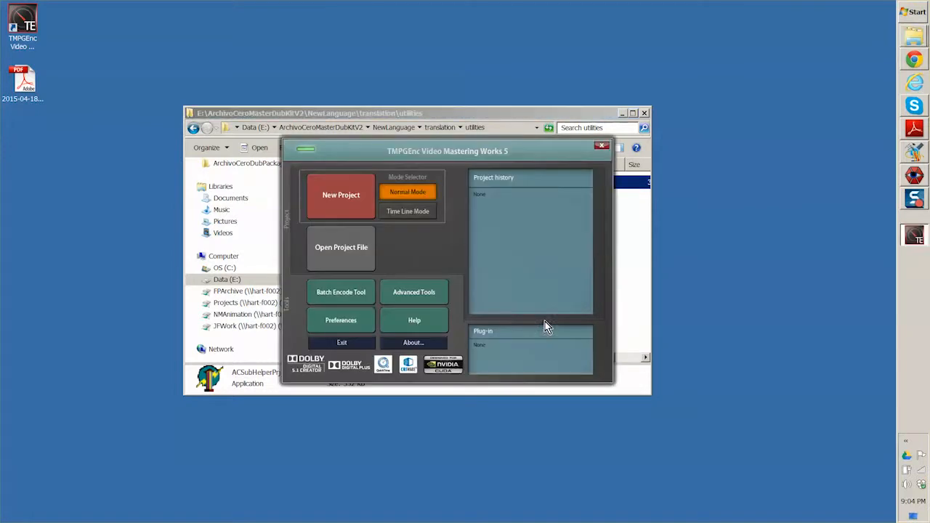
{"action": "left_click", "coordinate": [341, 201]}
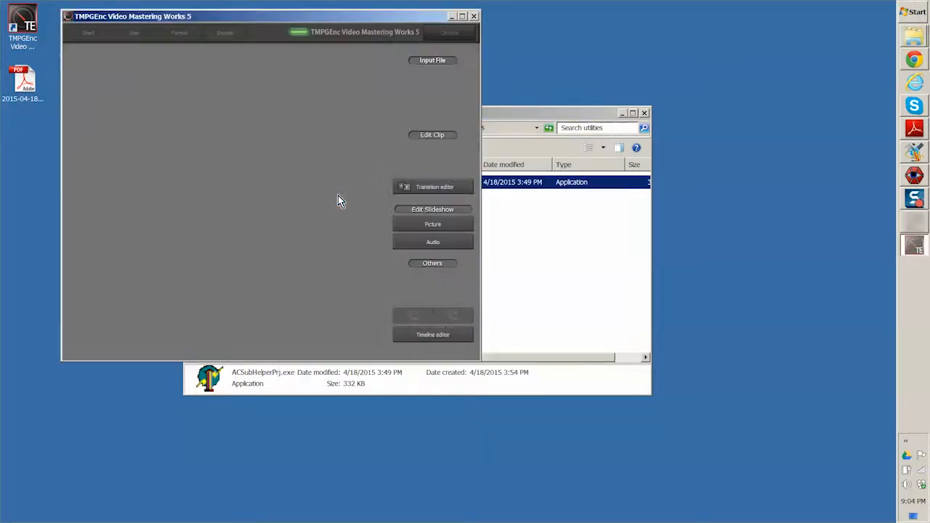
Add ArchivoCeroAllEpisodes_V2.mp4 from the kit's source\video folder as a clip from file
{"action": "left_click", "coordinate": [162, 104]}
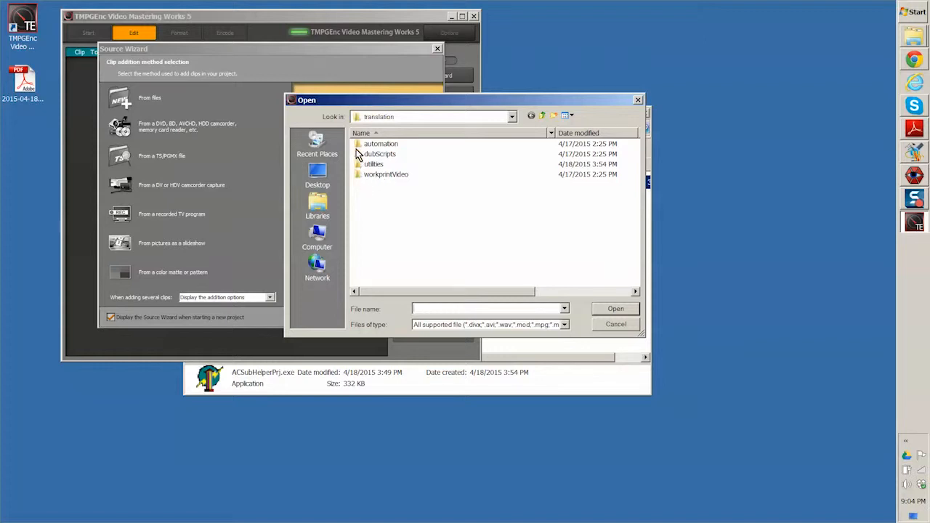
{"action": "left_click", "coordinate": [542, 116]}
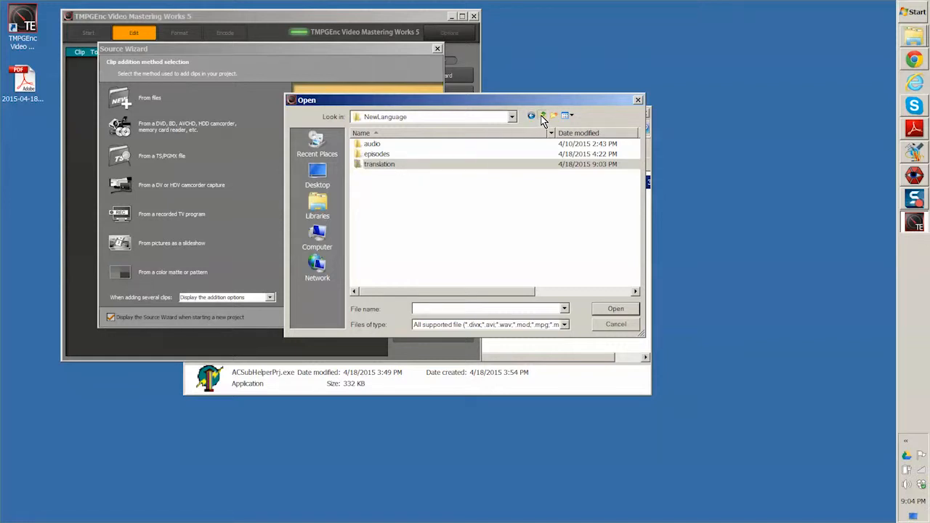
{"action": "left_click", "coordinate": [542, 117]}
{"action": "double_click", "coordinate": [361, 174]}
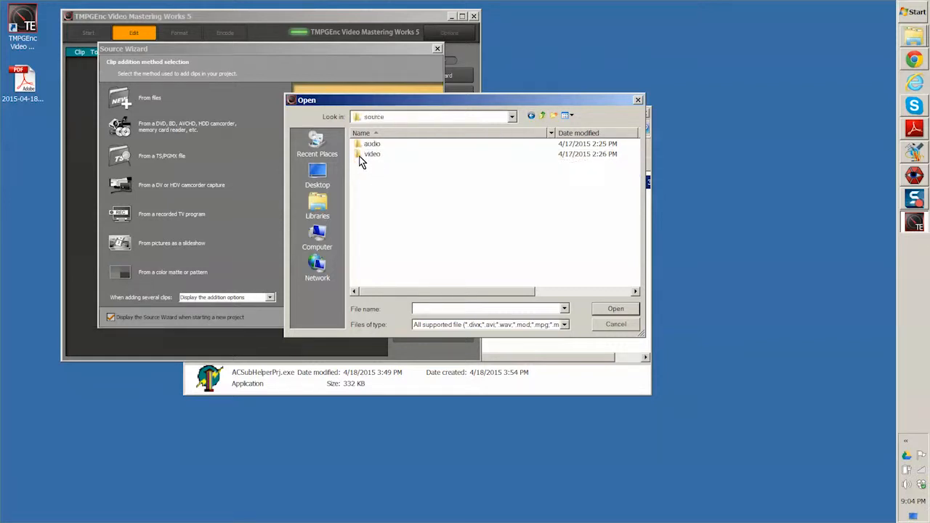
{"action": "double_click", "coordinate": [361, 156]}
{"action": "left_click", "coordinate": [367, 179]}
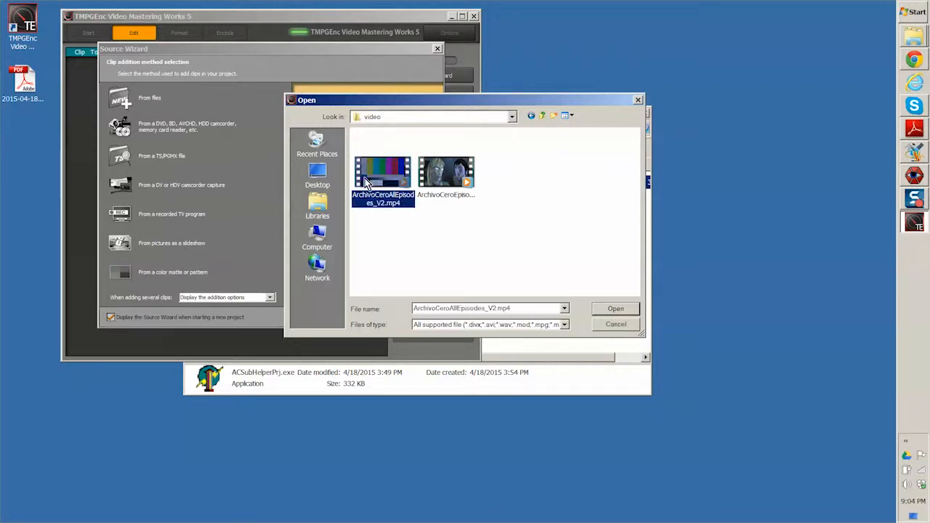
{"action": "left_click", "coordinate": [613, 308]}
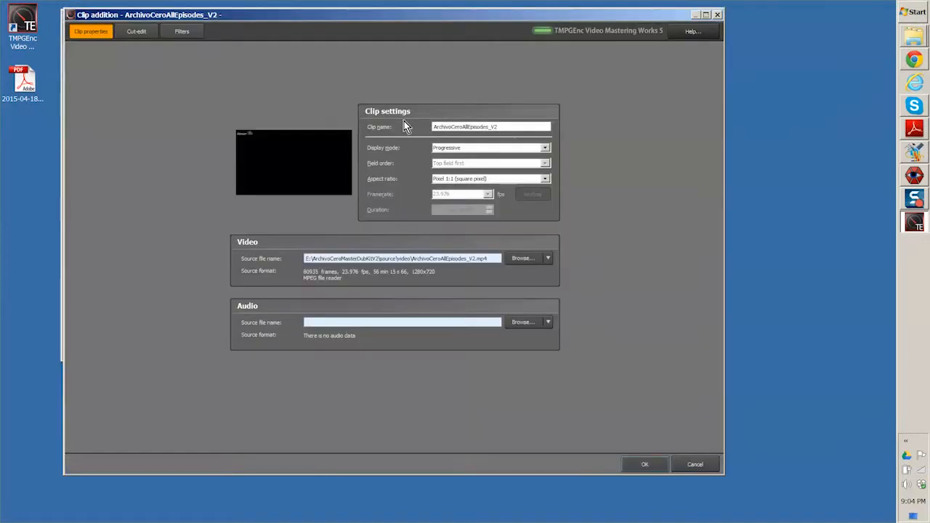
Set ArchivoCeroEnglishMixV2.wav from the source\audio folder as the clip's audio, accept the cut-edit reset and add the clip to the project
{"action": "left_click", "coordinate": [518, 322]}
{"action": "left_click", "coordinate": [542, 115]}
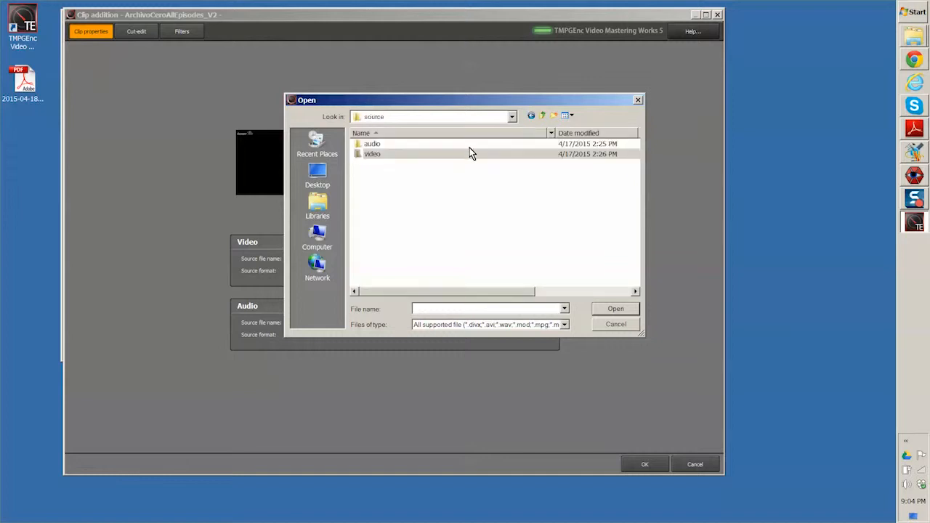
{"action": "double_click", "coordinate": [361, 144]}
{"action": "left_click", "coordinate": [361, 145]}
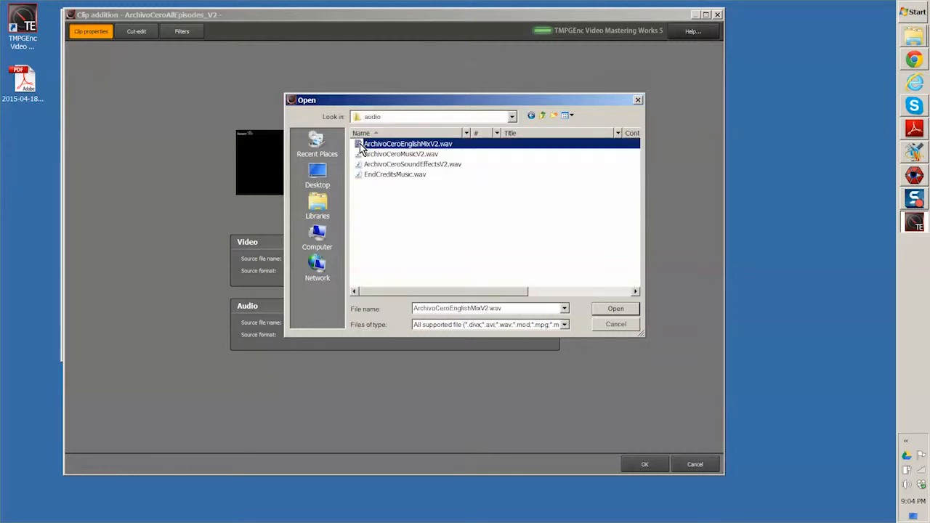
{"action": "left_click", "coordinate": [378, 165]}
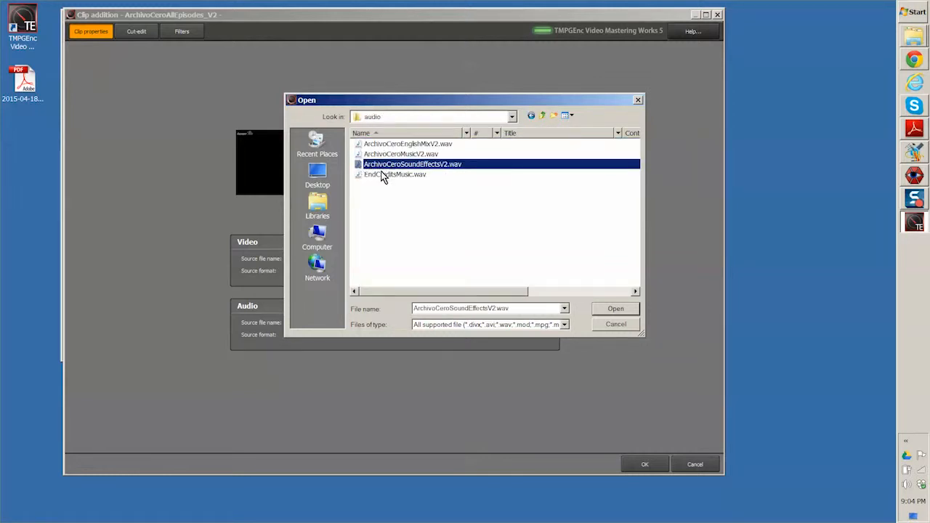
{"action": "left_click", "coordinate": [376, 145]}
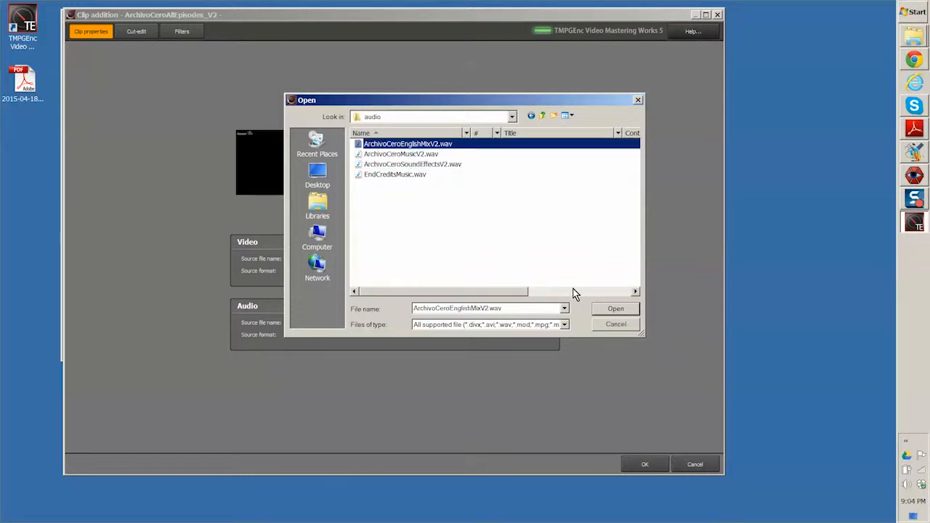
{"action": "left_click", "coordinate": [616, 309]}
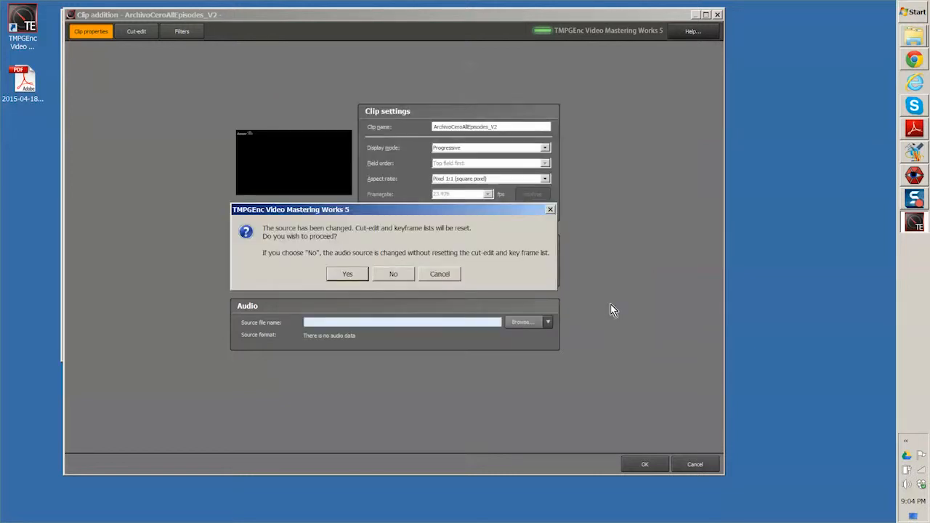
{"action": "left_click", "coordinate": [341, 274]}
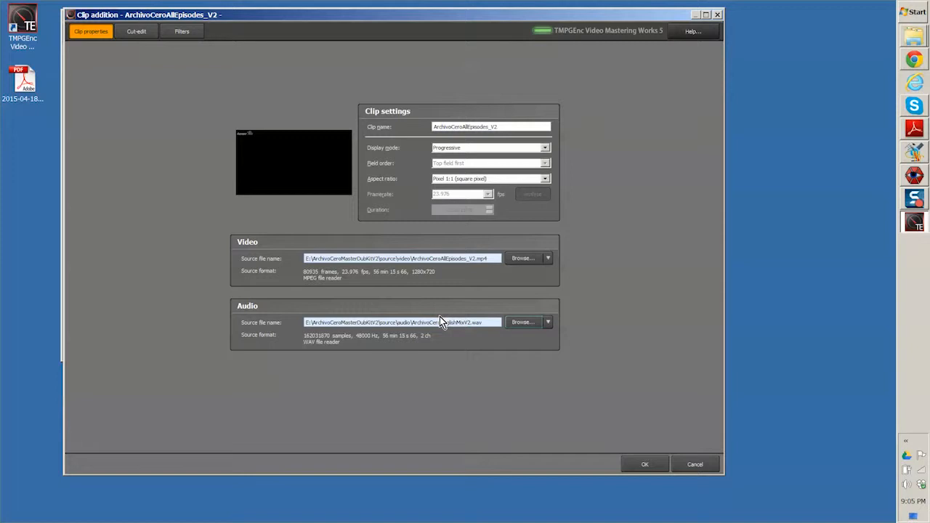
{"action": "left_click", "coordinate": [643, 464]}
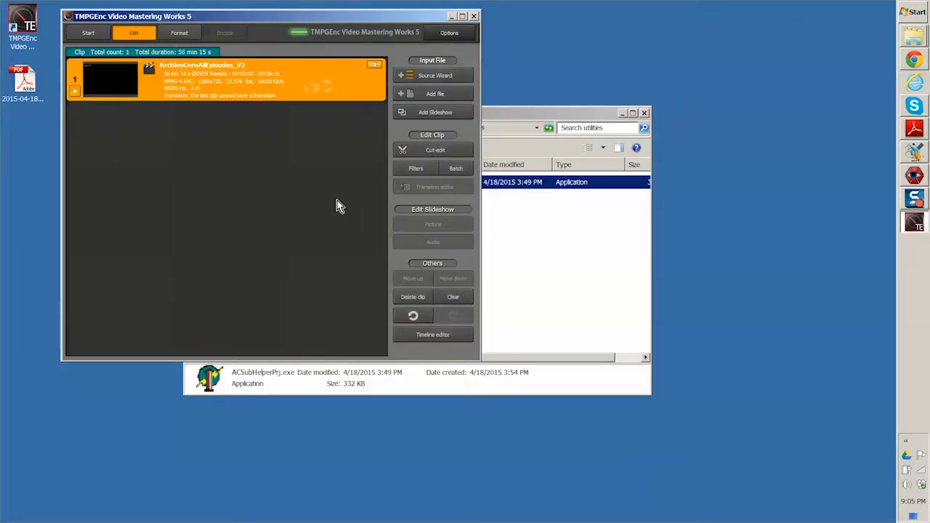
Open the clip's filters and add the Subtitles filter to the filter list, with subtitles enabled
{"action": "double_click", "coordinate": [204, 71]}
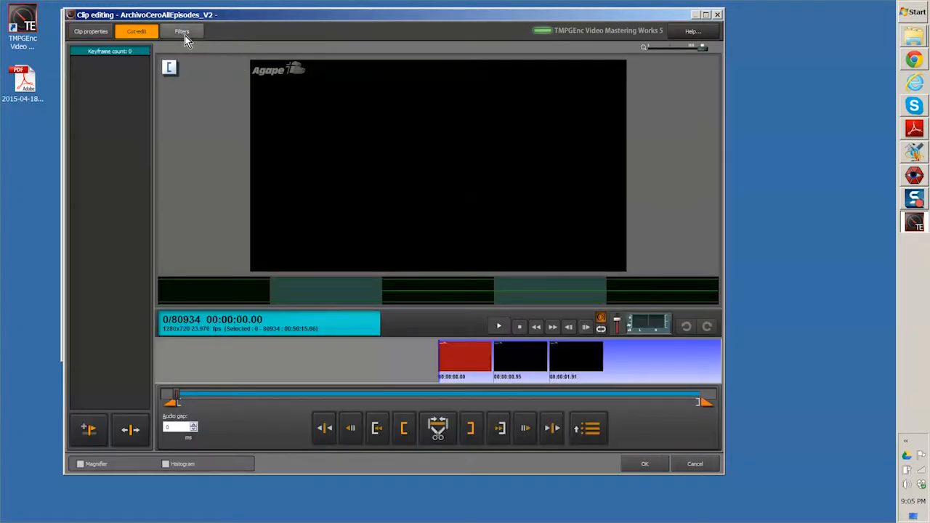
{"action": "left_click", "coordinate": [182, 32]}
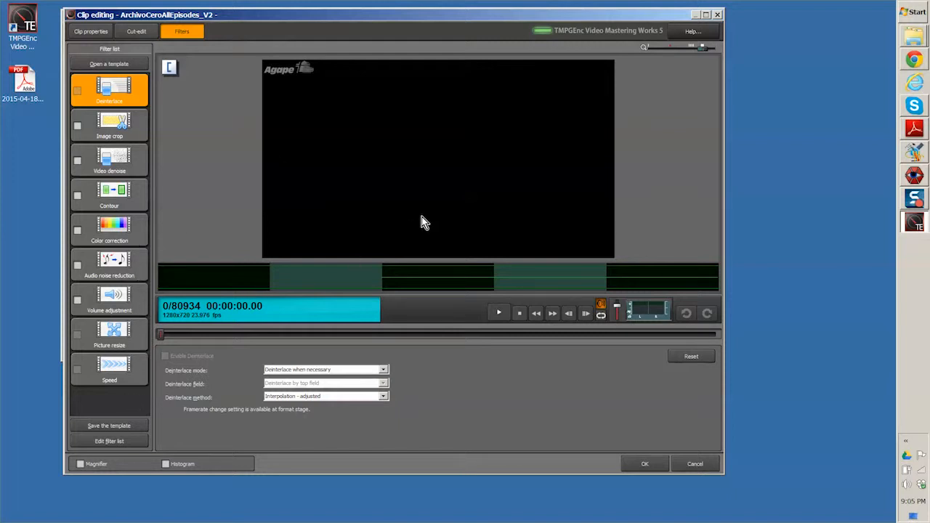
{"action": "left_click", "coordinate": [649, 465]}
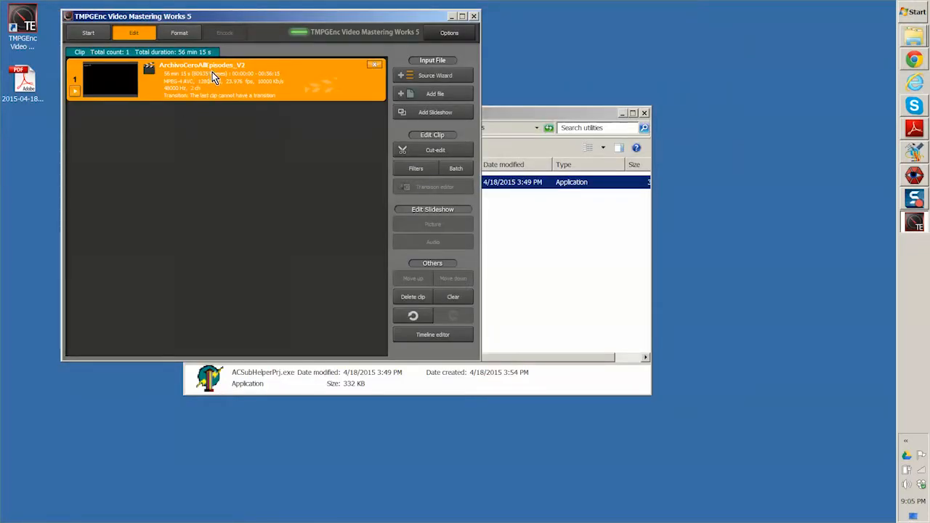
{"action": "double_click", "coordinate": [315, 92]}
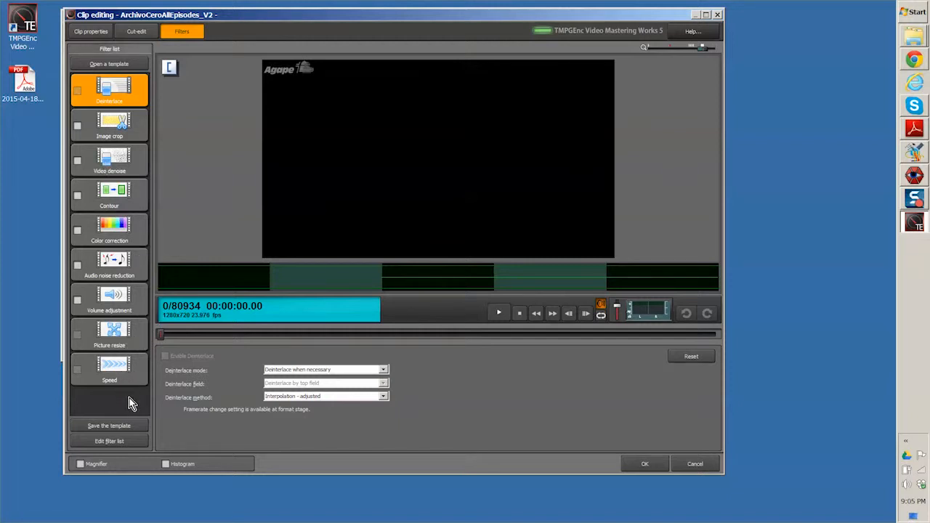
{"action": "left_click", "coordinate": [117, 443]}
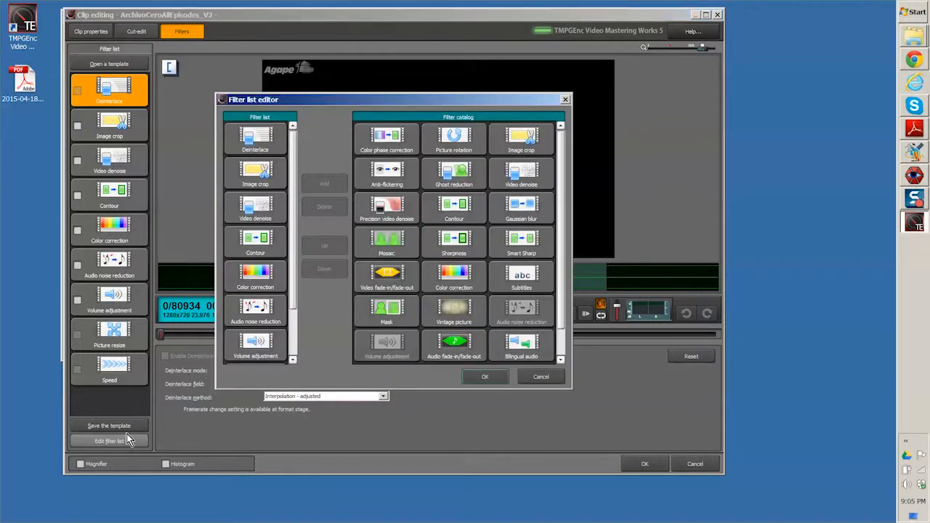
{"action": "left_click", "coordinate": [528, 280]}
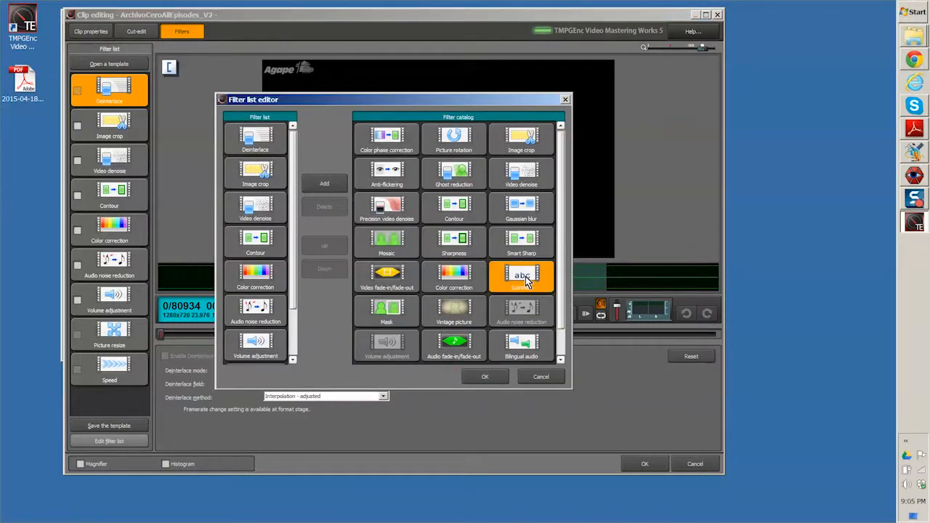
{"action": "left_click", "coordinate": [324, 184]}
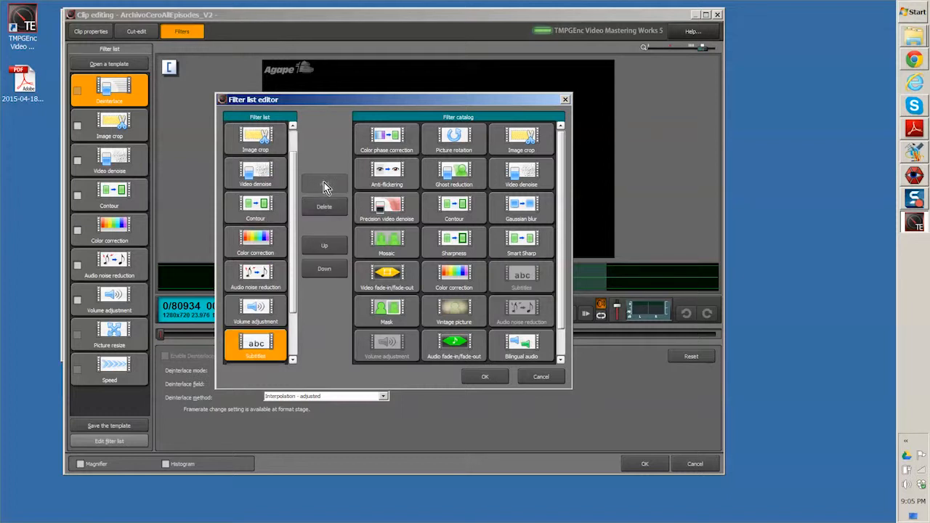
{"action": "left_click", "coordinate": [493, 377]}
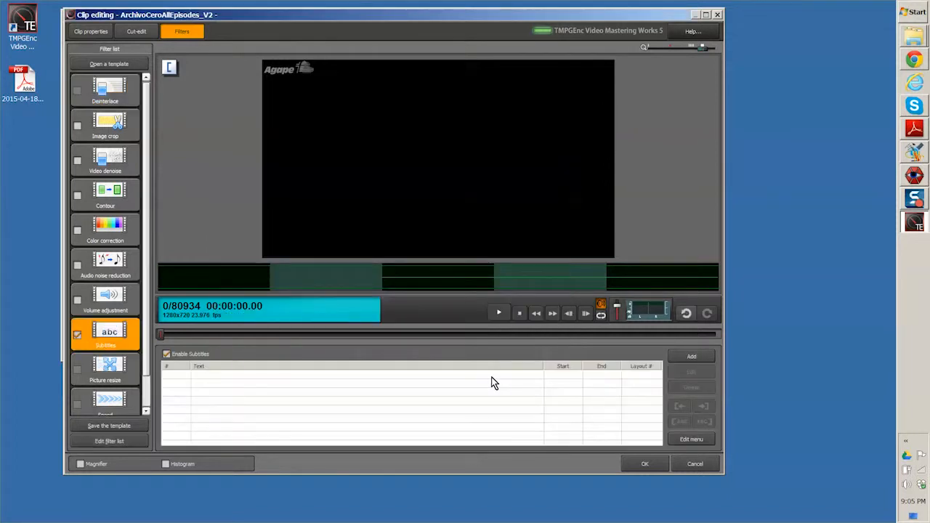
{"action": "left_click", "coordinate": [165, 354]}
Import ArchivoCeroDubMasterClean.srt as subtitles from the translation folder of ArchivoCeroMasterDubKitV2 on drive E, with the file type set to All files
{"action": "left_click", "coordinate": [692, 440]}
{"action": "left_click", "coordinate": [665, 411]}
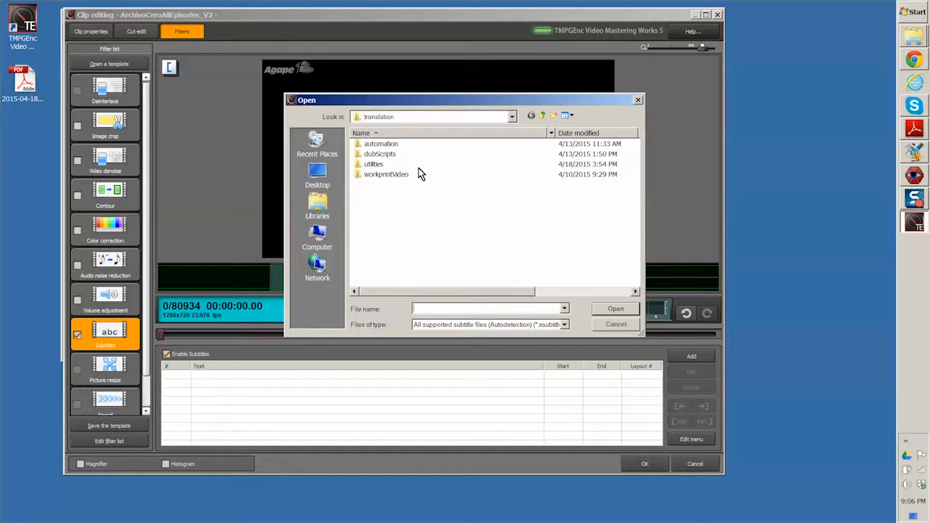
{"action": "left_click", "coordinate": [564, 324]}
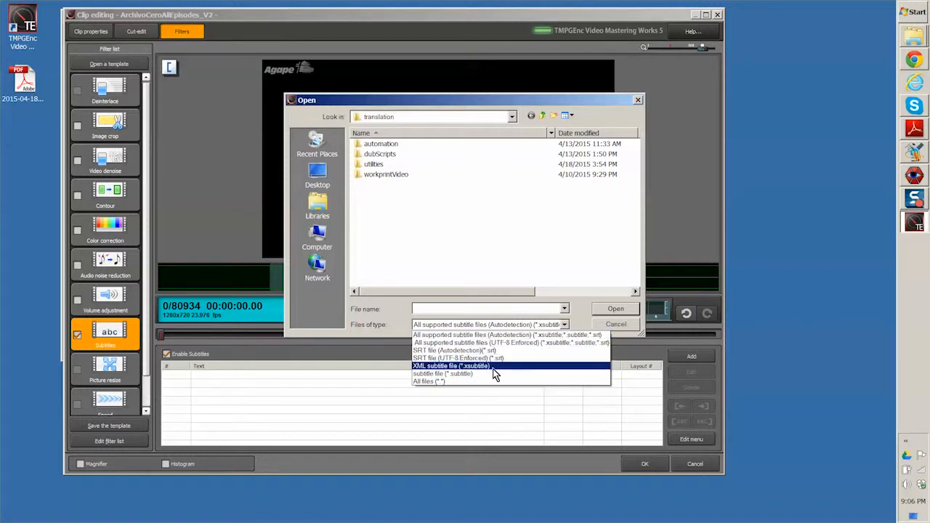
{"action": "left_click", "coordinate": [481, 379]}
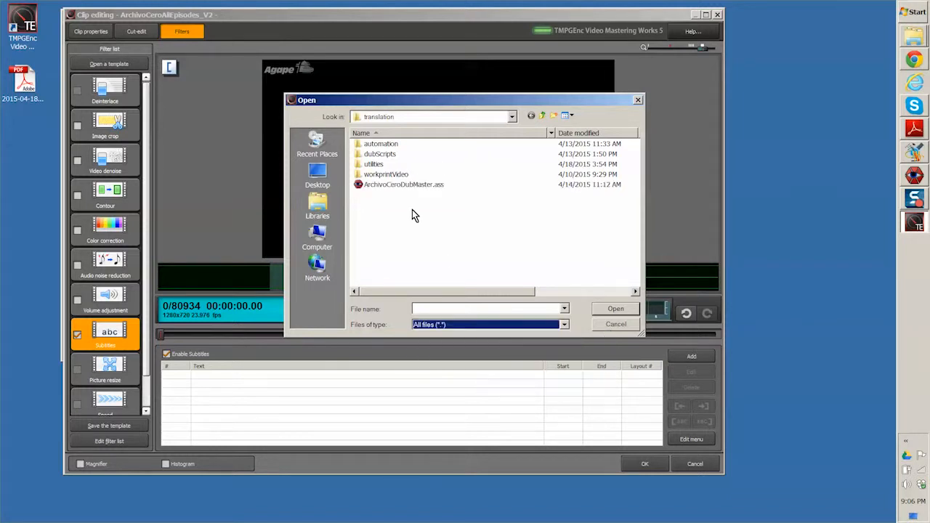
{"action": "left_click", "coordinate": [368, 184]}
{"action": "left_click", "coordinate": [511, 117]}
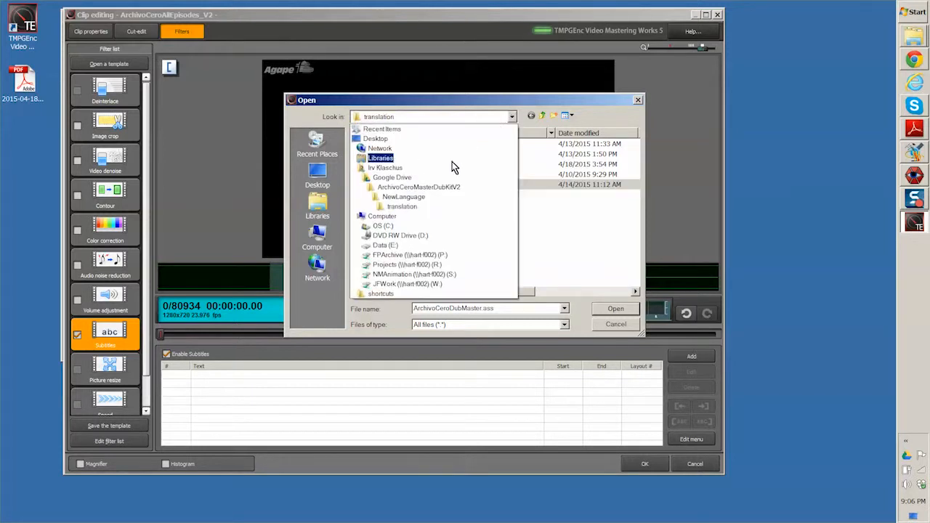
{"action": "left_click", "coordinate": [392, 245]}
{"action": "double_click", "coordinate": [417, 257]}
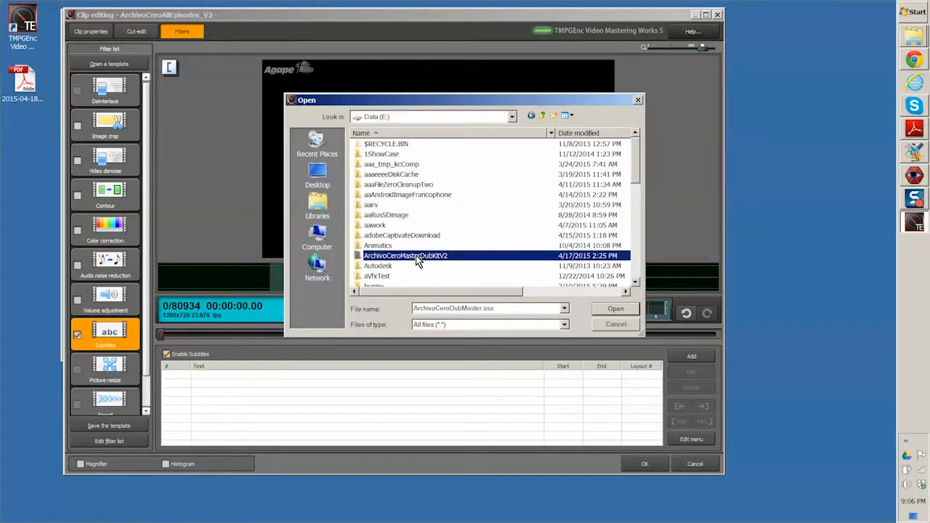
{"action": "double_click", "coordinate": [371, 154]}
{"action": "double_click", "coordinate": [363, 164]}
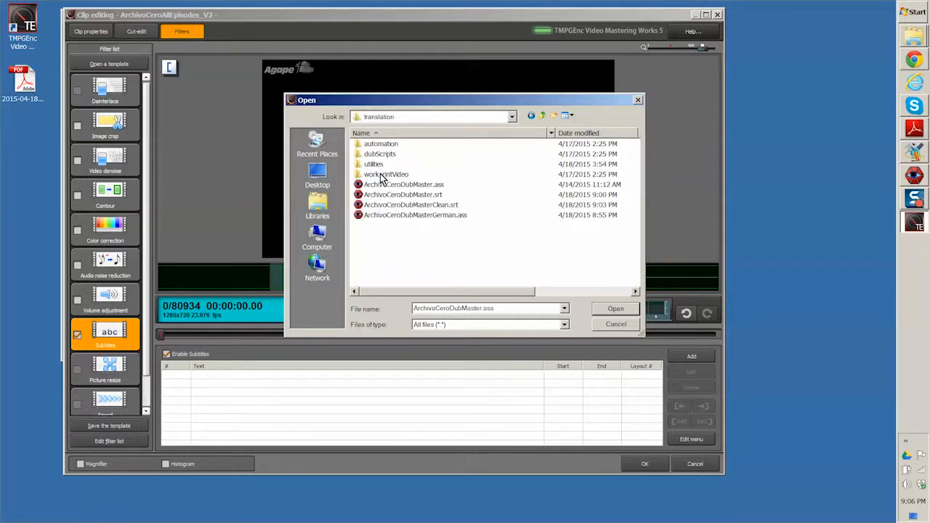
{"action": "left_click", "coordinate": [418, 205]}
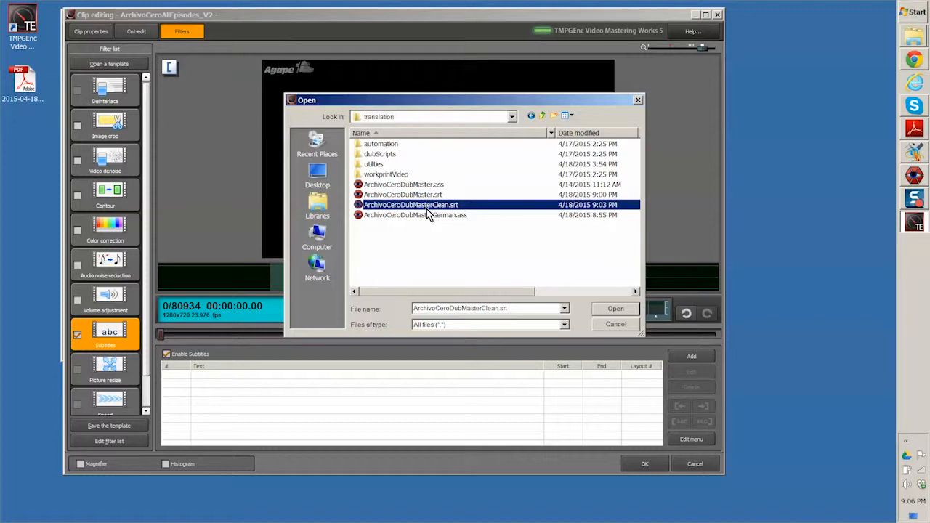
{"action": "left_click", "coordinate": [615, 309]}
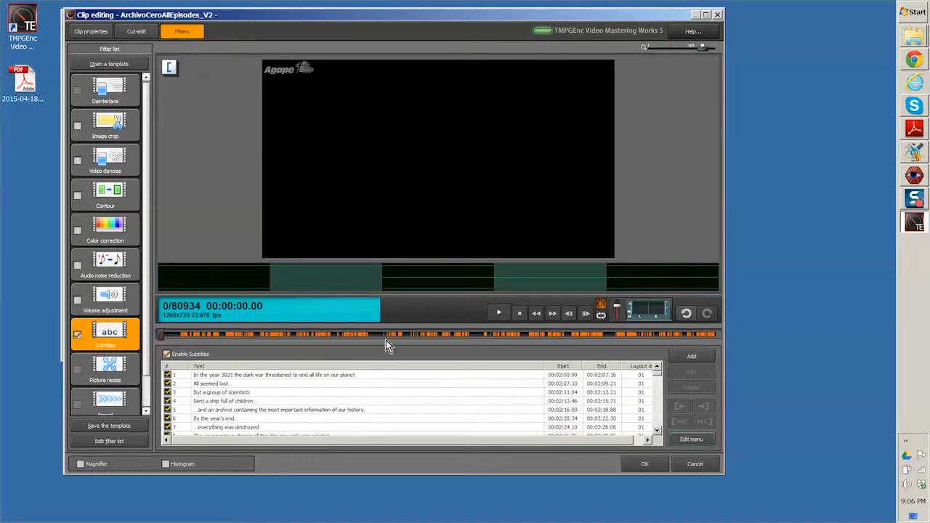
Preview several of the first five imported subtitles on the video and widen the clip editing window
{"action": "left_click", "coordinate": [235, 375]}
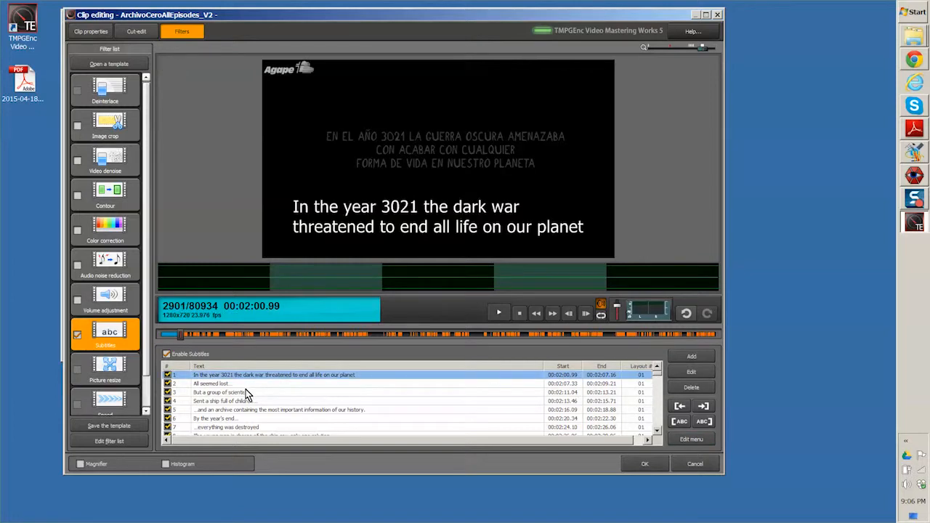
{"action": "left_click", "coordinate": [245, 391]}
{"action": "left_click", "coordinate": [275, 401]}
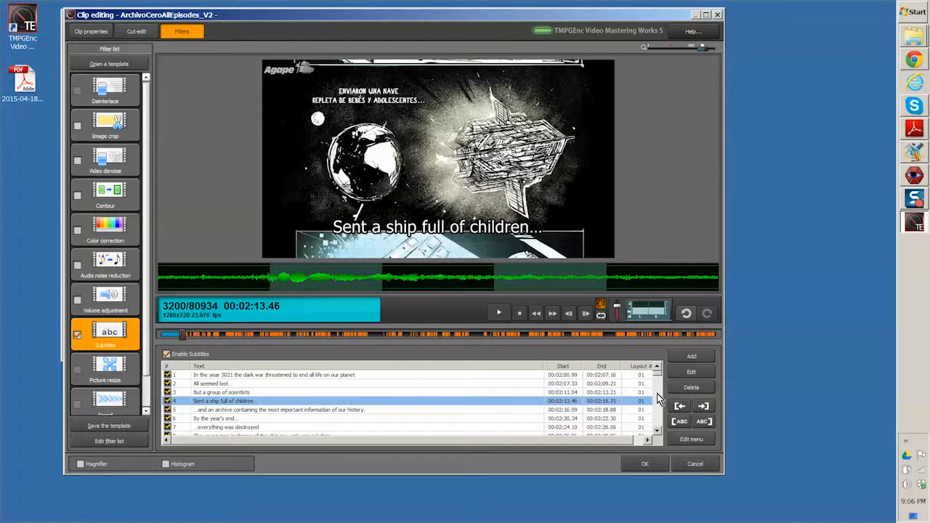
{"action": "left_click_drag", "start_coordinate": [725, 378], "coordinate": [852, 380]}
{"action": "mouse_move", "coordinate": [787, 376]}
{"action": "left_mouse_down"}
{"action": "mouse_move", "coordinate": [785, 431]}
{"action": "mouse_move", "coordinate": [780, 371]}
{"action": "left_mouse_up"}
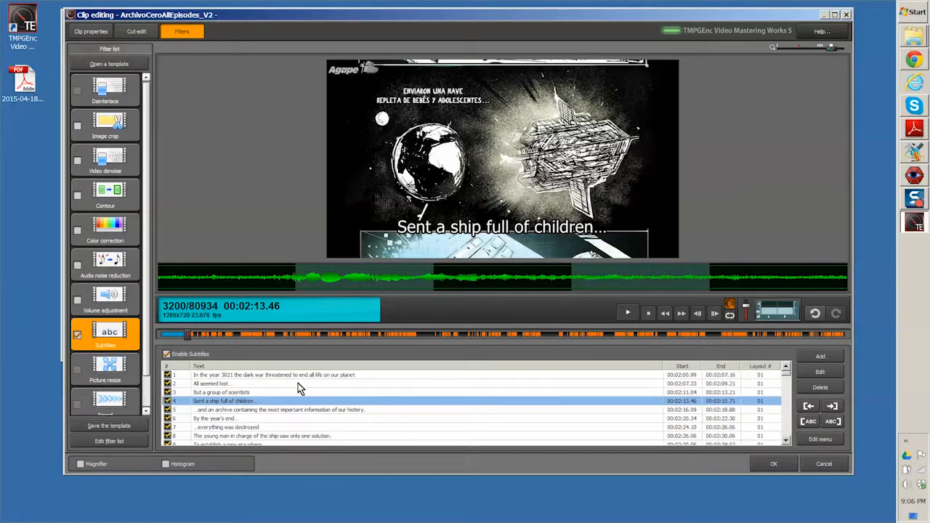
{"action": "left_click", "coordinate": [311, 411]}
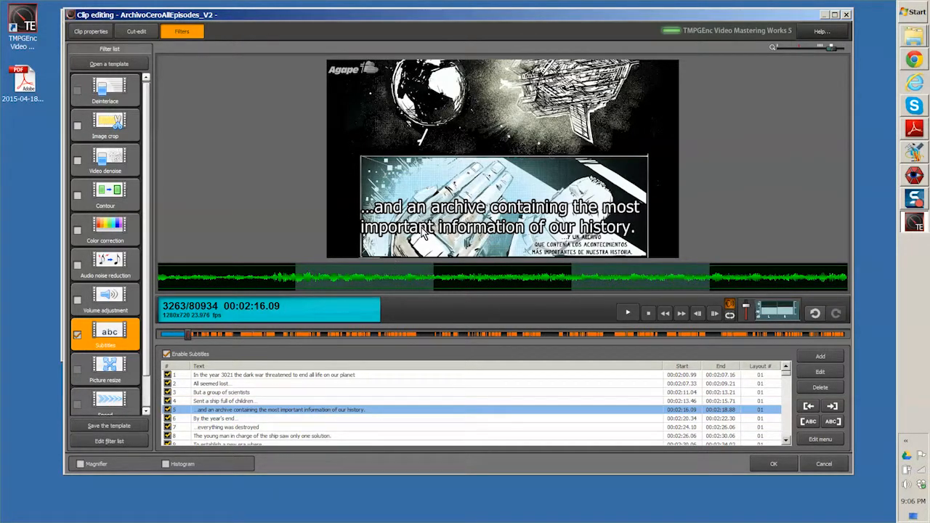
Edit the current layout of the first subtitle and set its font size to 6%
{"action": "left_click", "coordinate": [259, 376]}
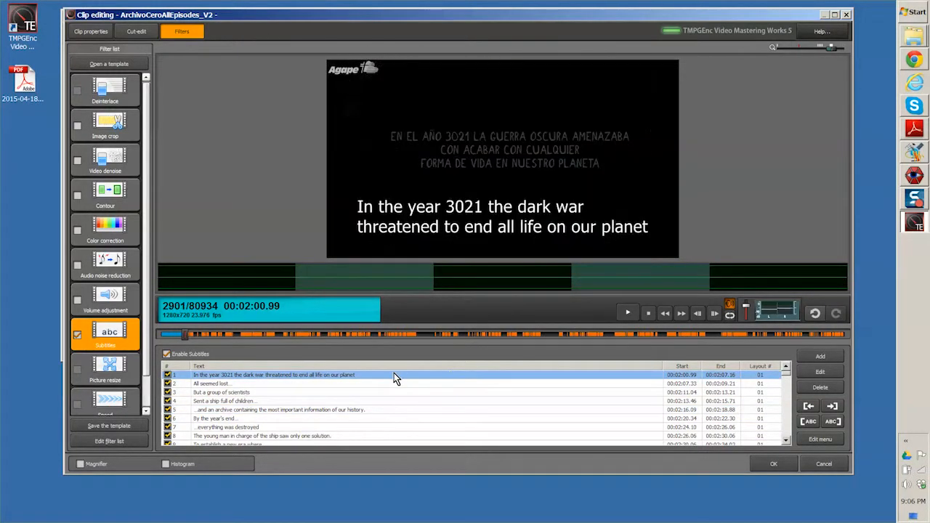
{"action": "right_click", "coordinate": [395, 374]}
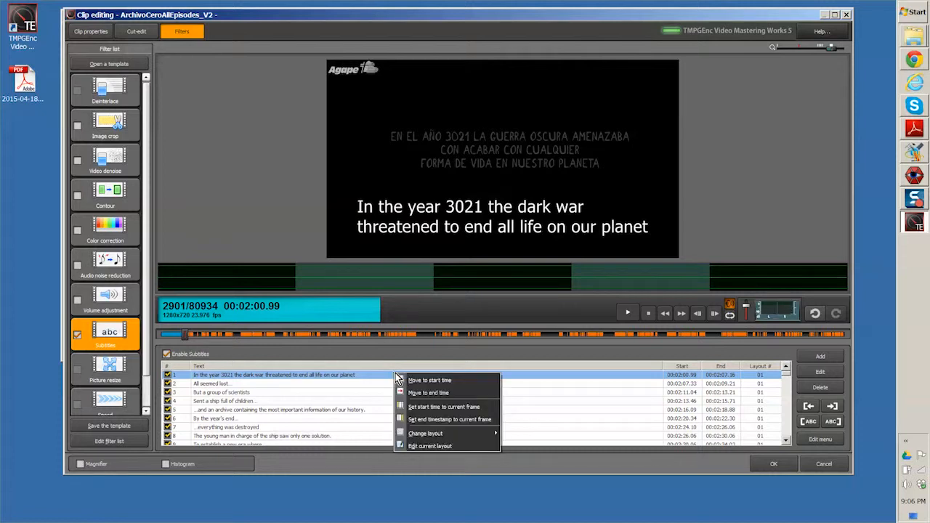
{"action": "left_click", "coordinate": [431, 447]}
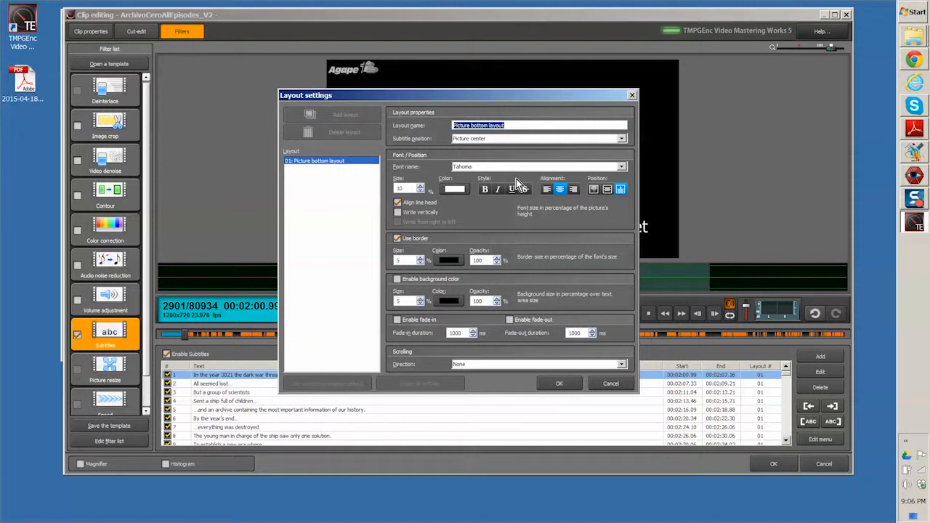
{"action": "double_click", "coordinate": [412, 187]}
{"action": "type", "text": "6"}
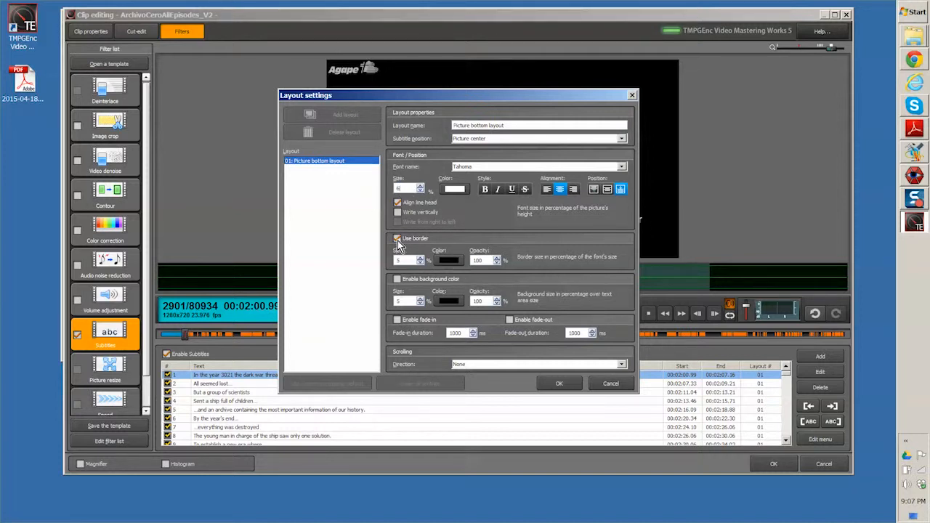
{"action": "left_click", "coordinate": [560, 384]}
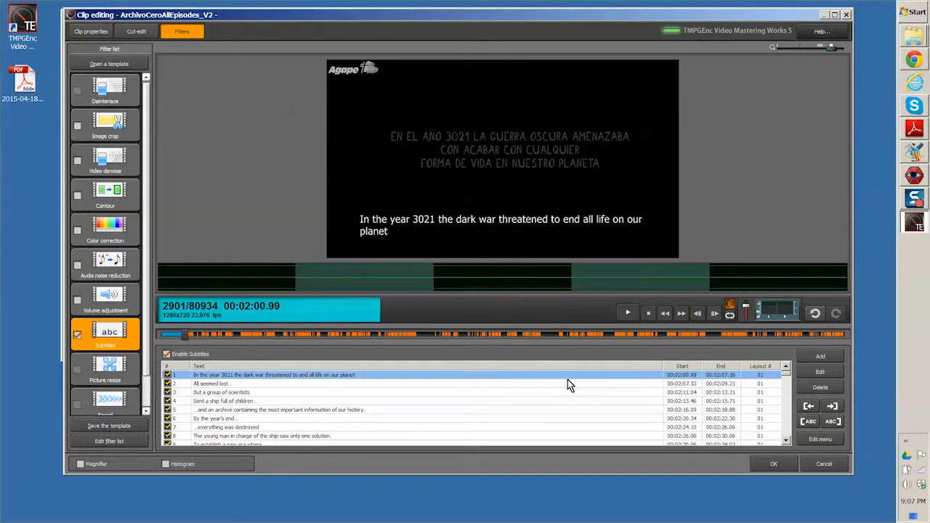
Jump to a bright scene around 00:11:26 and set the subtitle layout's border size to 9%
{"action": "left_click", "coordinate": [215, 333]}
{"action": "left_click", "coordinate": [299, 334]}
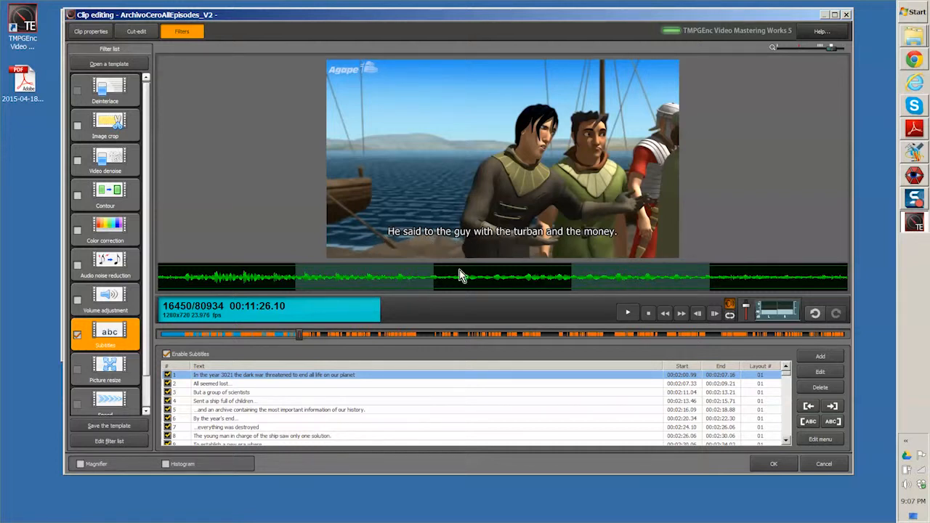
{"action": "right_click", "coordinate": [426, 377]}
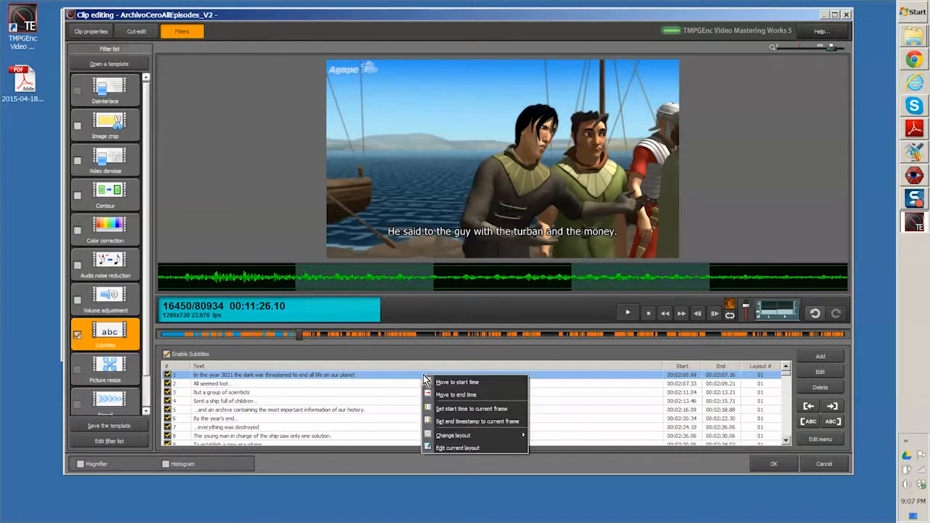
{"action": "left_click", "coordinate": [462, 449]}
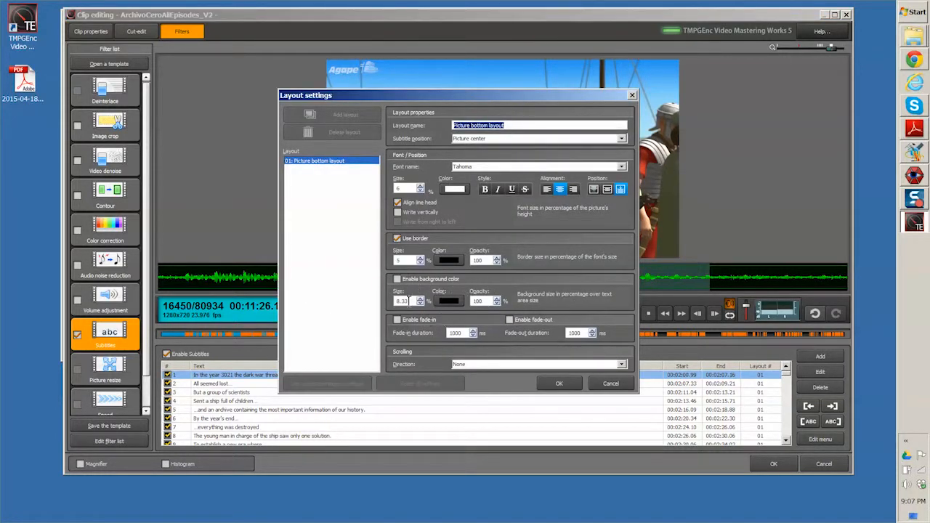
{"action": "double_click", "coordinate": [409, 260]}
{"action": "key", "text": "BackSpace"}
{"action": "type", "text": "9"}
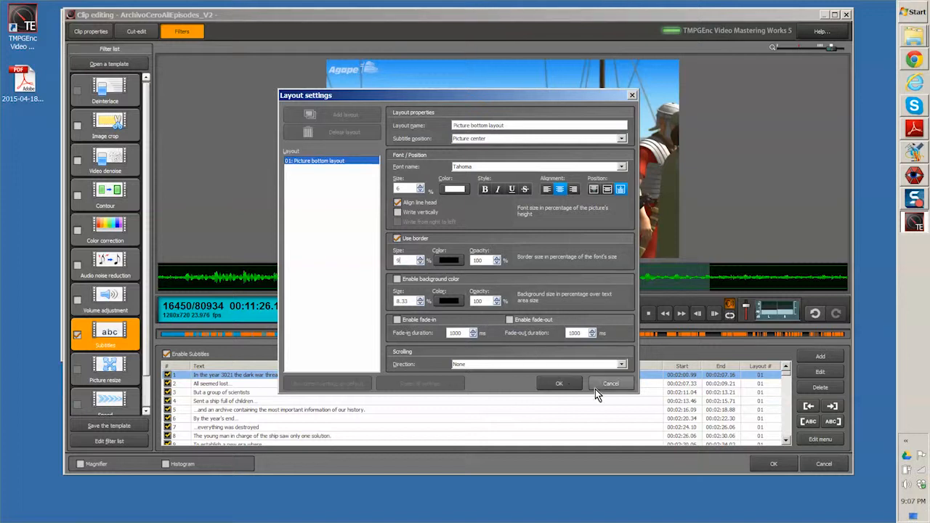
{"action": "left_click", "coordinate": [559, 384]}
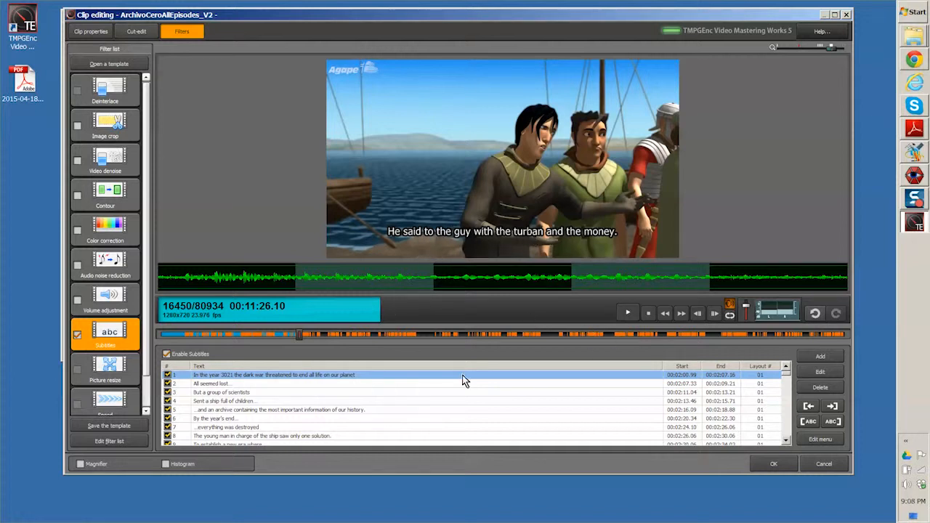
Set the layout's subtitle position to Picture bottom (Computer display)
{"action": "right_click", "coordinate": [576, 373]}
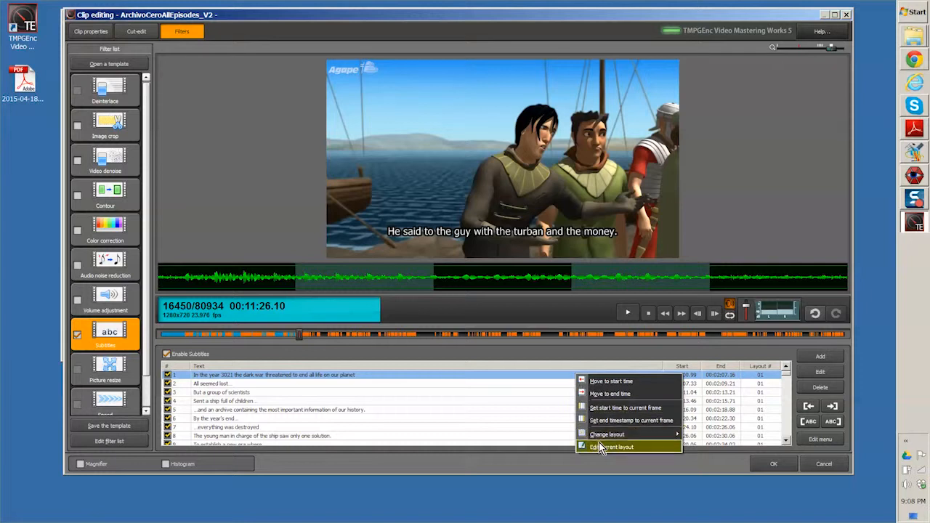
{"action": "left_click", "coordinate": [601, 447]}
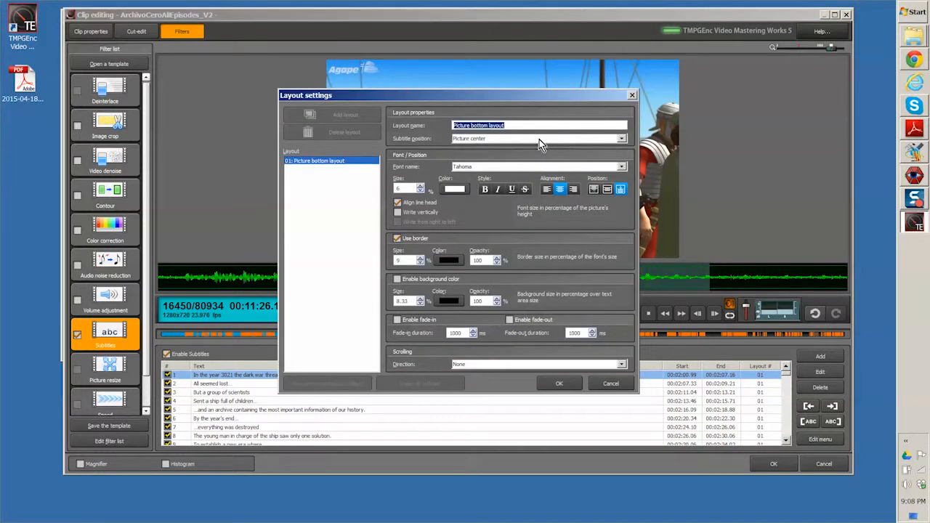
{"action": "left_click", "coordinate": [540, 144]}
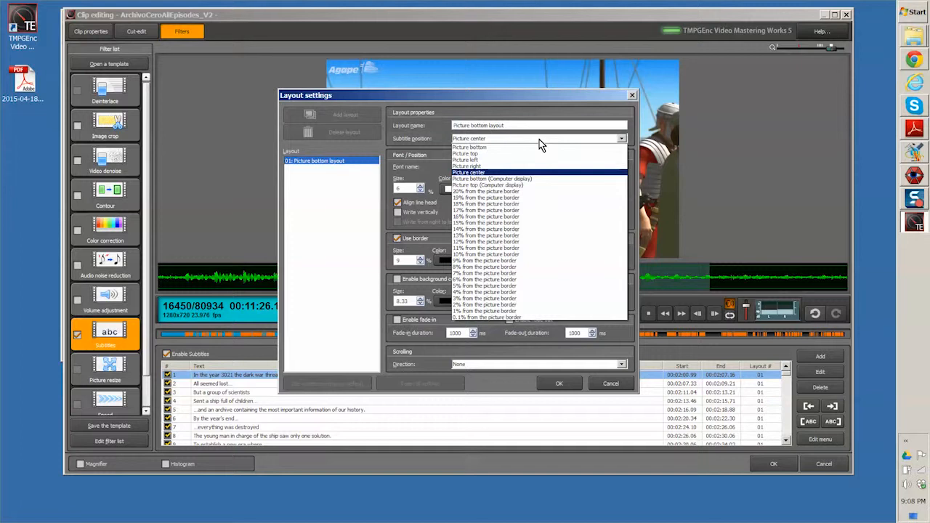
{"action": "left_click", "coordinate": [506, 178]}
{"action": "left_click", "coordinate": [559, 383]}
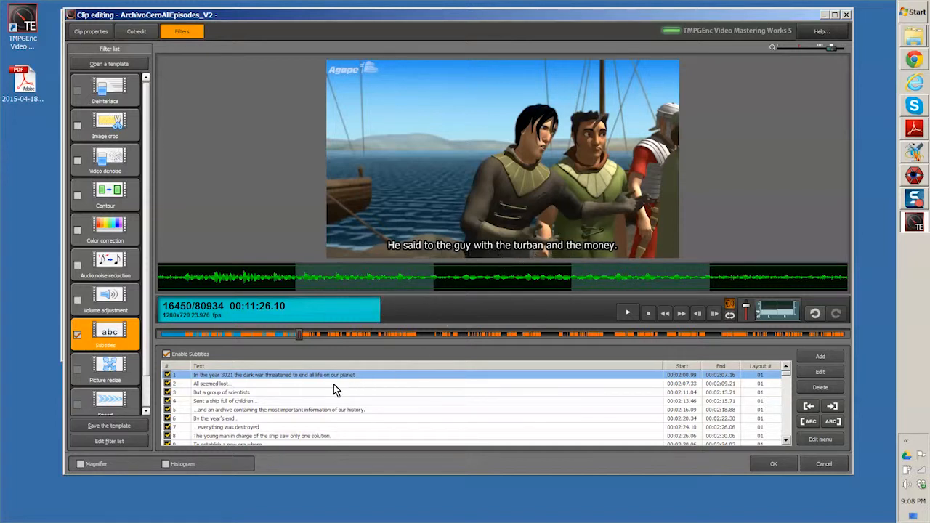
Examine how single-line and two-line subtitles among numbers 51 to 54 are placed on the video
{"action": "left_click", "coordinate": [787, 411]}
{"action": "left_click", "coordinate": [788, 411]}
{"action": "left_click", "coordinate": [788, 410]}
{"action": "left_click", "coordinate": [788, 410]}
{"action": "left_click", "coordinate": [788, 409]}
{"action": "left_click", "coordinate": [789, 411]}
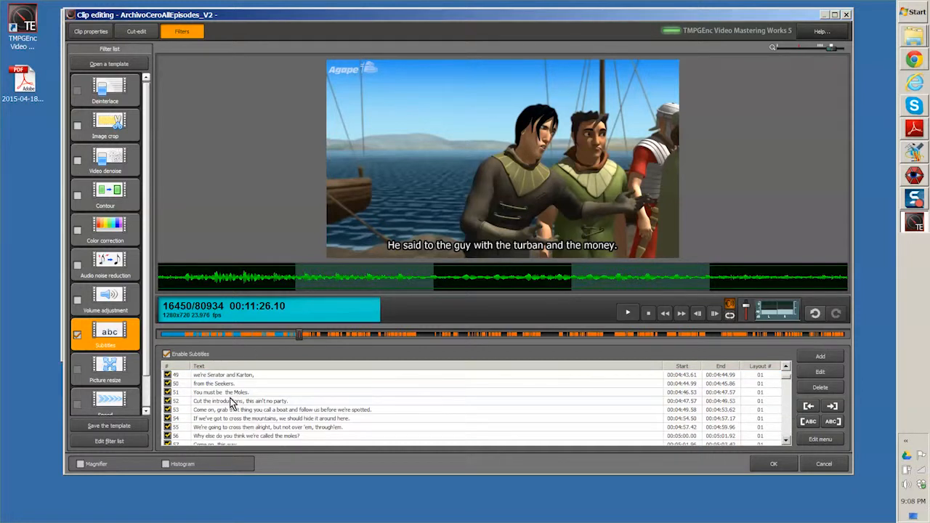
{"action": "left_click", "coordinate": [233, 392]}
{"action": "left_click", "coordinate": [250, 410]}
{"action": "left_click", "coordinate": [259, 419]}
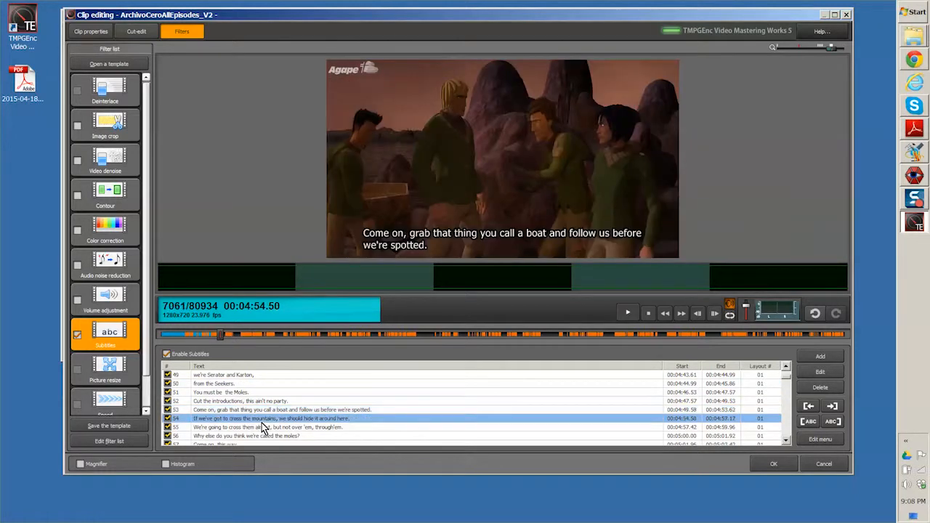
{"action": "left_click", "coordinate": [269, 402]}
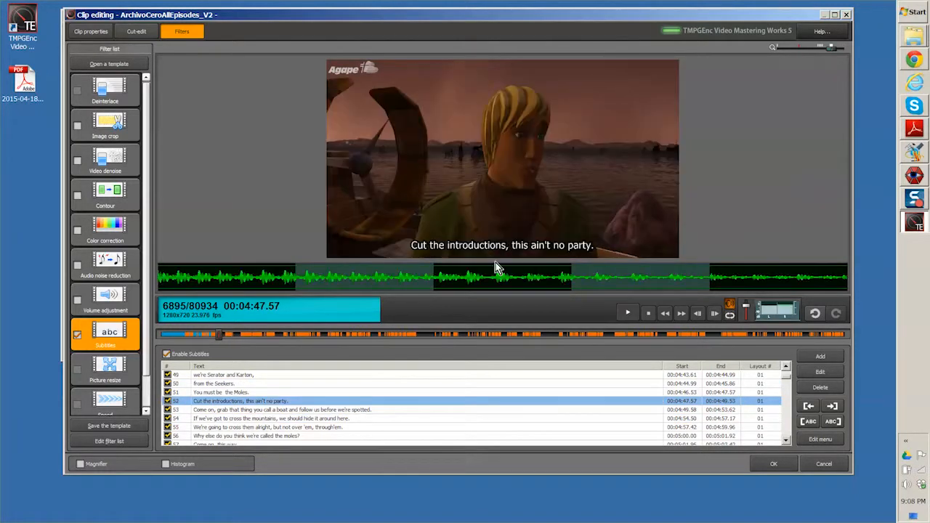
Turn off Align line head in the layout of subtitle 53 and preview the alignment of subtitles 54, 53 and 52
{"action": "left_click", "coordinate": [296, 411]}
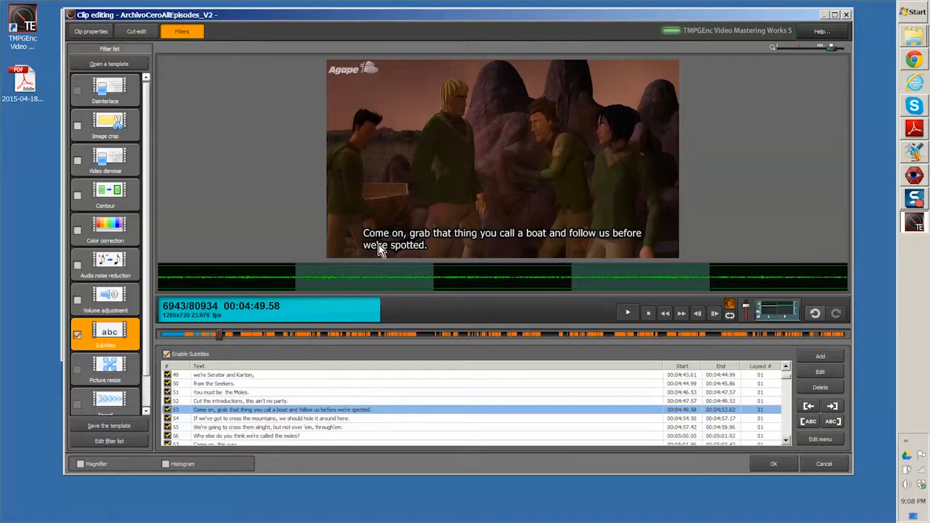
{"action": "right_click", "coordinate": [671, 410]}
{"action": "left_click", "coordinate": [698, 481]}
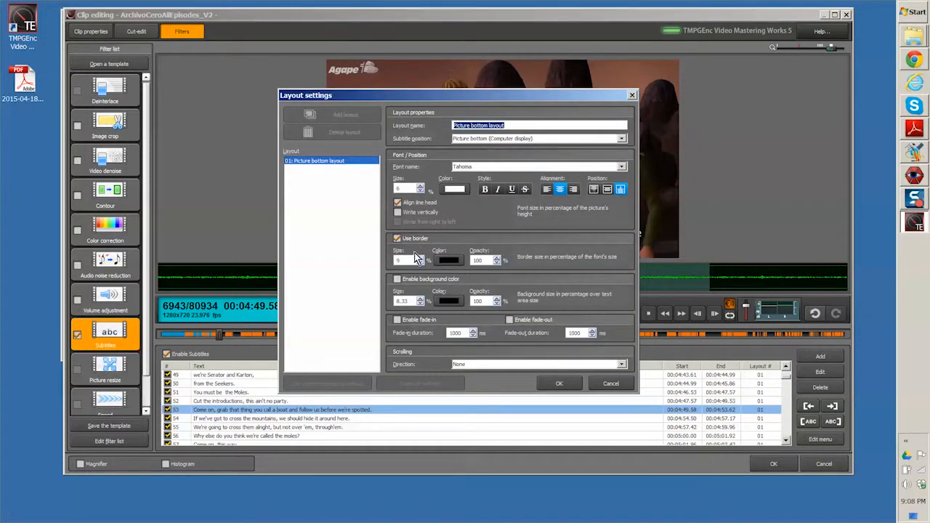
{"action": "left_click", "coordinate": [399, 204]}
{"action": "left_click", "coordinate": [558, 383]}
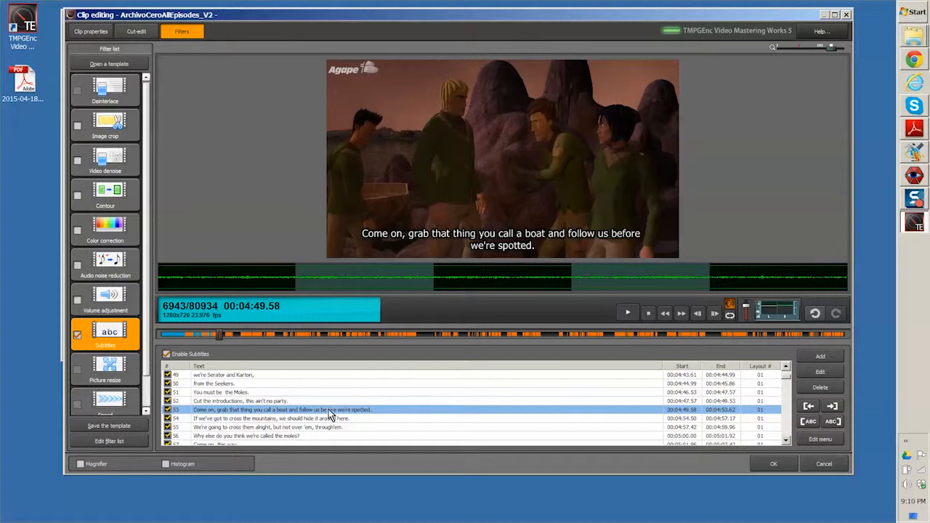
{"action": "left_click", "coordinate": [285, 419]}
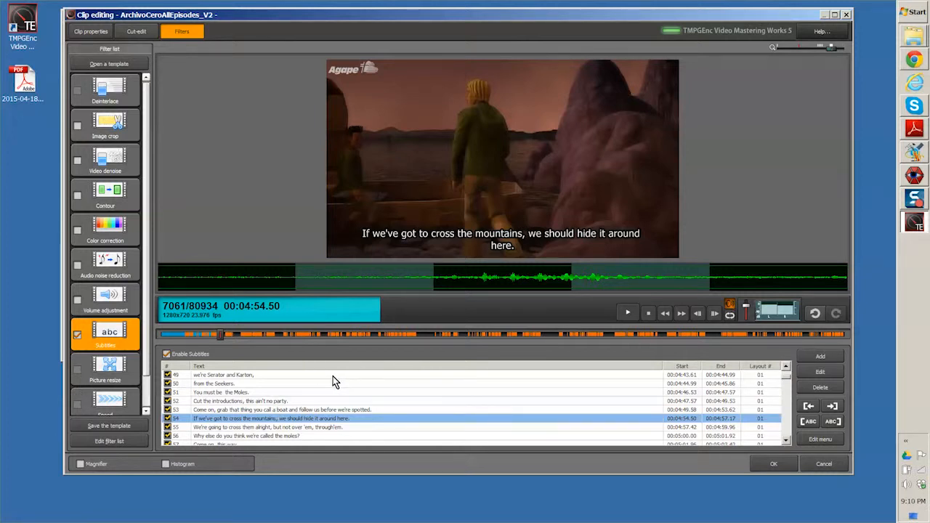
{"action": "left_click", "coordinate": [291, 410]}
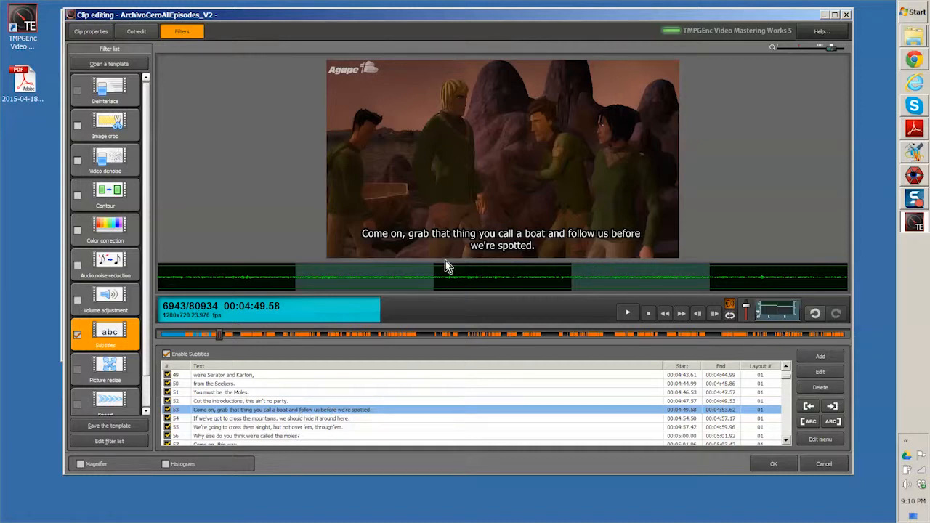
{"action": "left_click", "coordinate": [295, 401]}
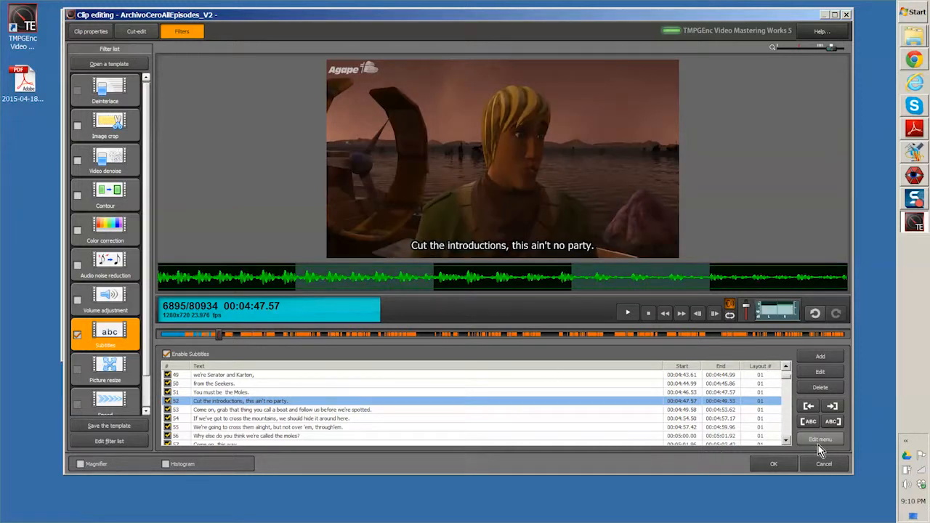
Add a subtitle layout named alignBottomLeft with left text alignment
{"action": "left_click", "coordinate": [827, 359]}
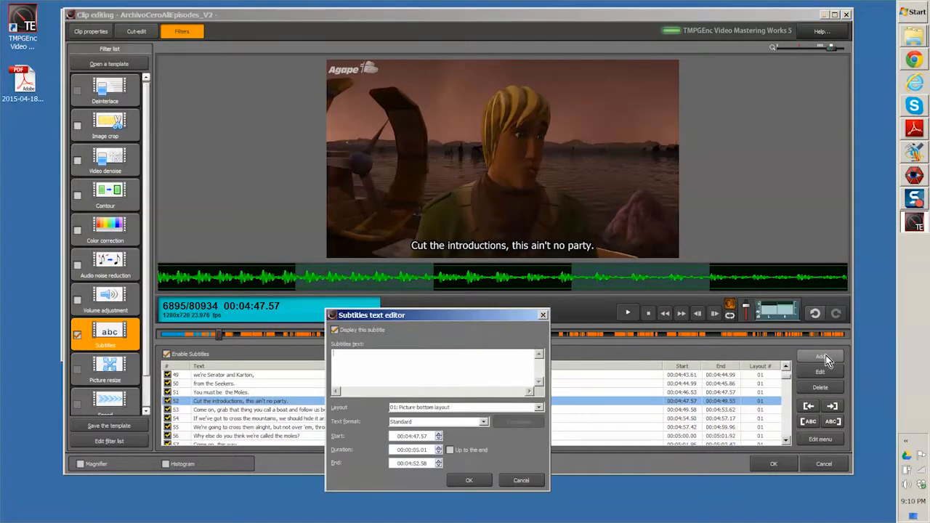
{"action": "left_click", "coordinate": [525, 483]}
{"action": "left_click", "coordinate": [820, 439]}
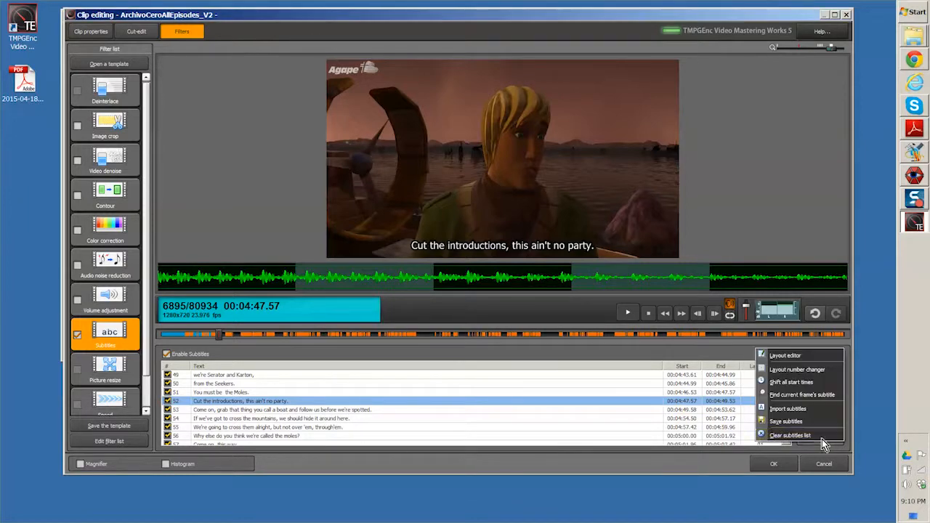
{"action": "left_click", "coordinate": [798, 355]}
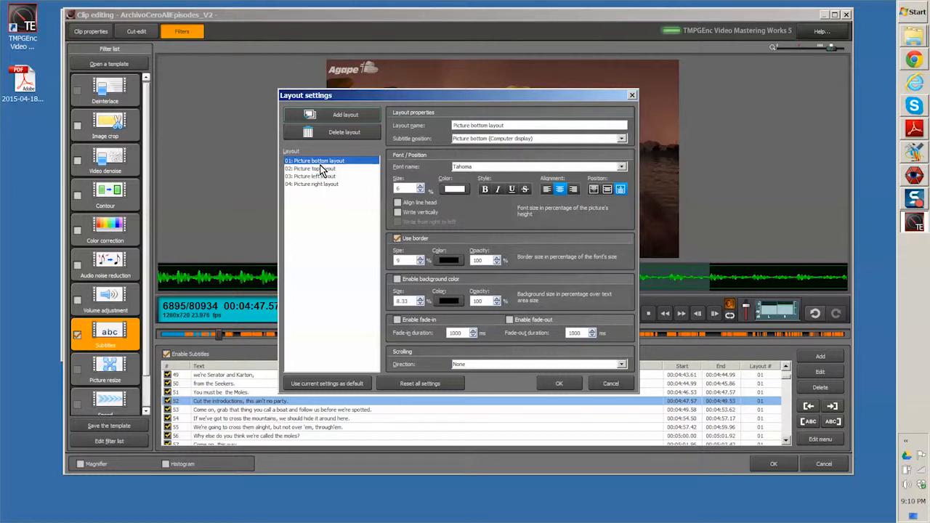
{"action": "left_click", "coordinate": [310, 187]}
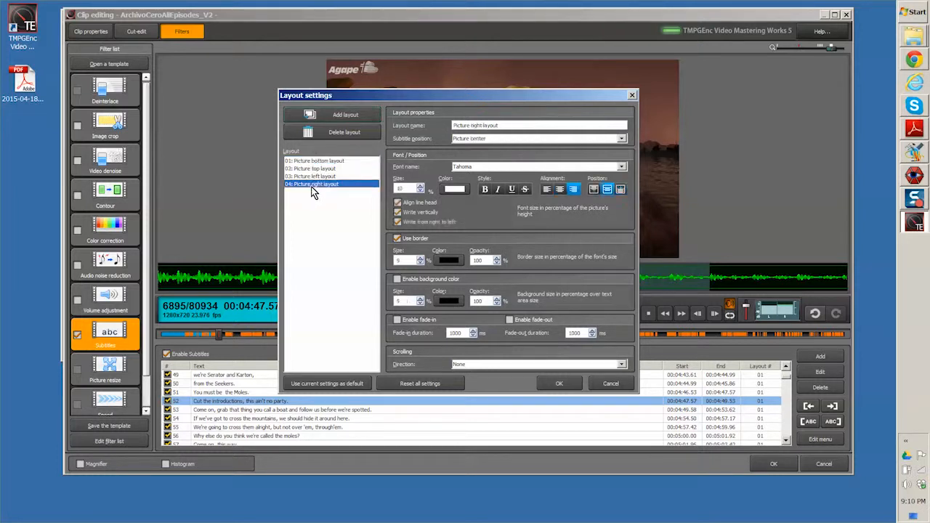
{"action": "left_click", "coordinate": [346, 115]}
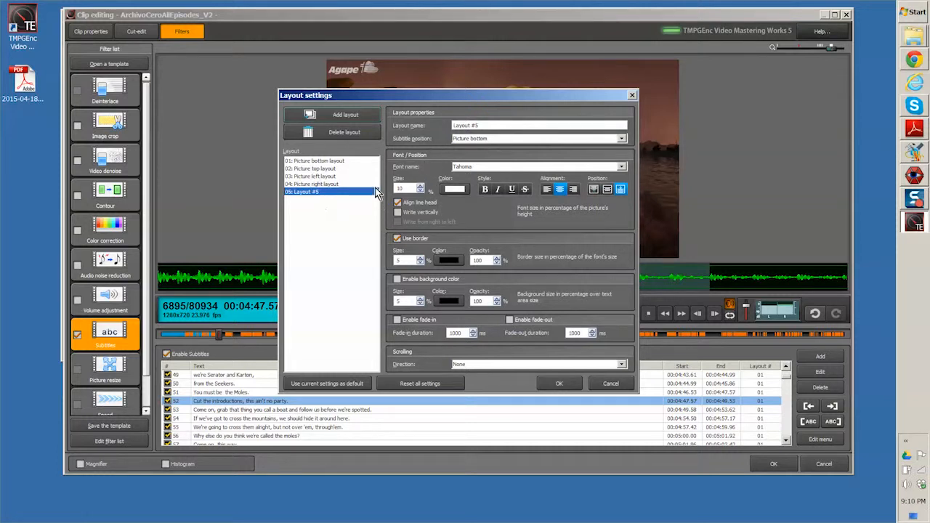
{"action": "left_click_drag", "start_coordinate": [483, 126], "coordinate": [417, 131]}
{"action": "type", "text": "alignBottomLeft"}
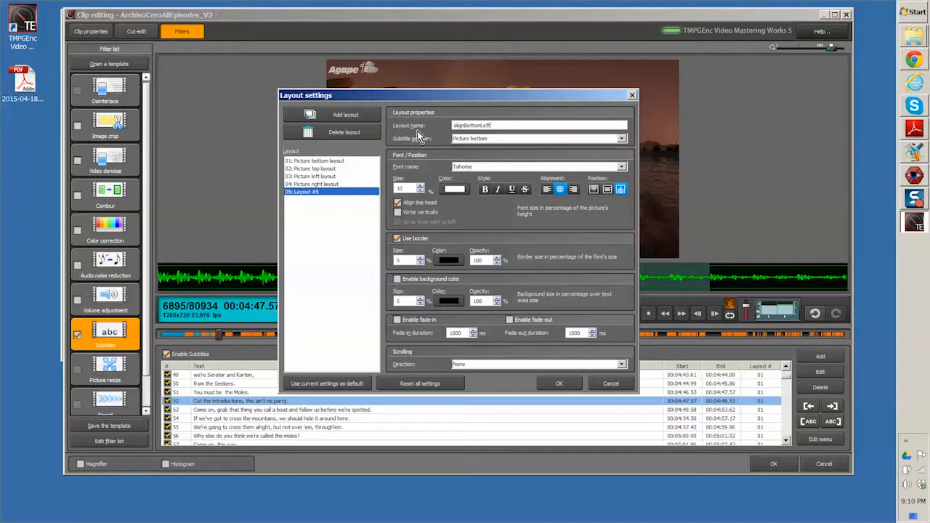
{"action": "left_click", "coordinate": [546, 190]}
{"action": "left_click", "coordinate": [558, 384]}
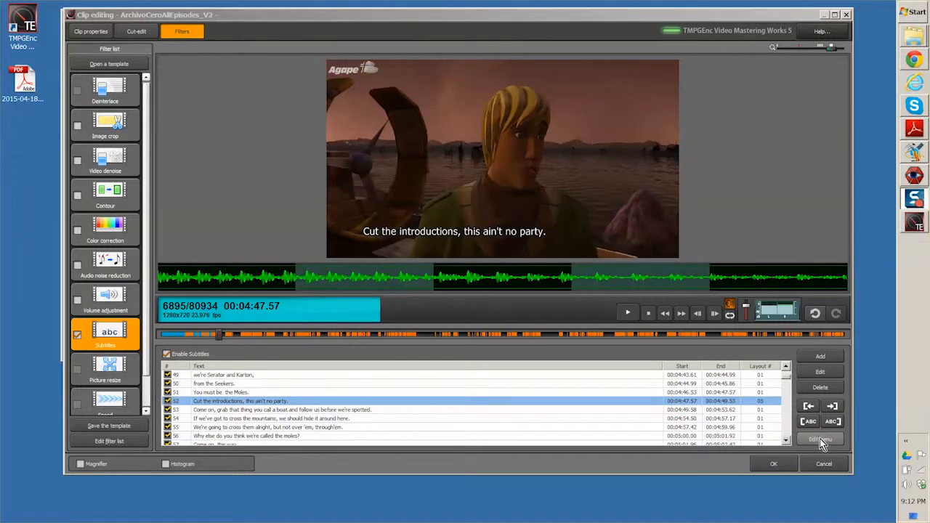
Turn off Align line head in the alignBottomLeft layout used by subtitle 52 and accept the clip's filter edits
{"action": "right_click", "coordinate": [756, 405]}
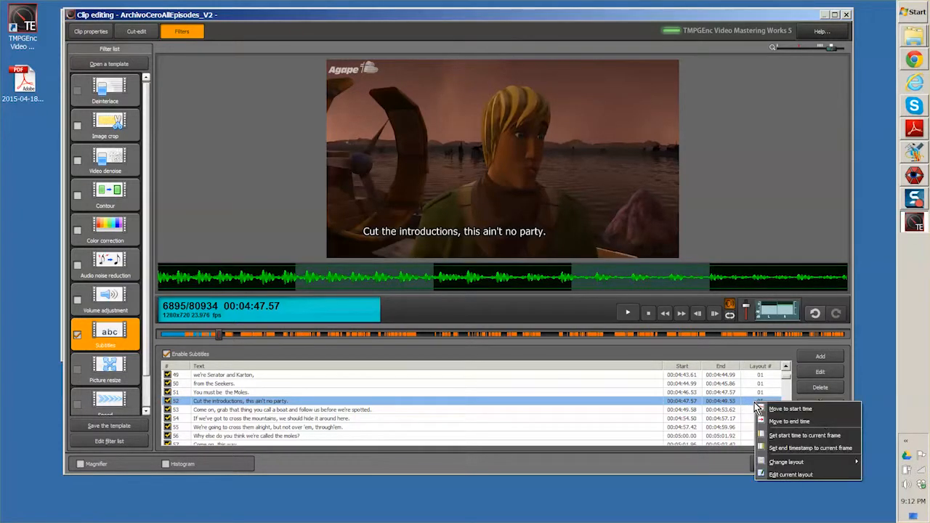
{"action": "left_click", "coordinate": [790, 474]}
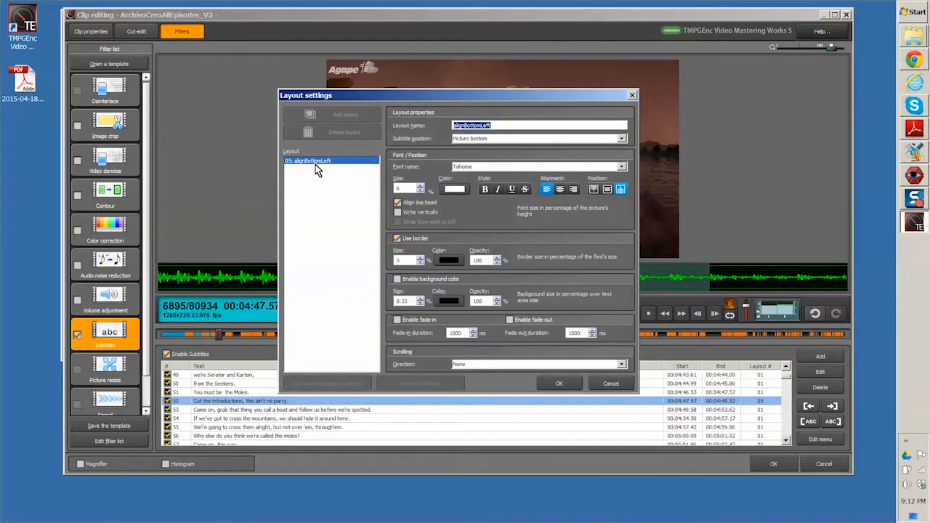
{"action": "double_click", "coordinate": [401, 188]}
{"action": "left_click", "coordinate": [397, 202]}
{"action": "left_click", "coordinate": [560, 384]}
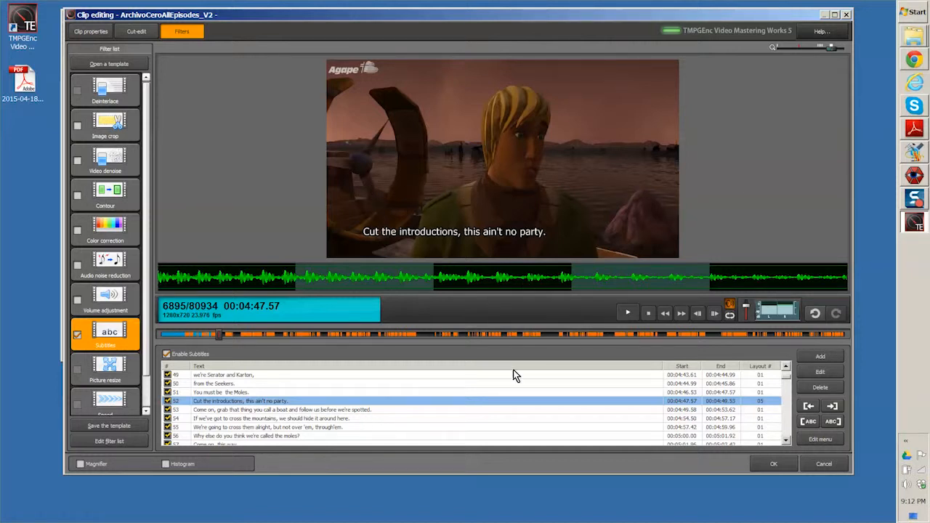
{"action": "left_click", "coordinate": [789, 466]}
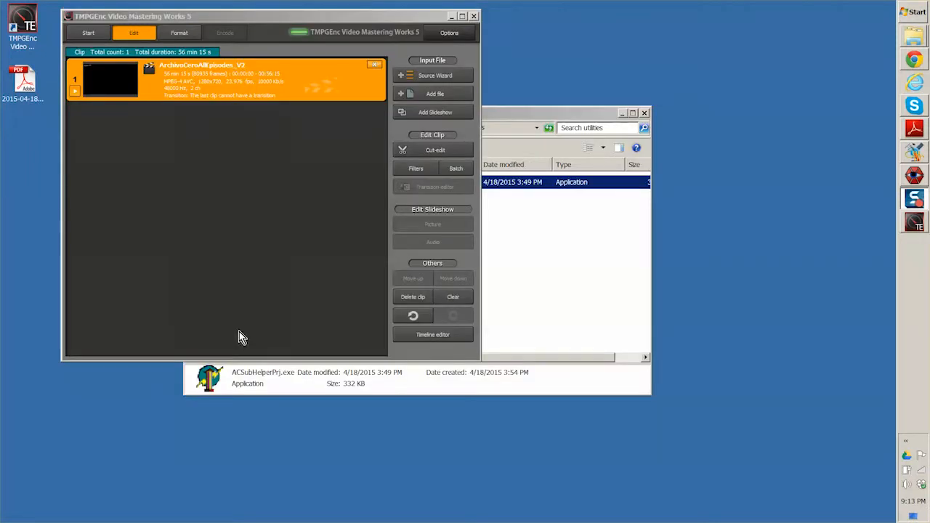
Duplicate the ArchivoCeroAllEpisodes_V2 clip, adding the copy just below it
{"action": "left_click", "coordinate": [240, 83]}
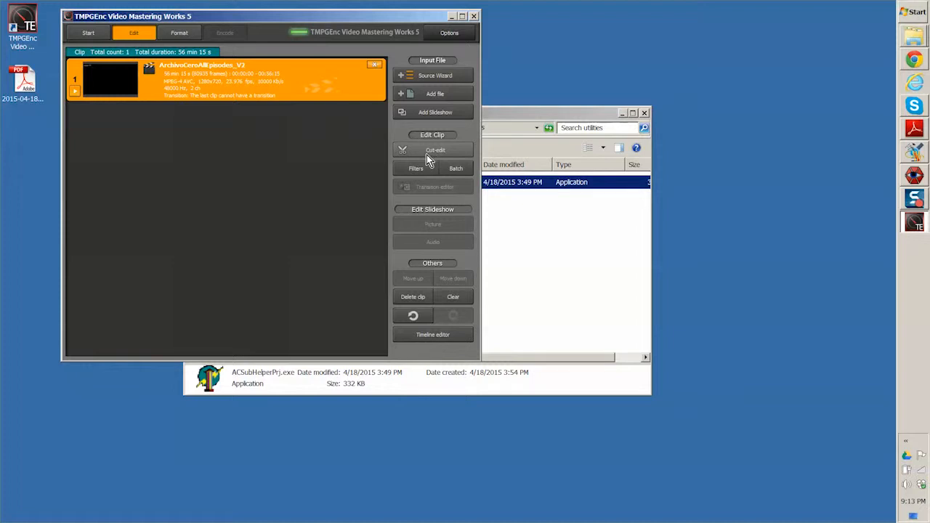
{"action": "right_click", "coordinate": [262, 92]}
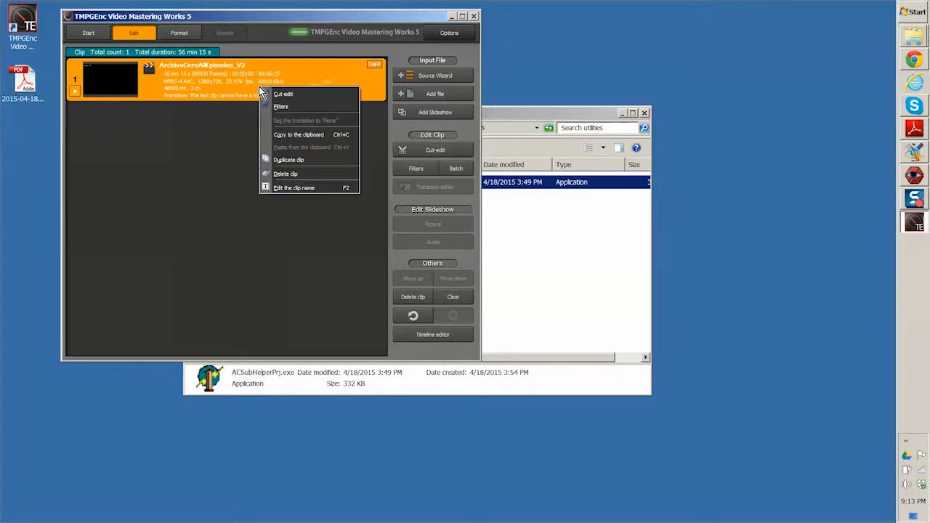
{"action": "left_click", "coordinate": [169, 76]}
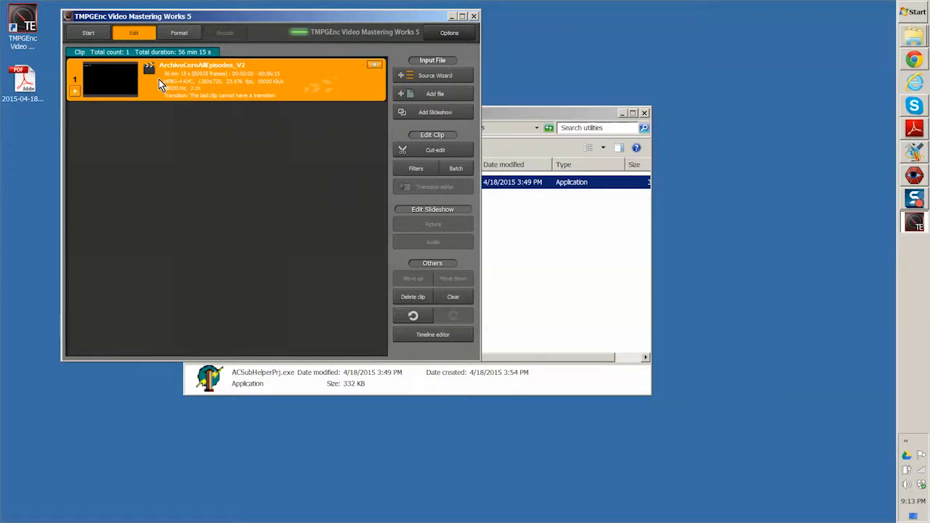
{"action": "right_click", "coordinate": [235, 82]}
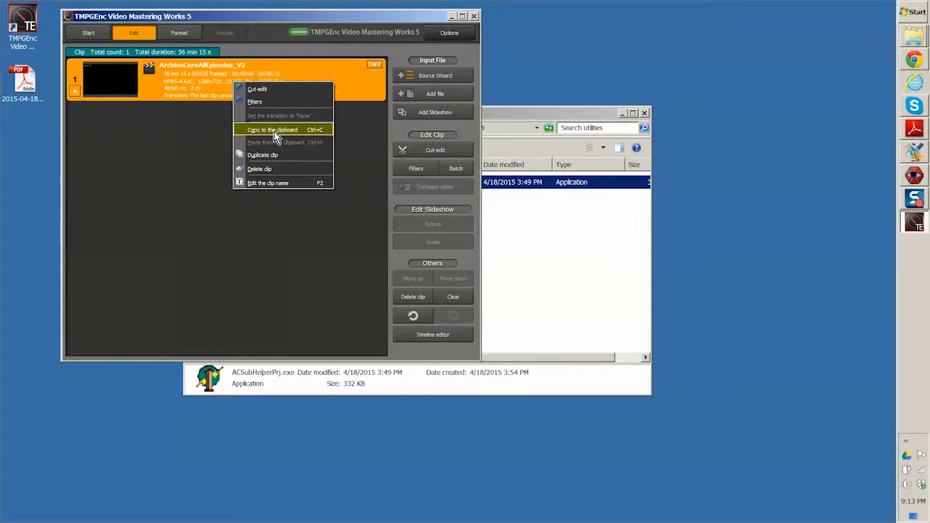
{"action": "left_click", "coordinate": [269, 156]}
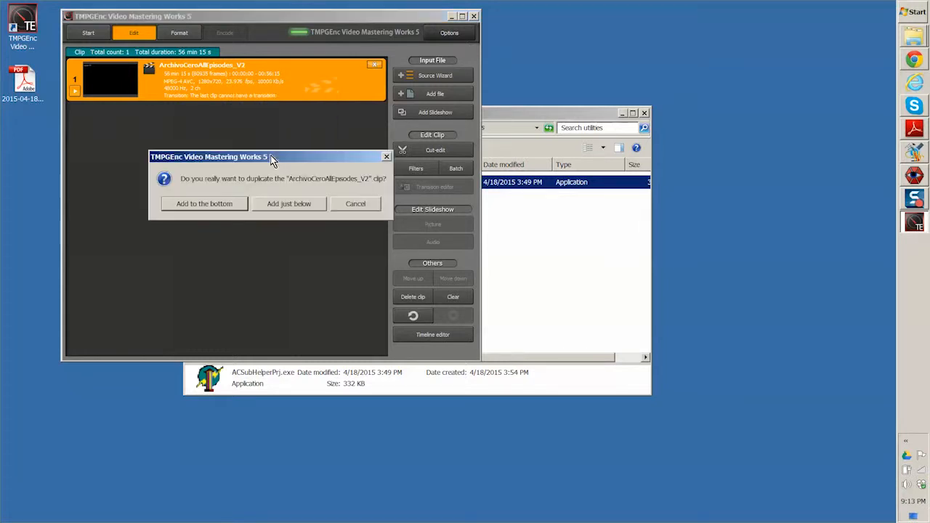
{"action": "left_click", "coordinate": [278, 206]}
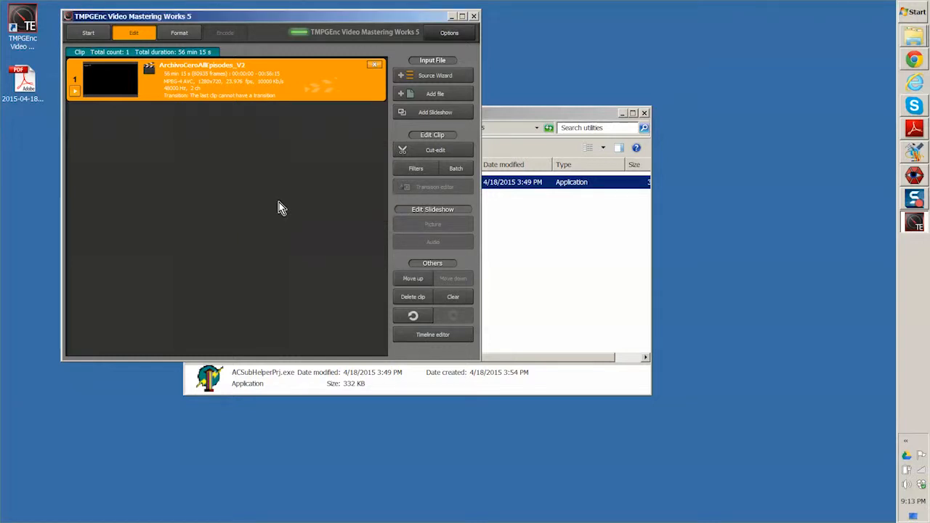
Add two more clip duplicates, each made from the latest copy and placed just below it
{"action": "right_click", "coordinate": [254, 129]}
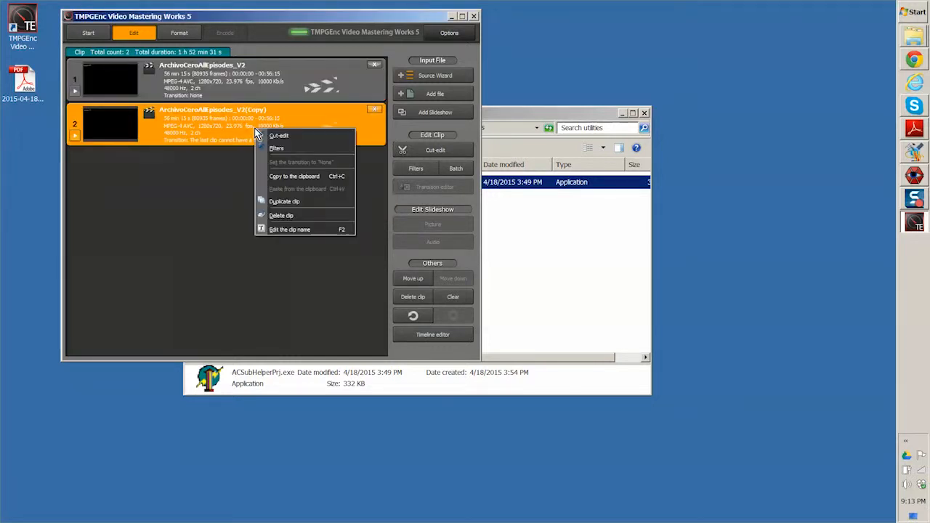
{"action": "left_click", "coordinate": [290, 202]}
{"action": "left_click", "coordinate": [288, 203]}
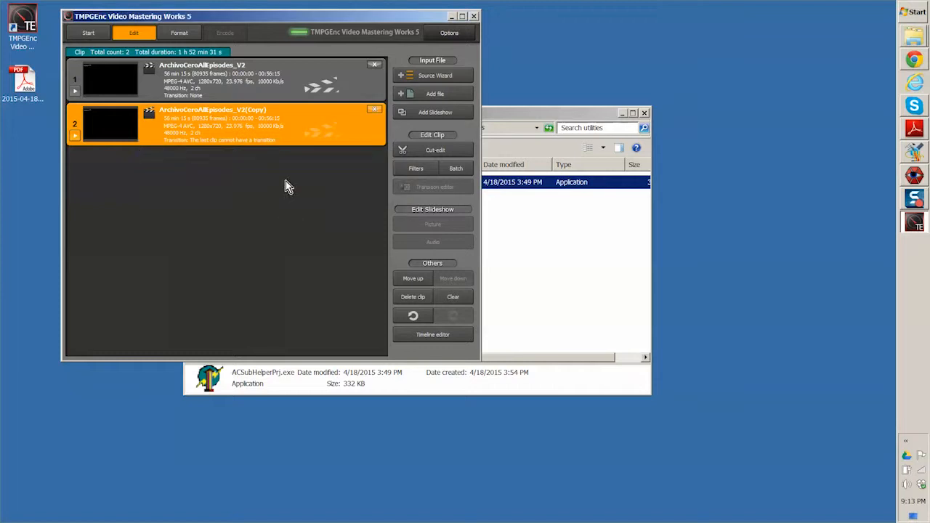
{"action": "right_click", "coordinate": [266, 170]}
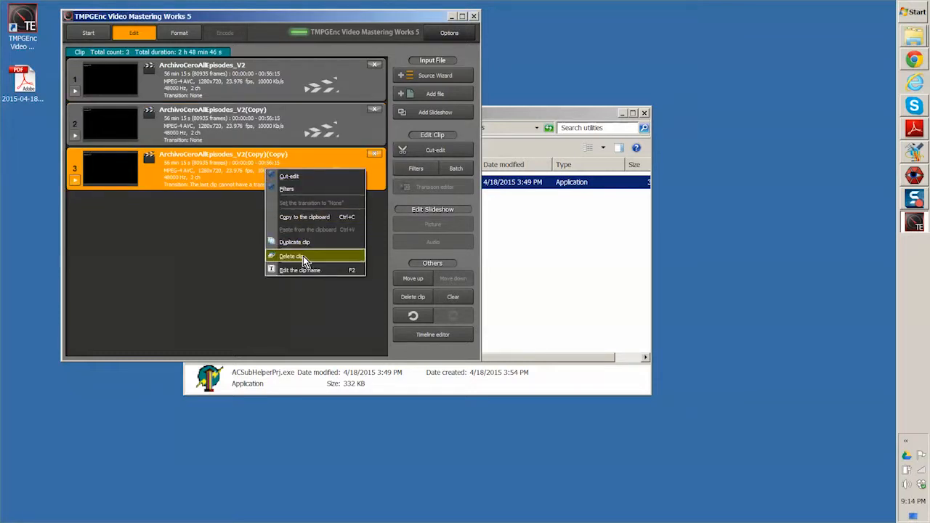
{"action": "left_click", "coordinate": [304, 244]}
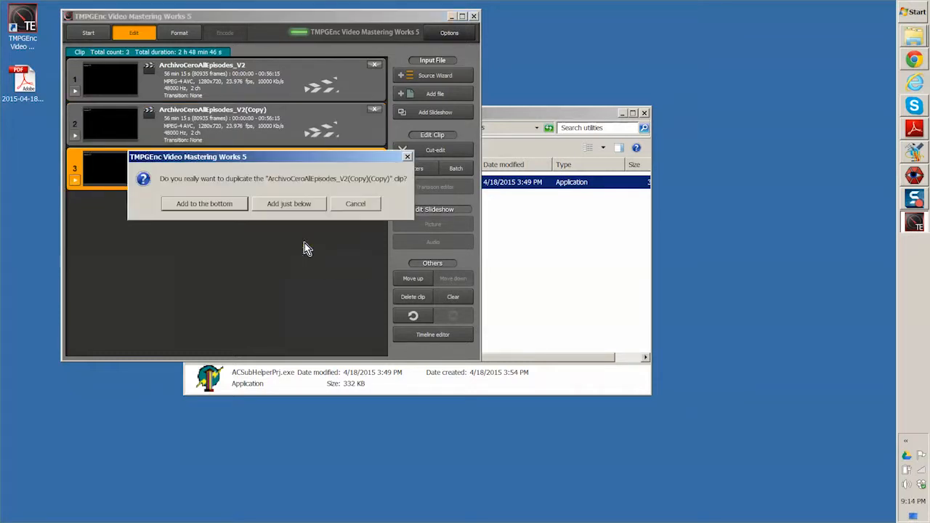
{"action": "left_click", "coordinate": [288, 204]}
Cut-edit the first clip and set its start frame at 00:01:59.16, in the black section just after the color bars
{"action": "left_click", "coordinate": [244, 82]}
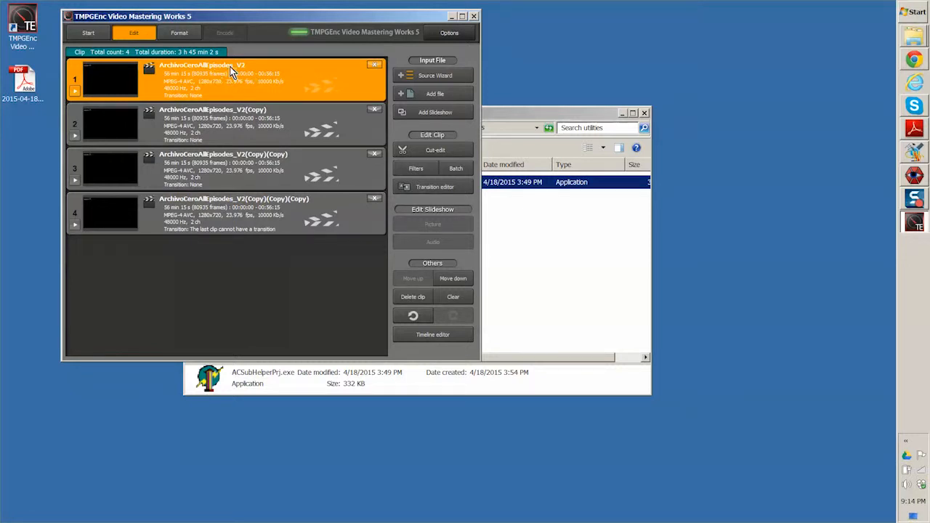
{"action": "left_click", "coordinate": [437, 150]}
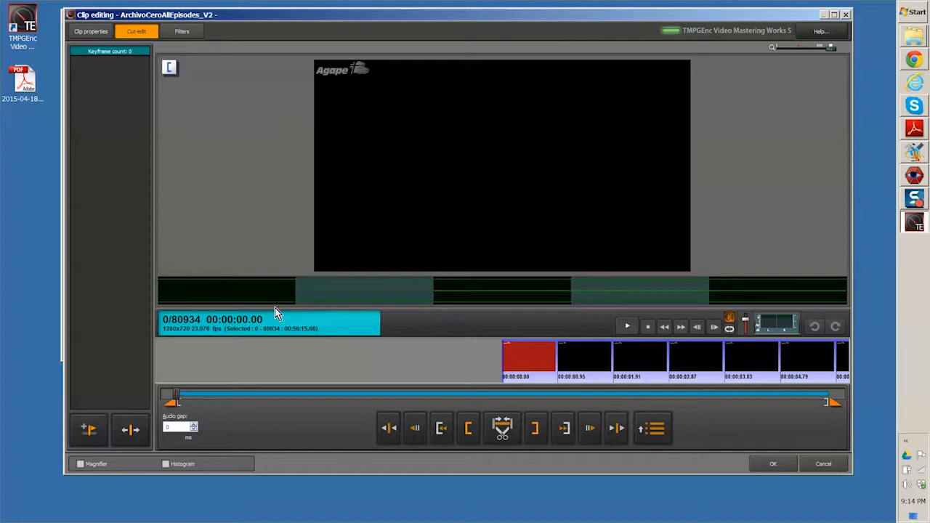
{"action": "left_click_drag", "start_coordinate": [179, 397], "coordinate": [218, 391]}
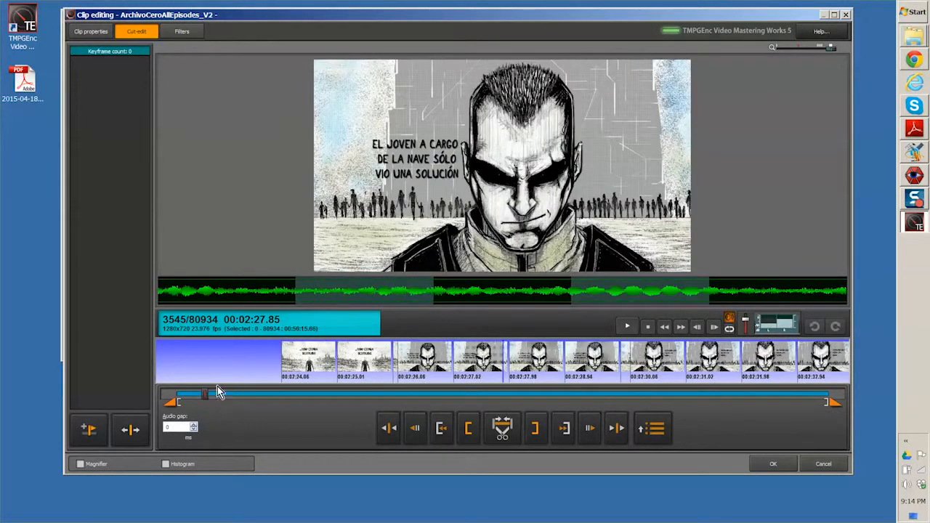
{"action": "left_click_drag", "start_coordinate": [394, 355], "coordinate": [562, 358]}
{"action": "left_click_drag", "start_coordinate": [255, 368], "coordinate": [551, 359]}
{"action": "left_click_drag", "start_coordinate": [407, 367], "coordinate": [574, 357]}
{"action": "left_click_drag", "start_coordinate": [313, 365], "coordinate": [550, 353]}
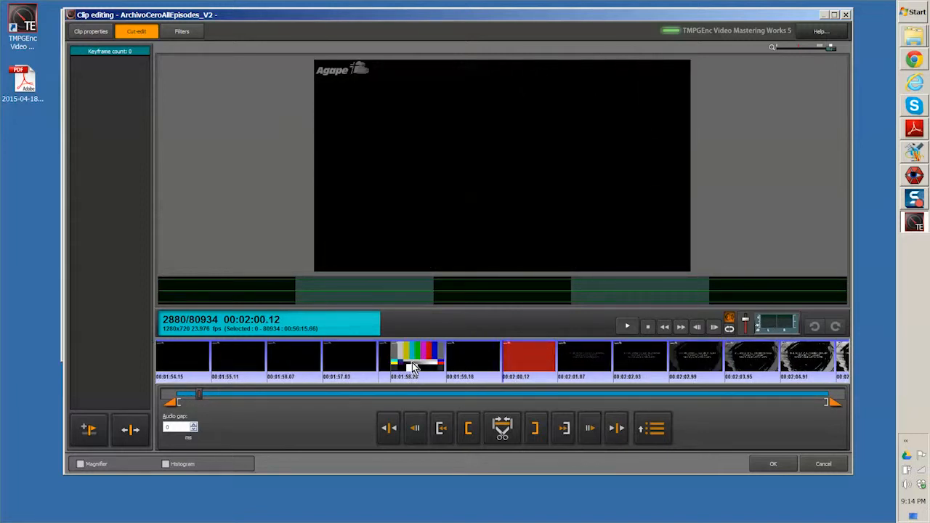
{"action": "left_click", "coordinate": [476, 359]}
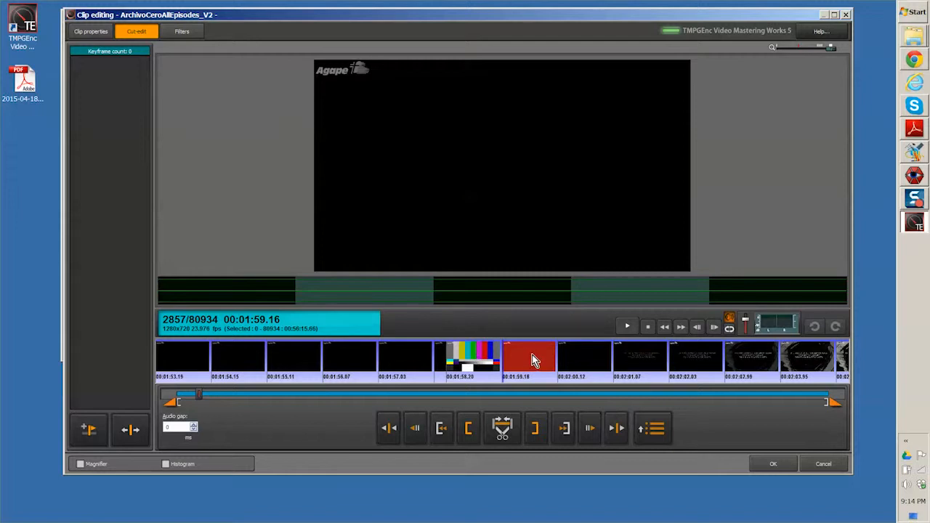
{"action": "left_click", "coordinate": [469, 432]}
Set the first clip's end frame at 00:06:02.98, just after the Archivo Cero title, and accept the cut
{"action": "left_click_drag", "start_coordinate": [203, 400], "coordinate": [247, 391]}
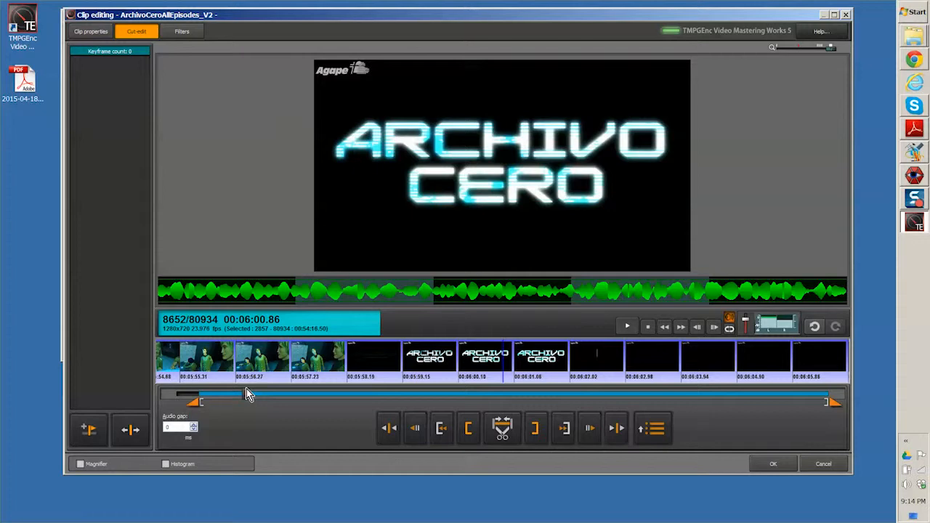
{"action": "left_click", "coordinate": [381, 357]}
{"action": "left_click", "coordinate": [614, 357]}
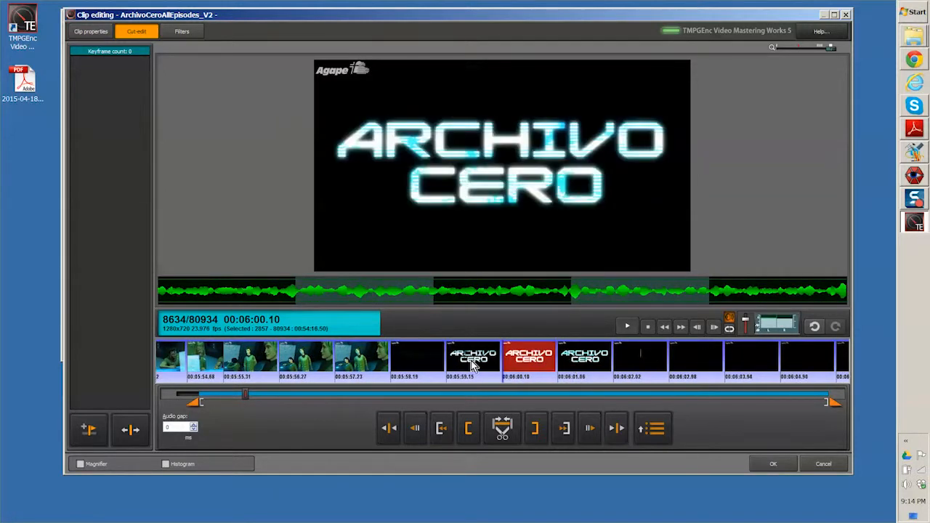
{"action": "left_click", "coordinate": [597, 362]}
{"action": "left_click", "coordinate": [641, 357]}
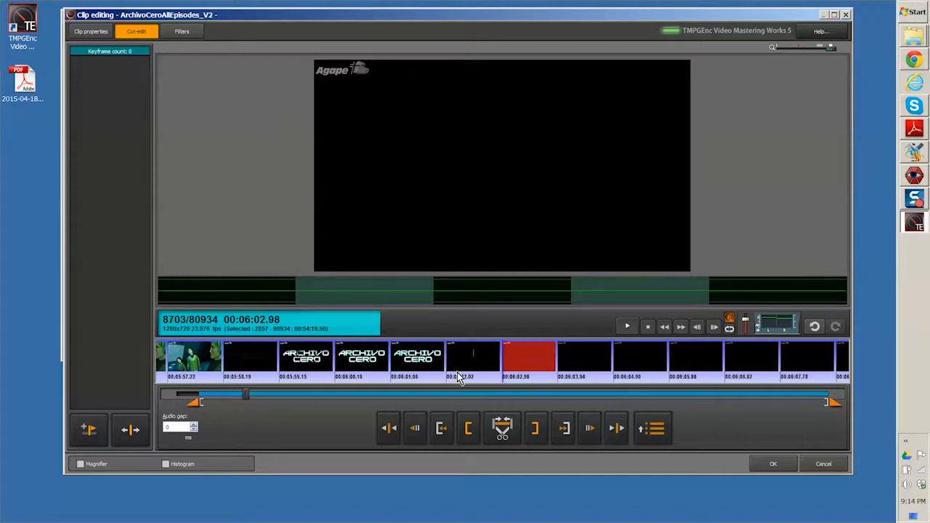
{"action": "left_click", "coordinate": [537, 430]}
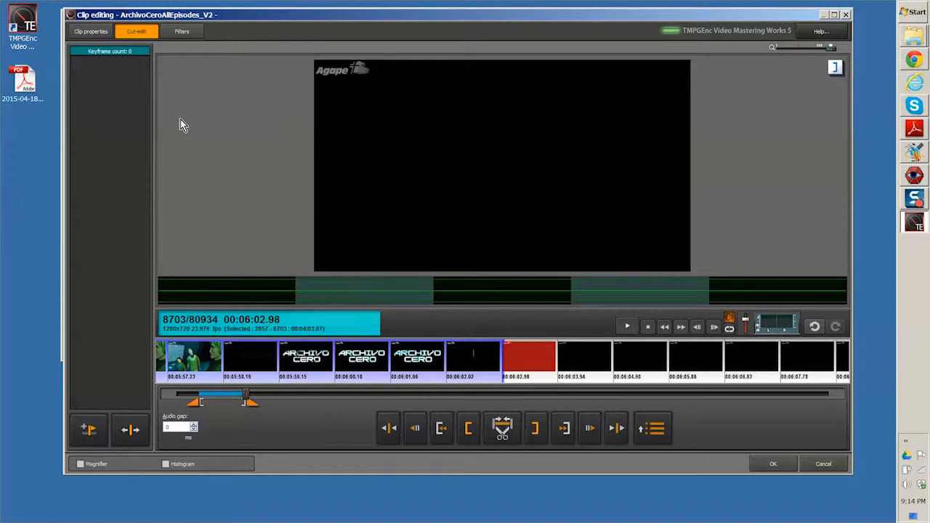
{"action": "left_click", "coordinate": [775, 464]}
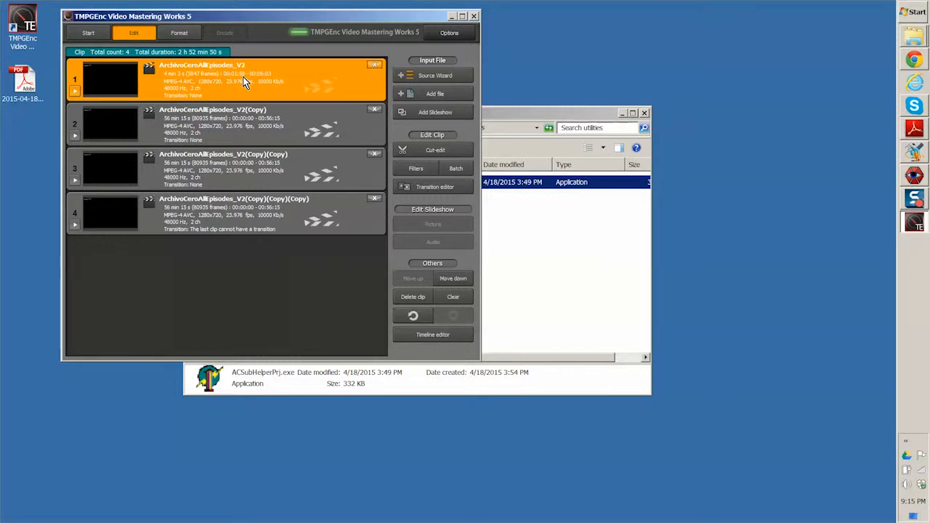
Choose MPEG-4 (AVC) file output as the output format
{"action": "left_click", "coordinate": [180, 34]}
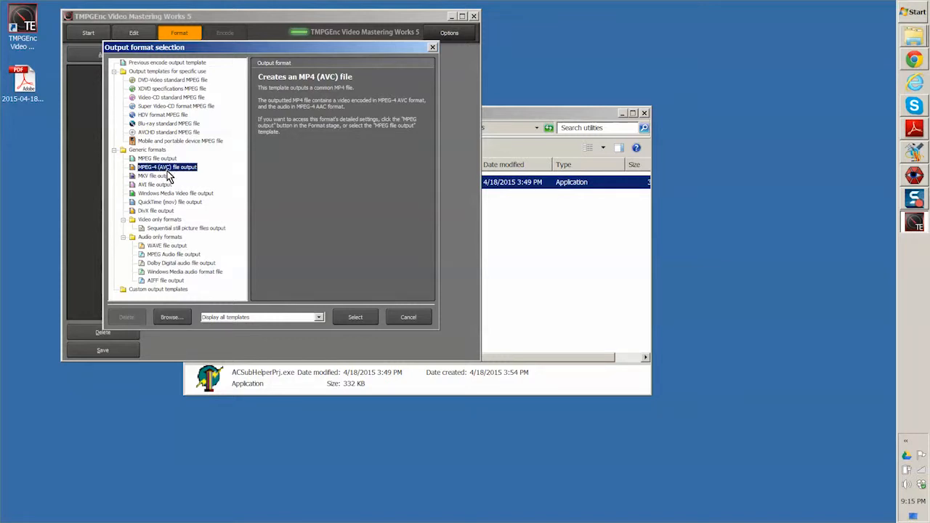
{"action": "left_click", "coordinate": [353, 317]}
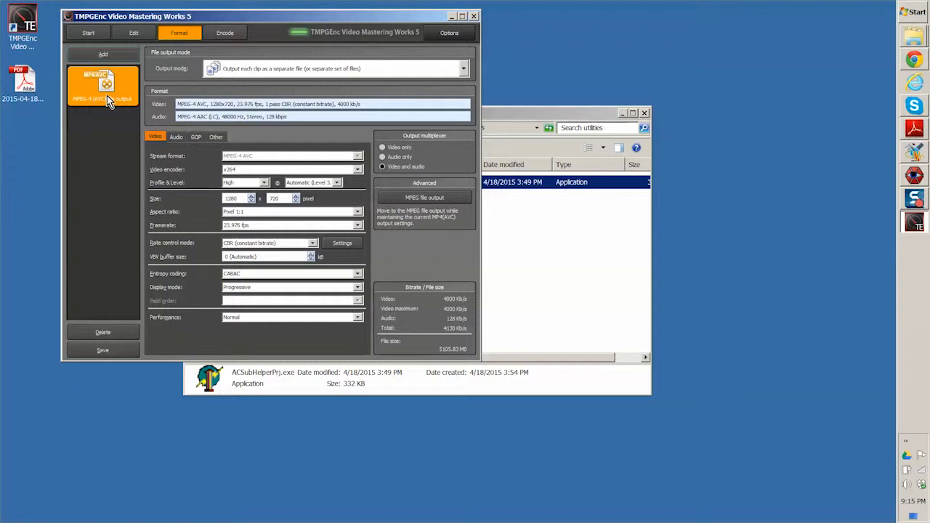
Choose the episodes folder inside ArchivoCeroMasterDubKitV2\NewLanguage as the encoding output folder
{"action": "left_click", "coordinate": [230, 36]}
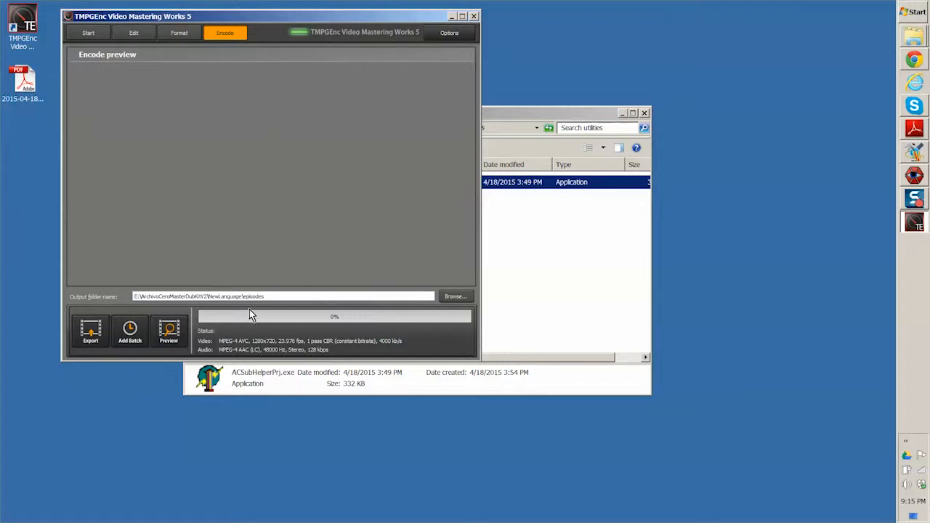
{"action": "left_click", "coordinate": [450, 298]}
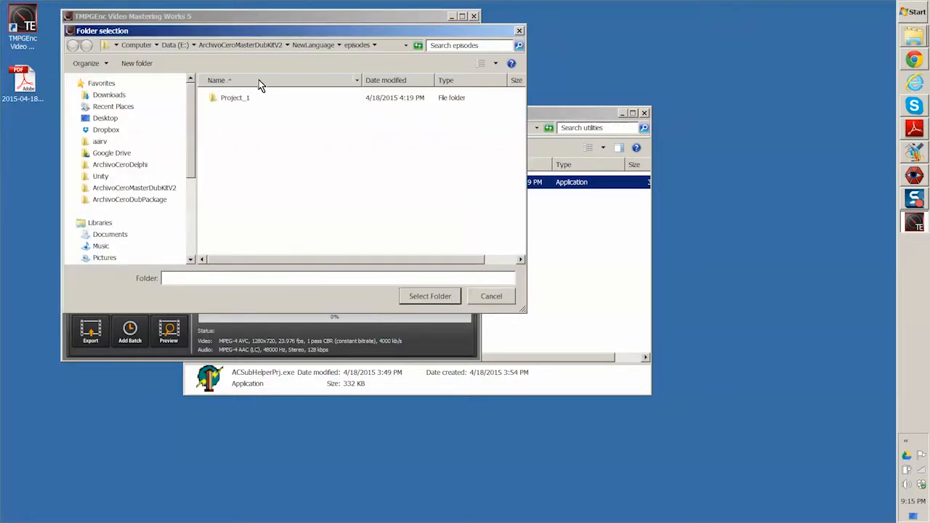
{"action": "left_click", "coordinate": [317, 46]}
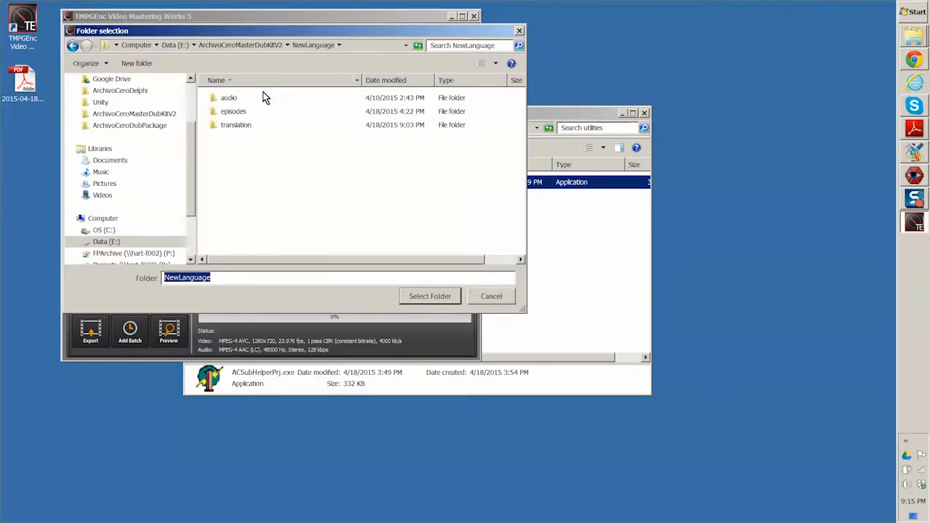
{"action": "double_click", "coordinate": [216, 113]}
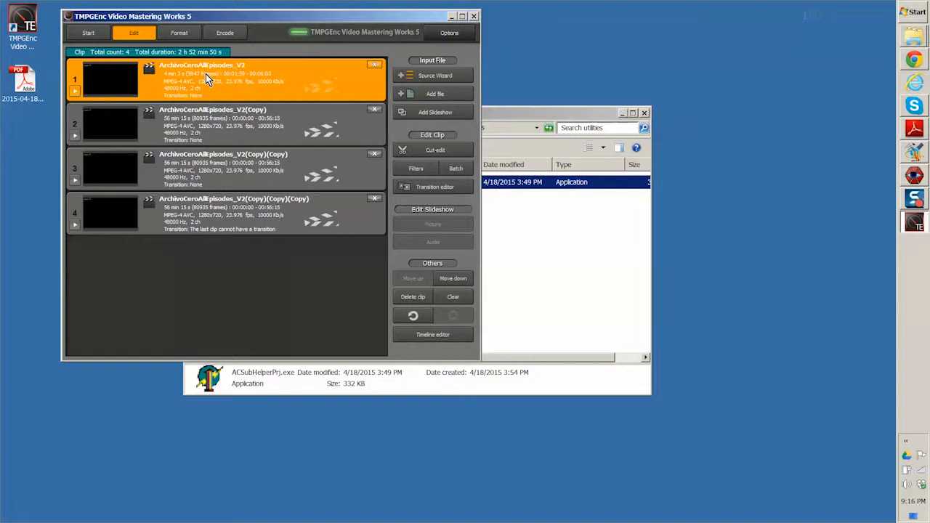
Rename the first clip as Episode1_German in its clip properties and accept the change
{"action": "double_click", "coordinate": [206, 73]}
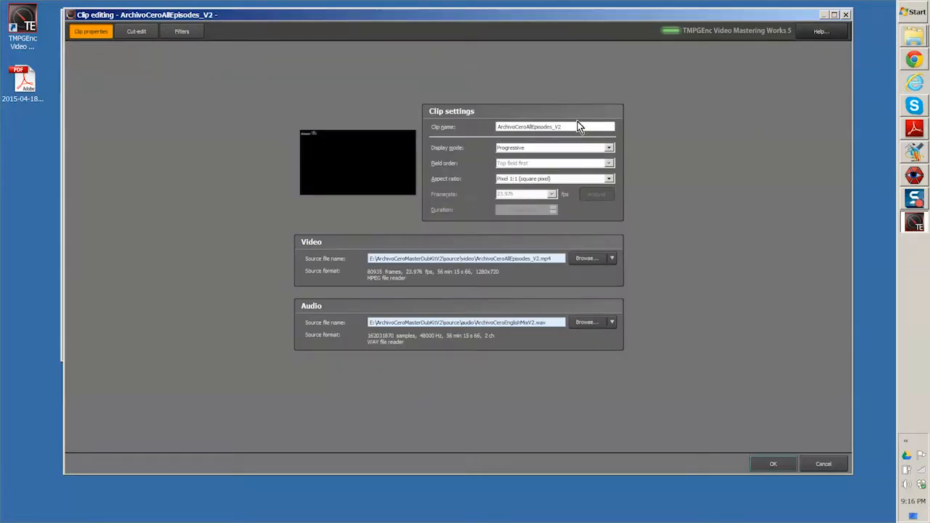
{"action": "left_click_drag", "start_coordinate": [576, 127], "coordinate": [484, 125]}
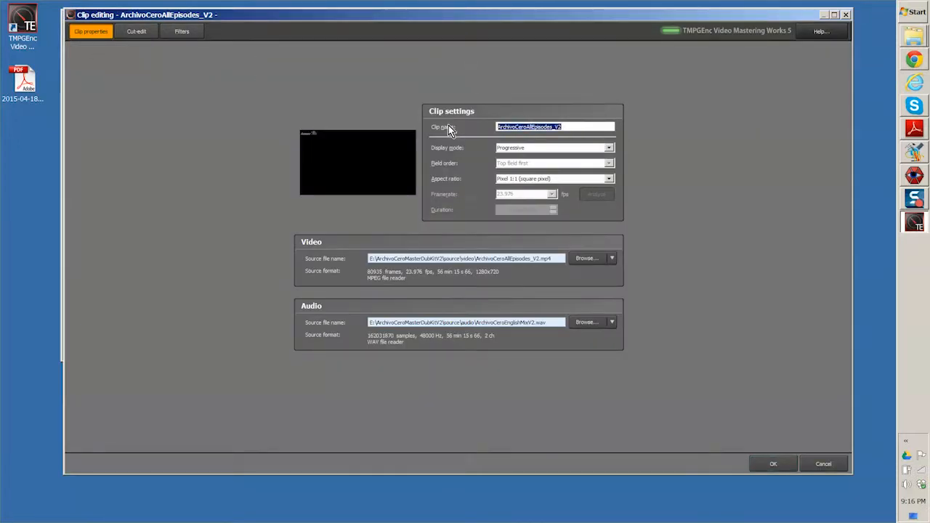
{"action": "type", "text": "Episode"}
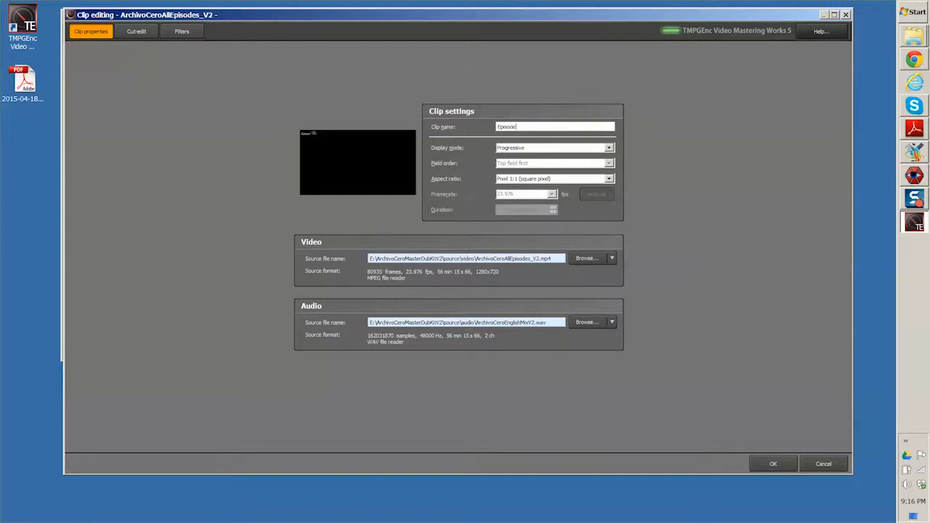
{"action": "type", "text": " 1_German"}
{"action": "left_click", "coordinate": [770, 463]}
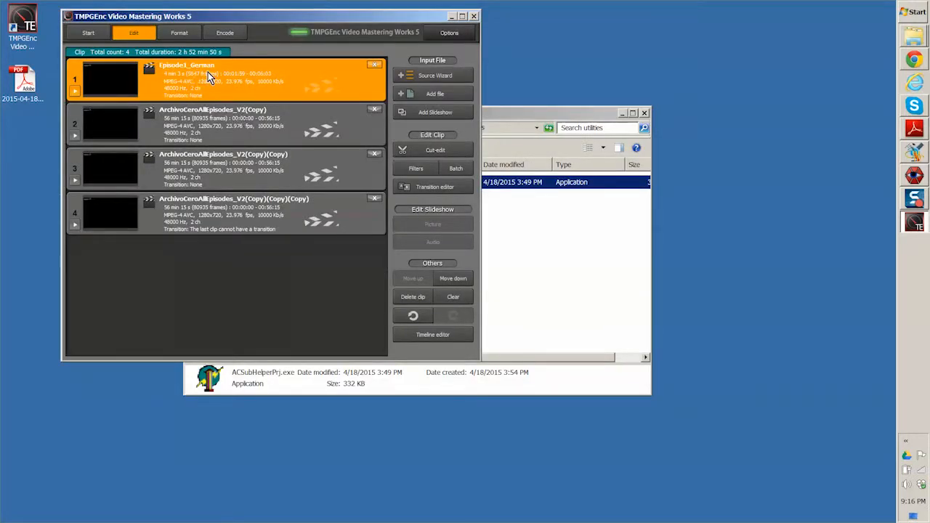
Export the four clips as separate MP4 files to the episodes output folder, agreeing to output the listed files
{"action": "left_click", "coordinate": [222, 33]}
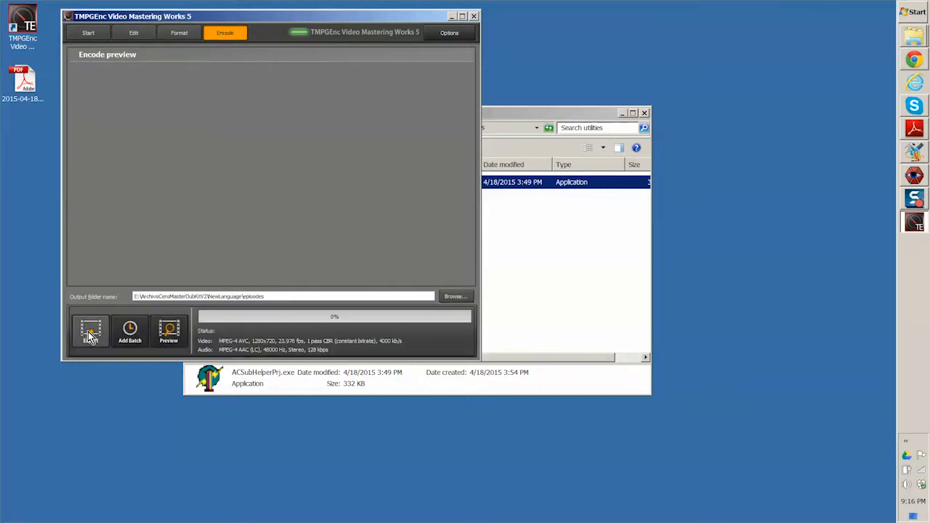
{"action": "left_click", "coordinate": [144, 30]}
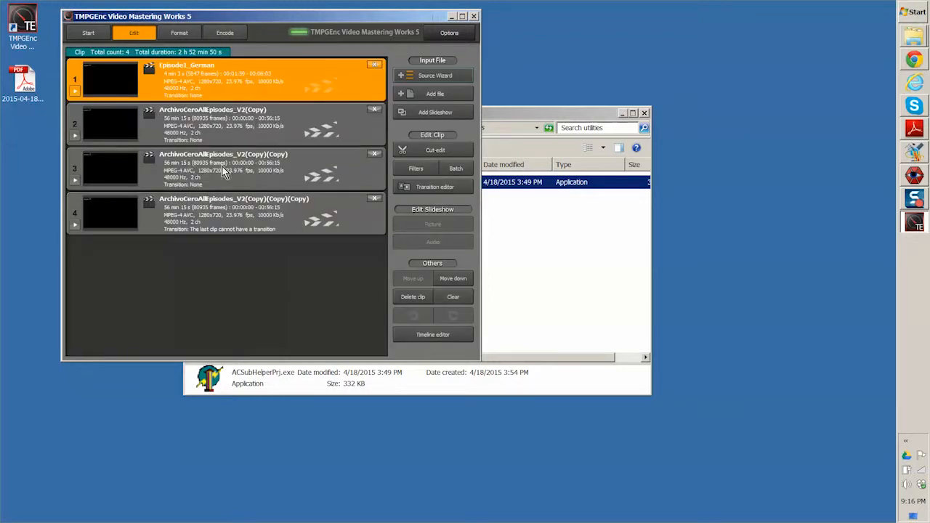
{"action": "left_click", "coordinate": [208, 122]}
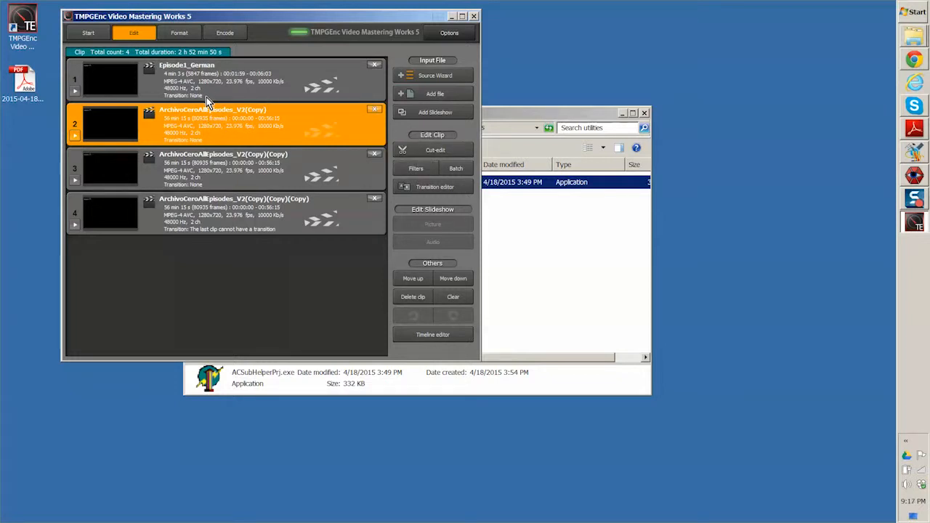
{"action": "left_click", "coordinate": [227, 33]}
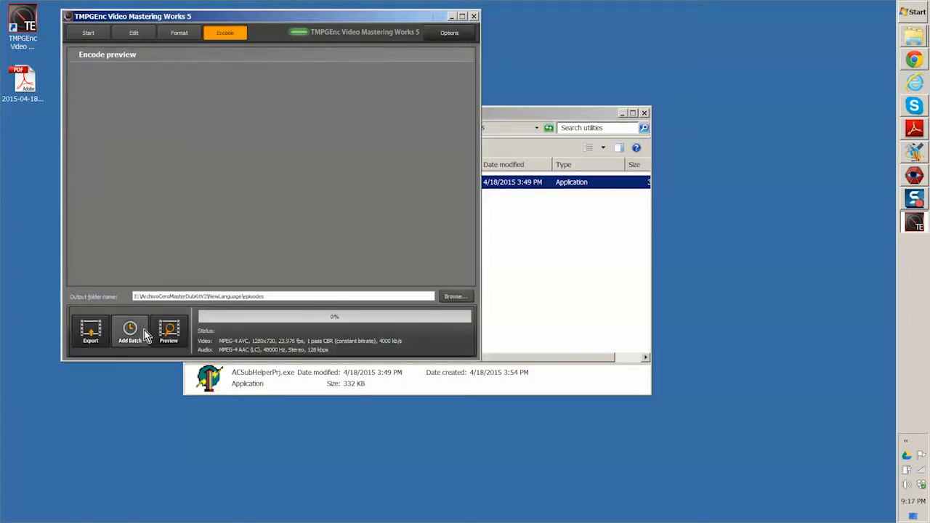
{"action": "left_click", "coordinate": [90, 334]}
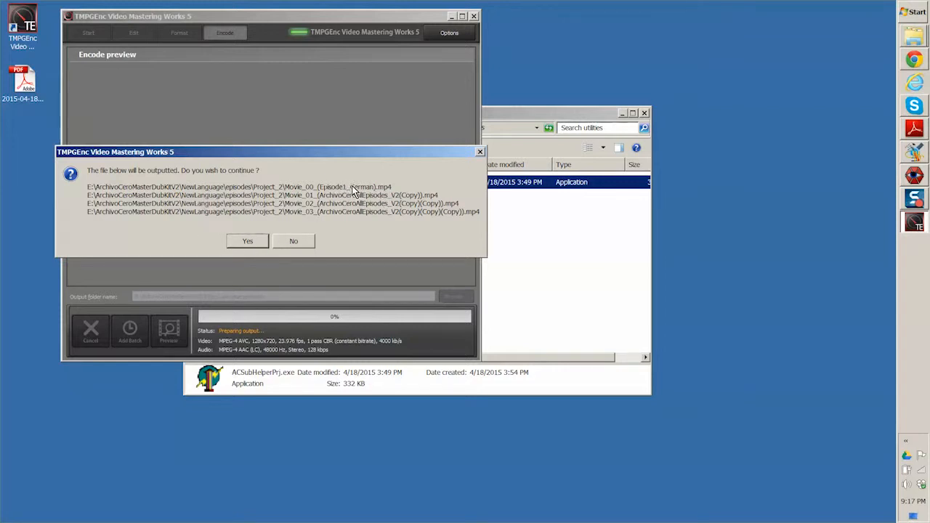
{"action": "left_click", "coordinate": [246, 242]}
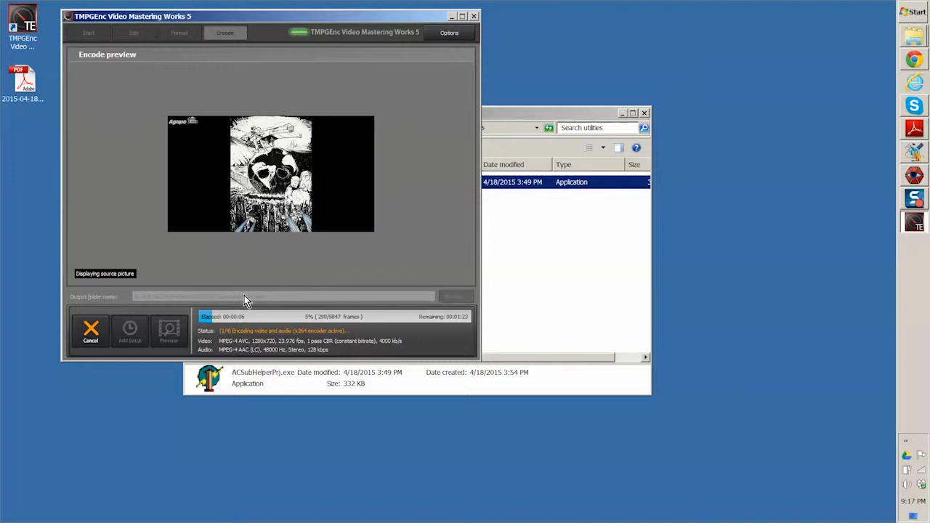
In Windows Explorer, browse to the NewLanguage\episodes folder and examine the contents of its Project_1 subfolder
{"action": "left_click_drag", "start_coordinate": [502, 137], "coordinate": [626, 206]}
{"action": "left_click", "coordinate": [512, 205]}
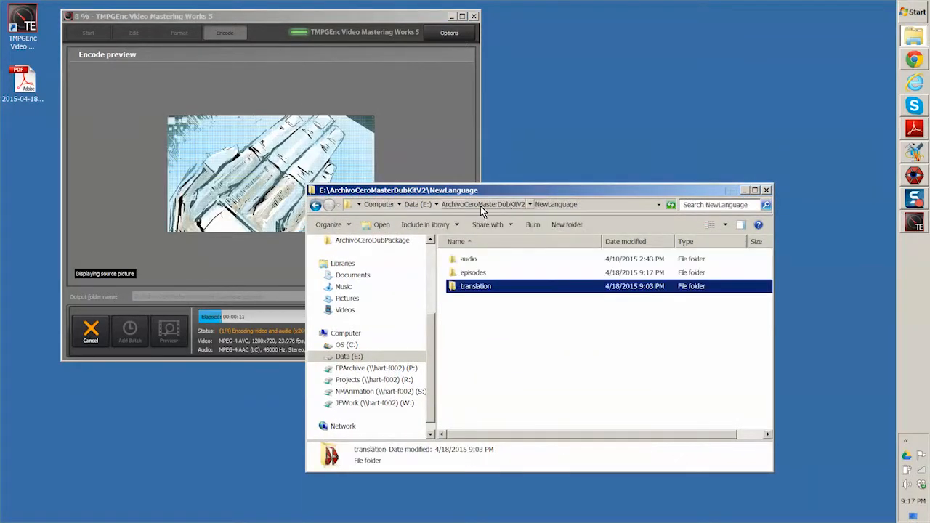
{"action": "left_click", "coordinate": [474, 205]}
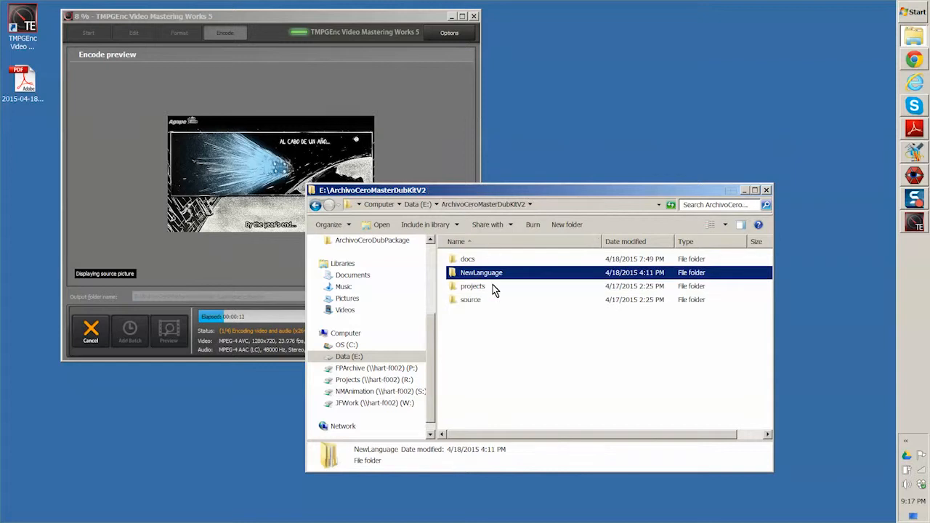
{"action": "double_click", "coordinate": [455, 272]}
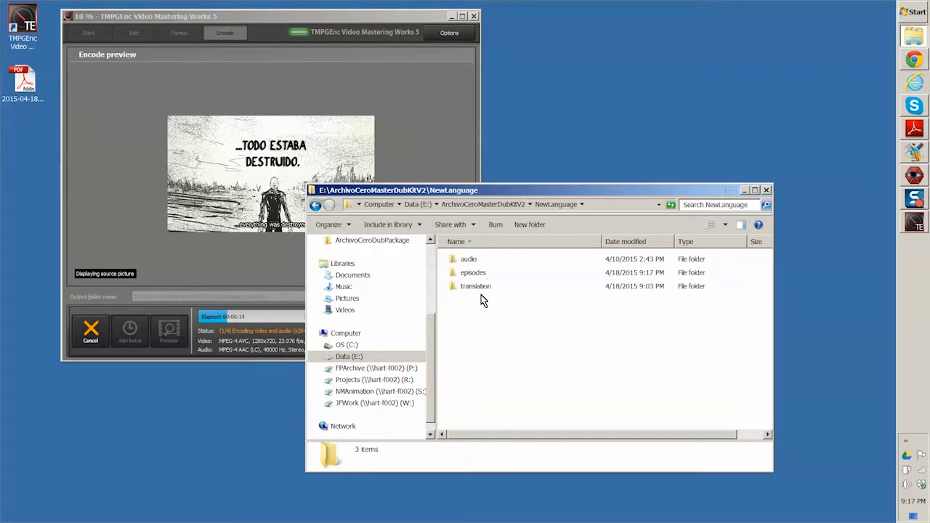
{"action": "double_click", "coordinate": [455, 275]}
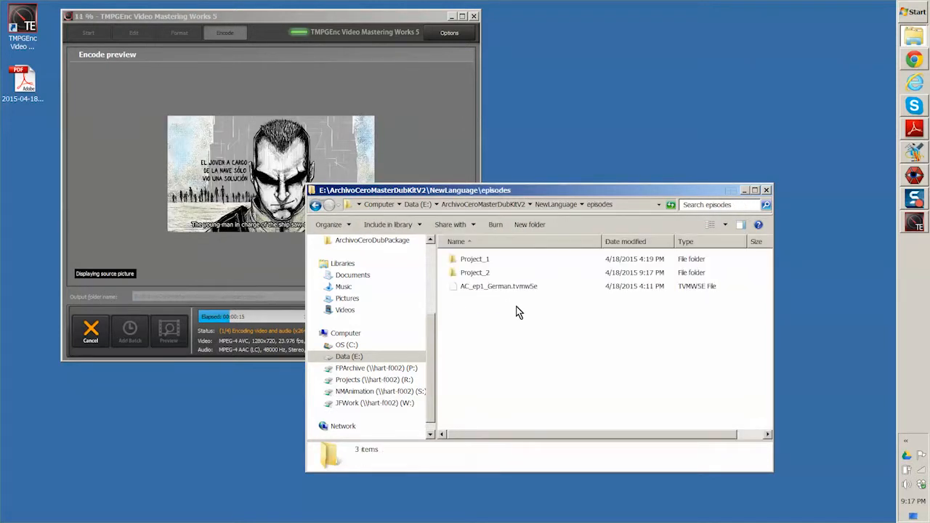
{"action": "left_click", "coordinate": [453, 262]}
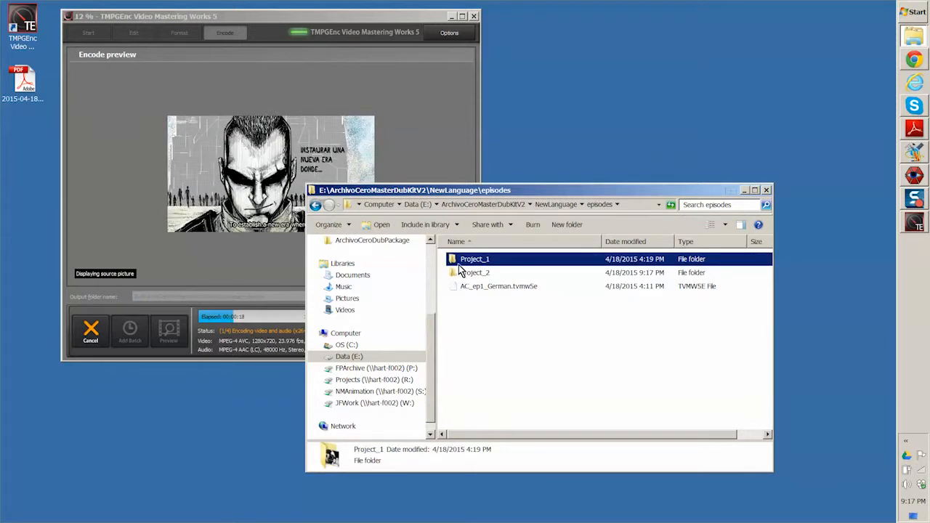
{"action": "double_click", "coordinate": [456, 259]}
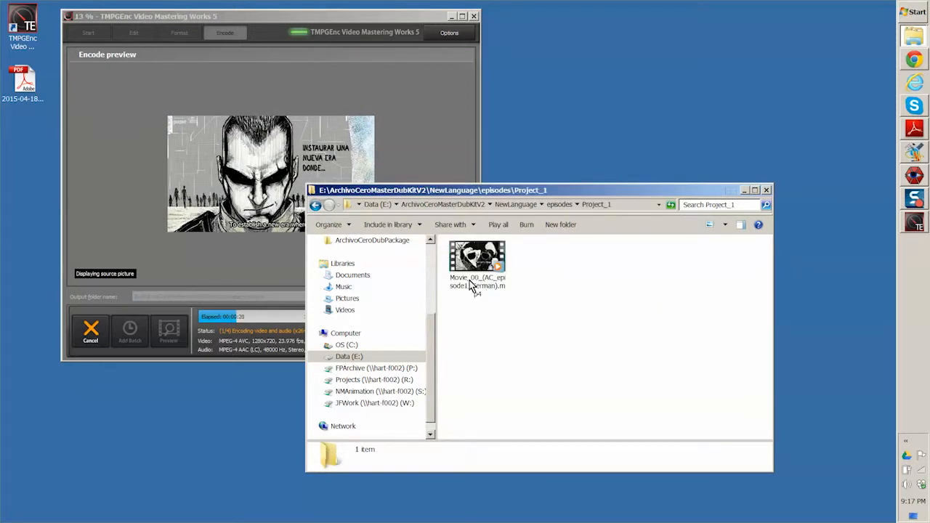
{"action": "left_click", "coordinate": [558, 204]}
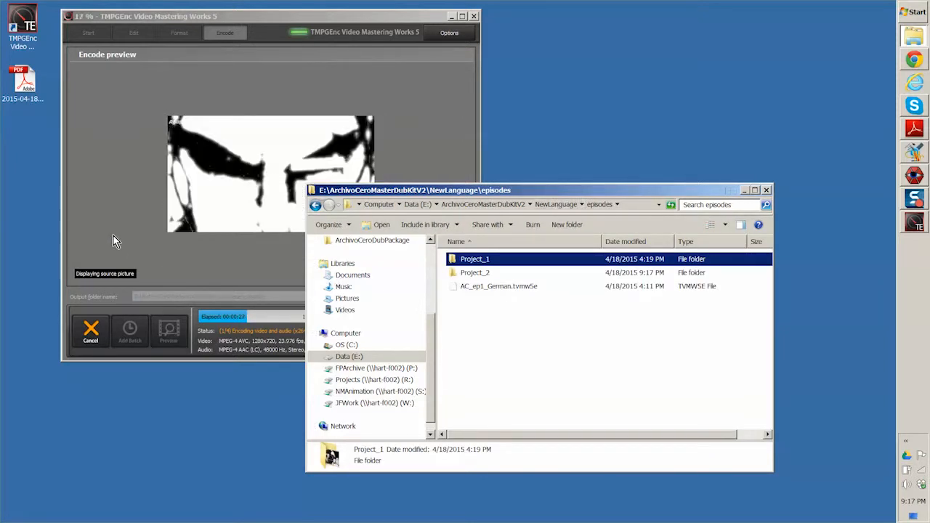